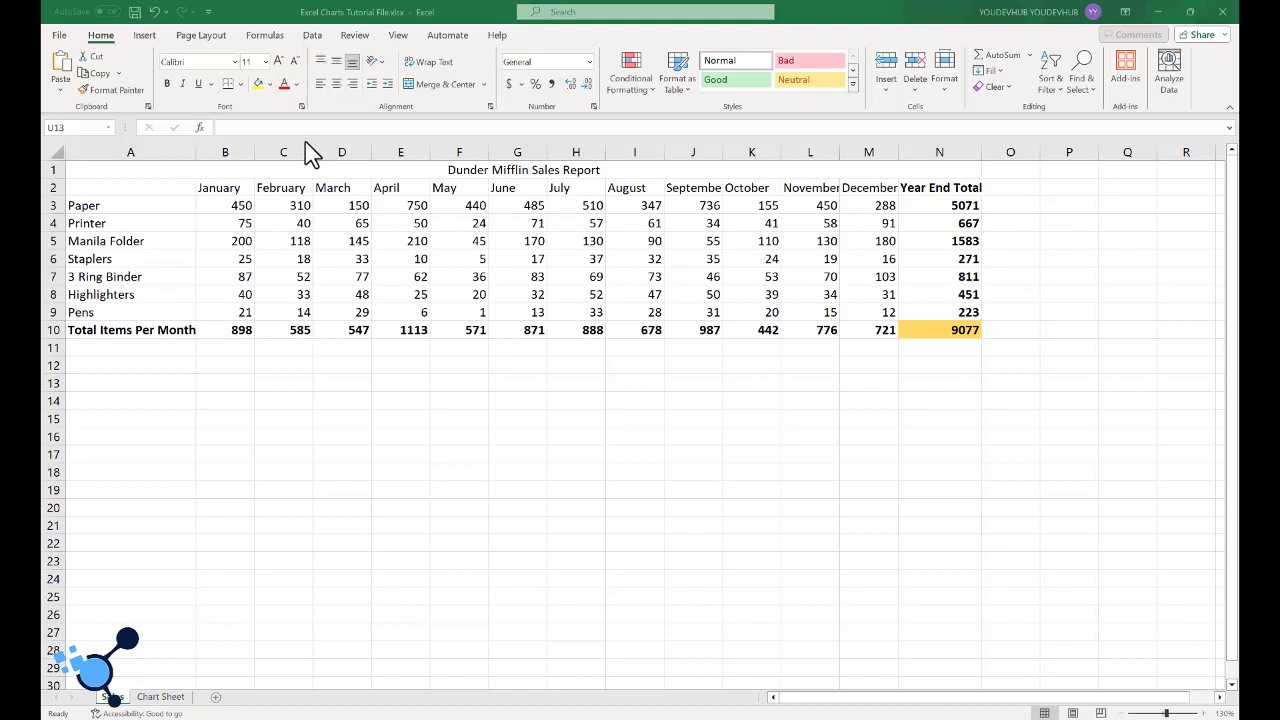
# - Browse the available chart types from Column through Combo in the Insert Chart dialog, and close it without inserting anything
pyautogui.click(145, 36)
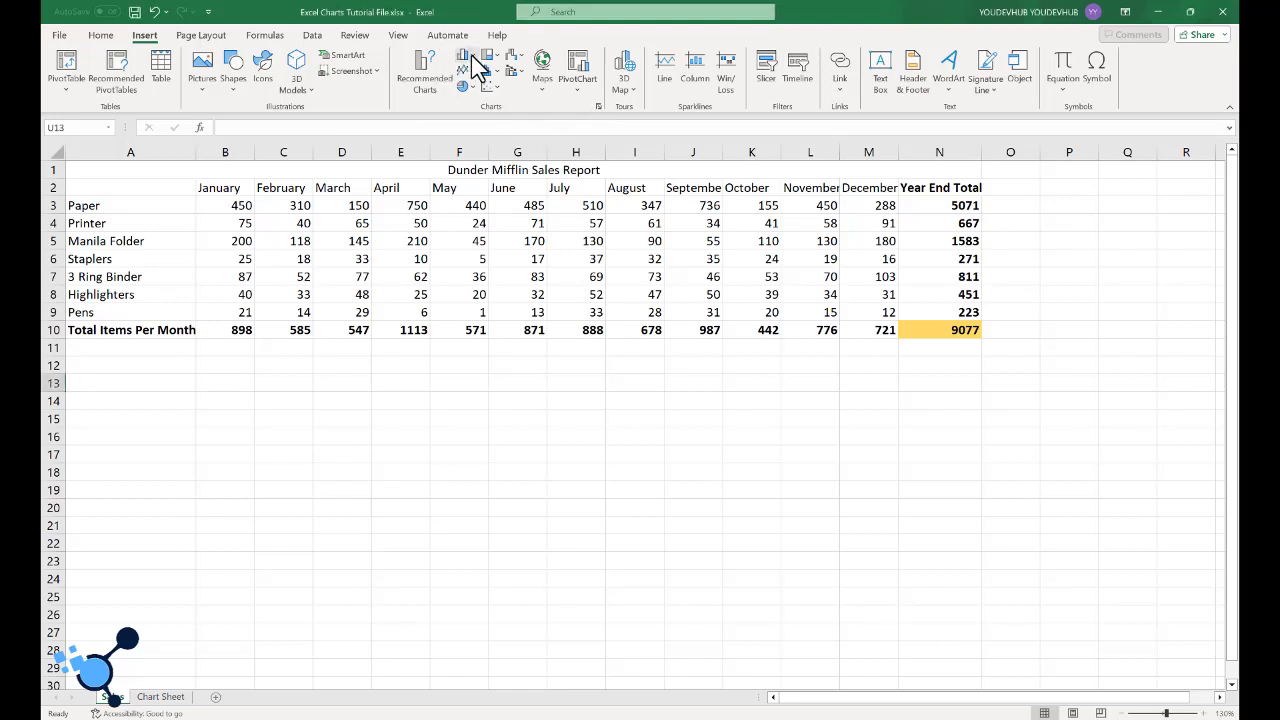
pyautogui.click(436, 91)
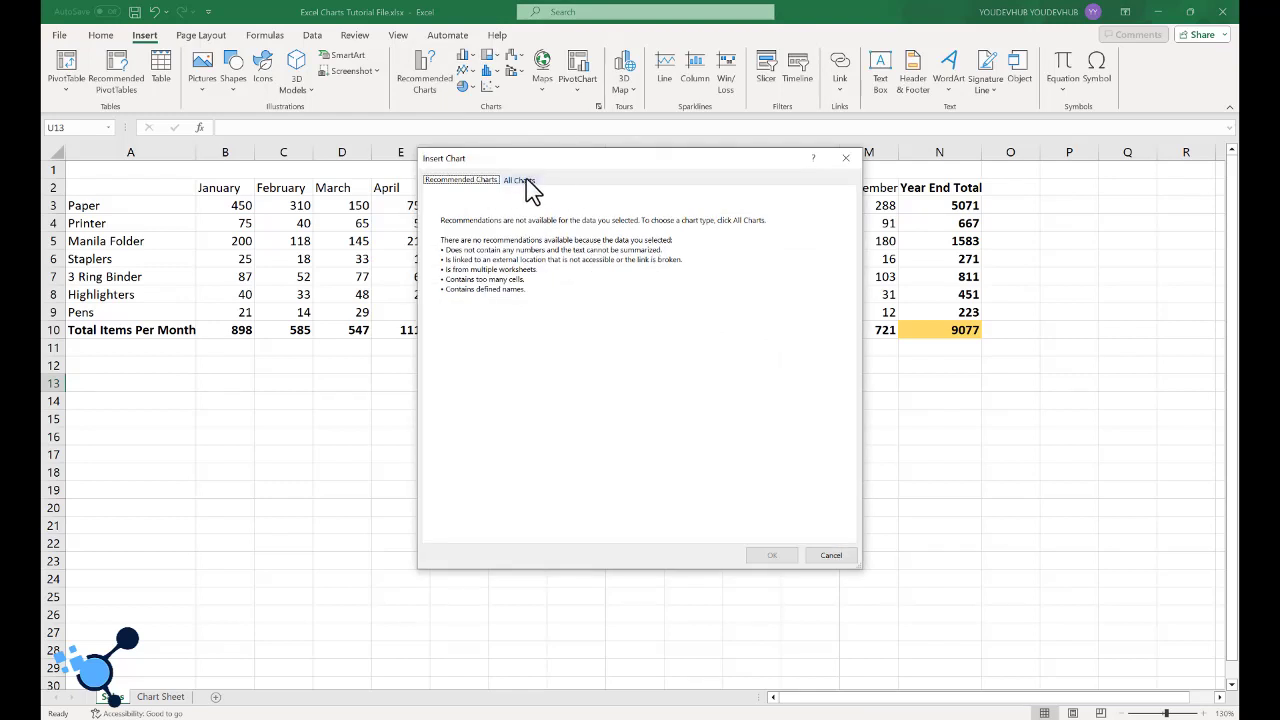
pyautogui.click(525, 182)
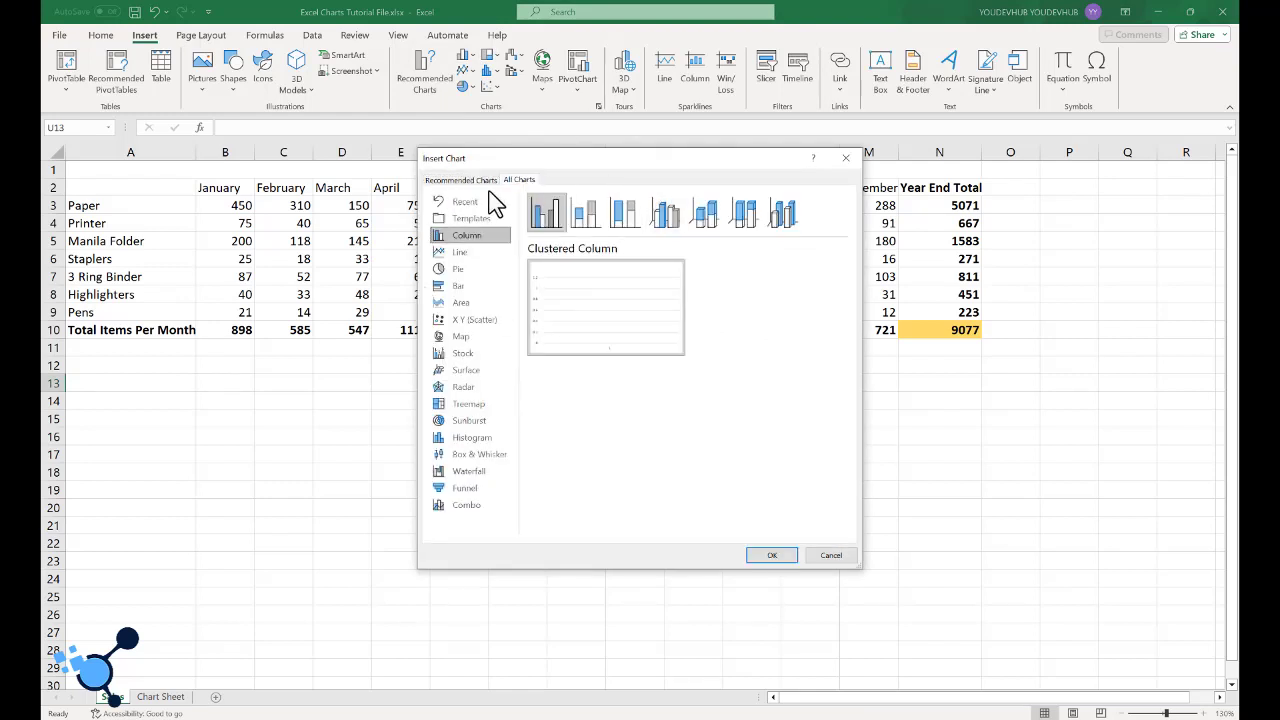
pyautogui.click(460, 252)
pyautogui.click(460, 269)
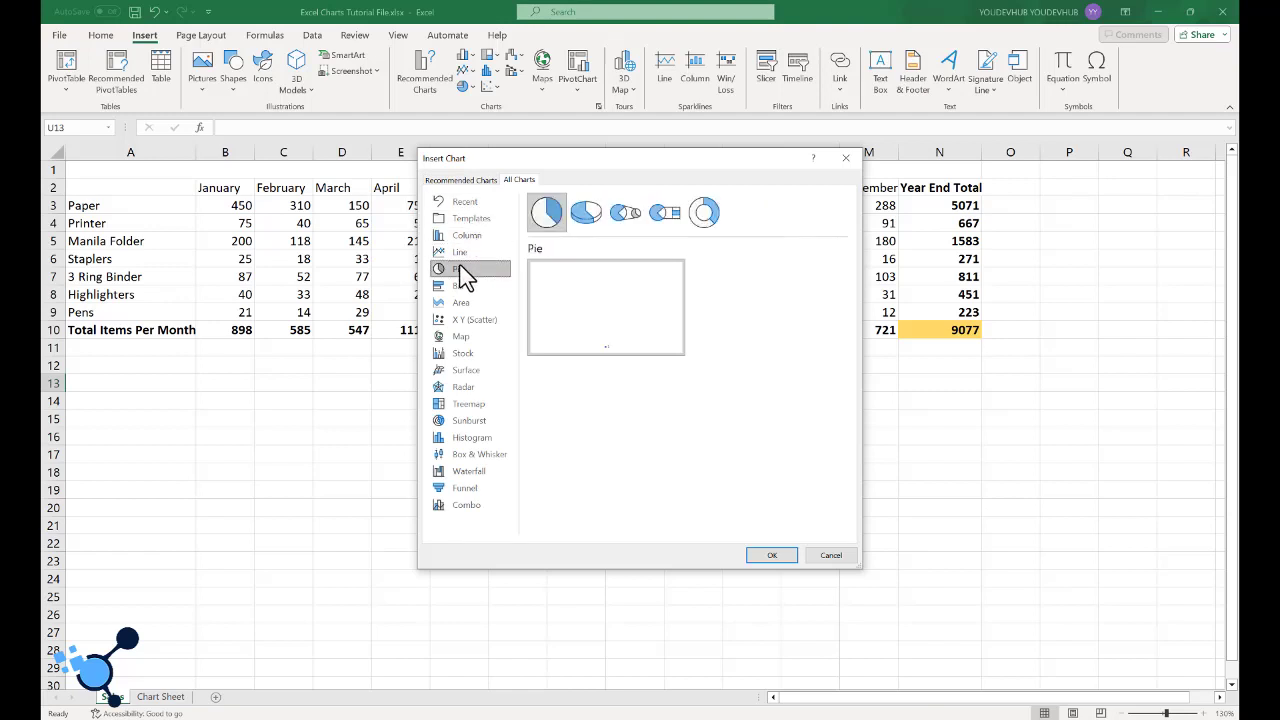
pyautogui.click(457, 286)
pyautogui.click(460, 302)
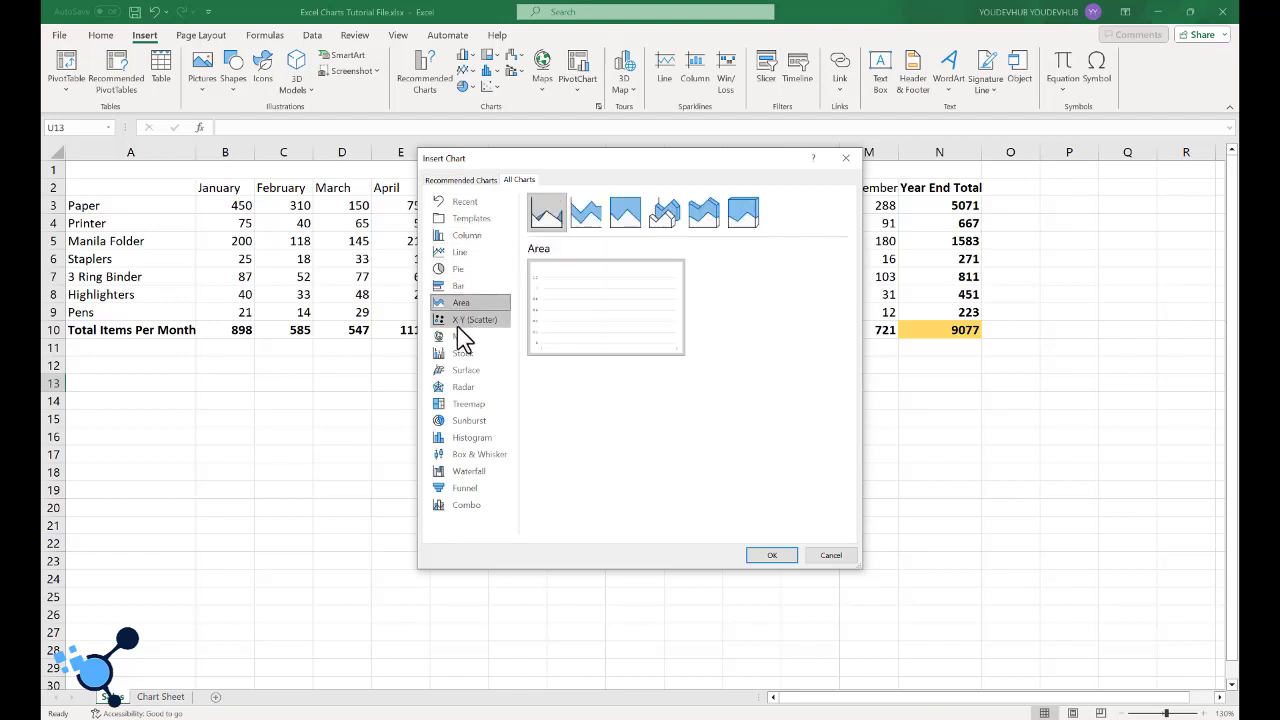
pyautogui.click(461, 339)
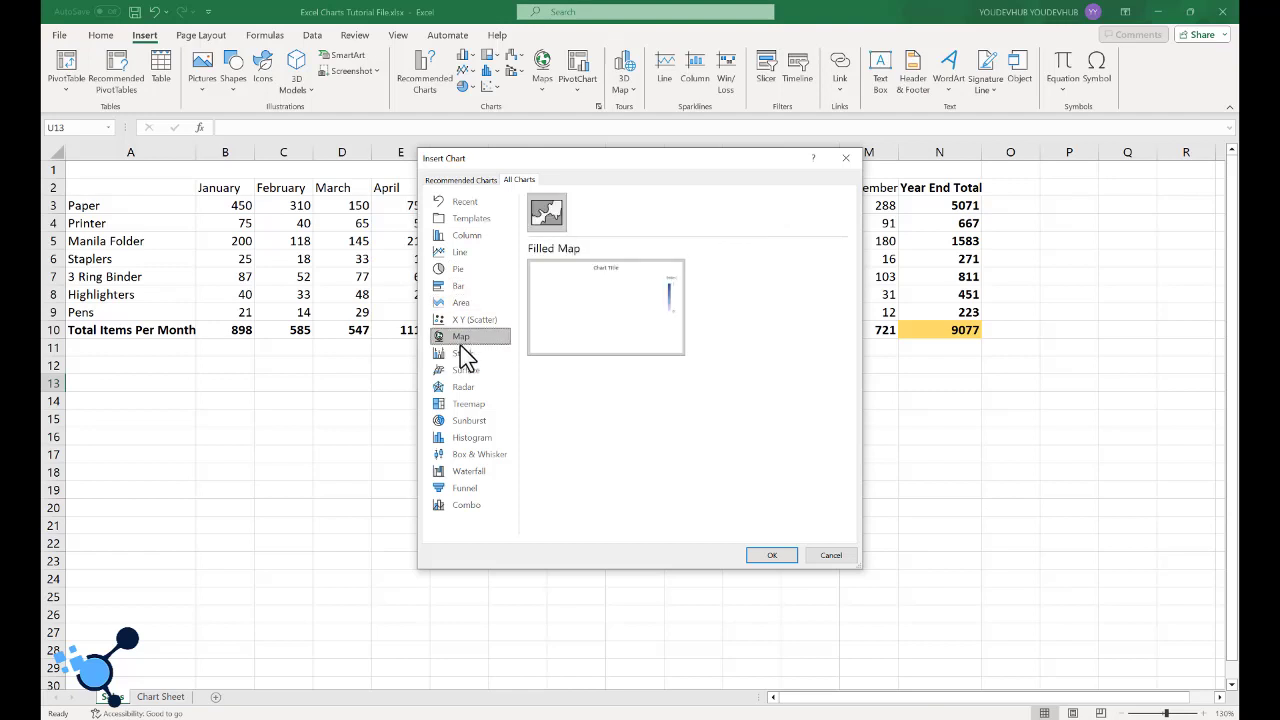
pyautogui.click(461, 355)
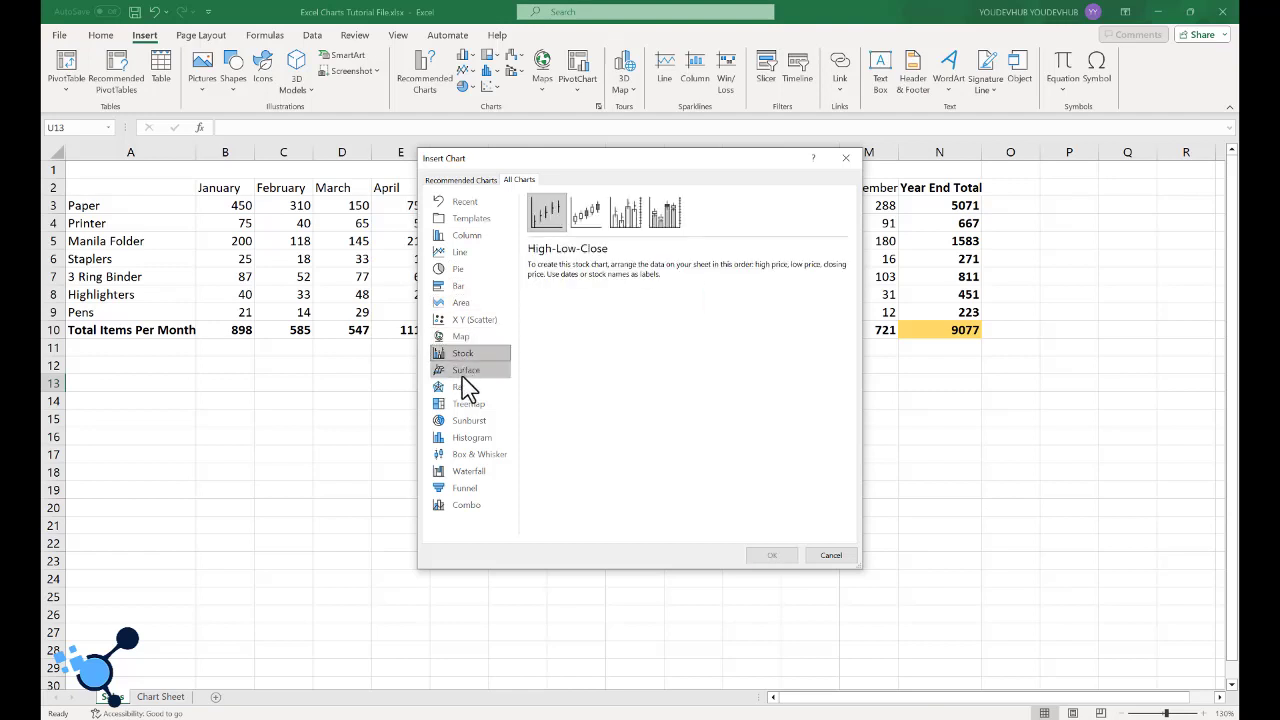
pyautogui.click(462, 372)
pyautogui.click(465, 391)
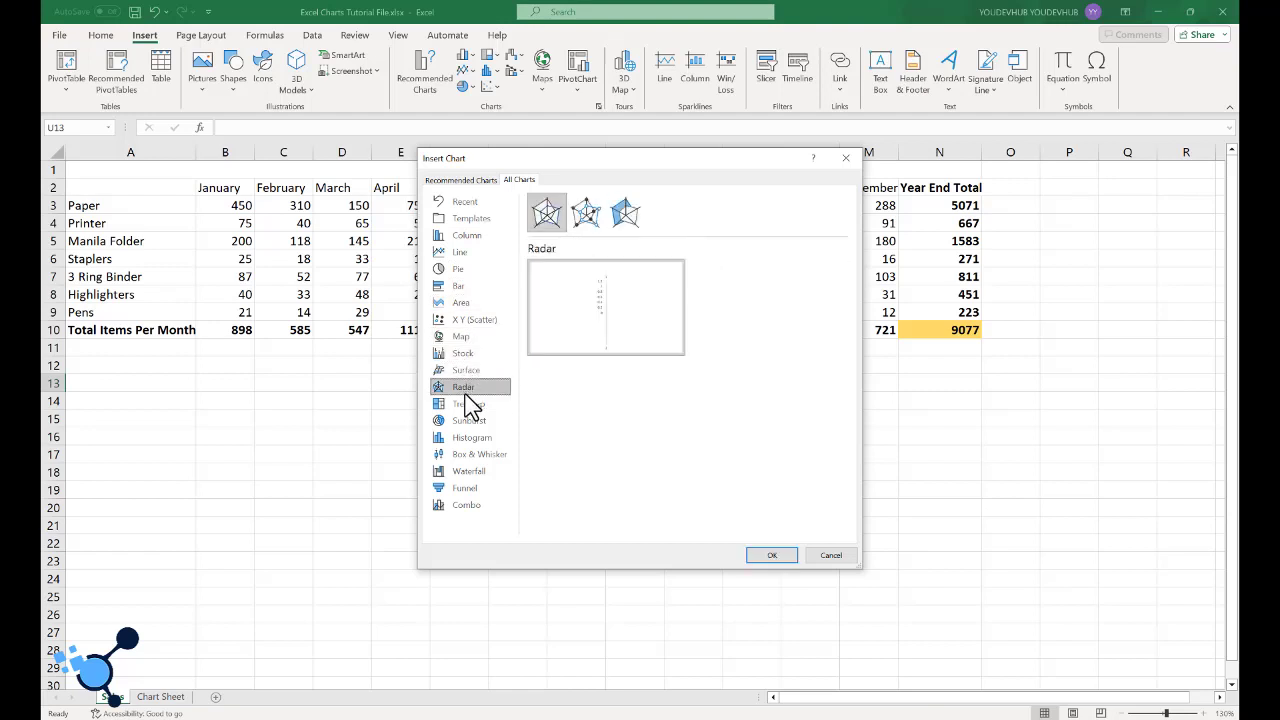
pyautogui.click(467, 406)
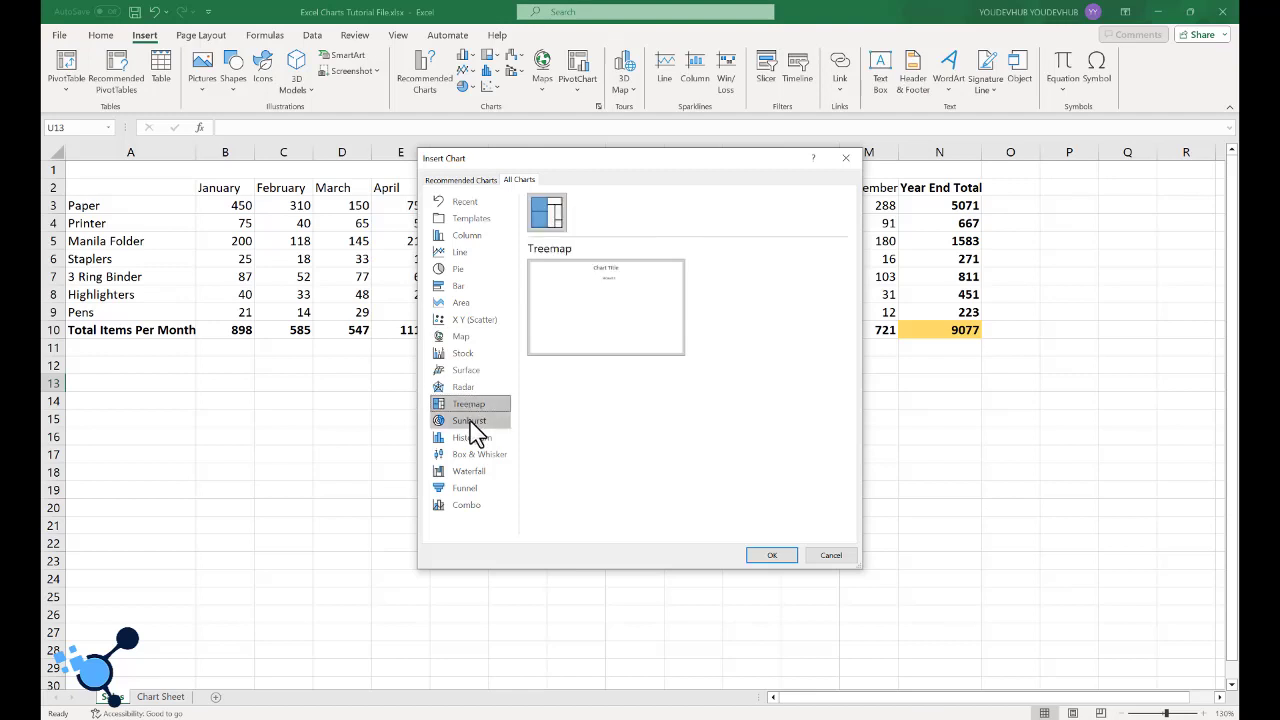
pyautogui.click(468, 421)
pyautogui.click(473, 440)
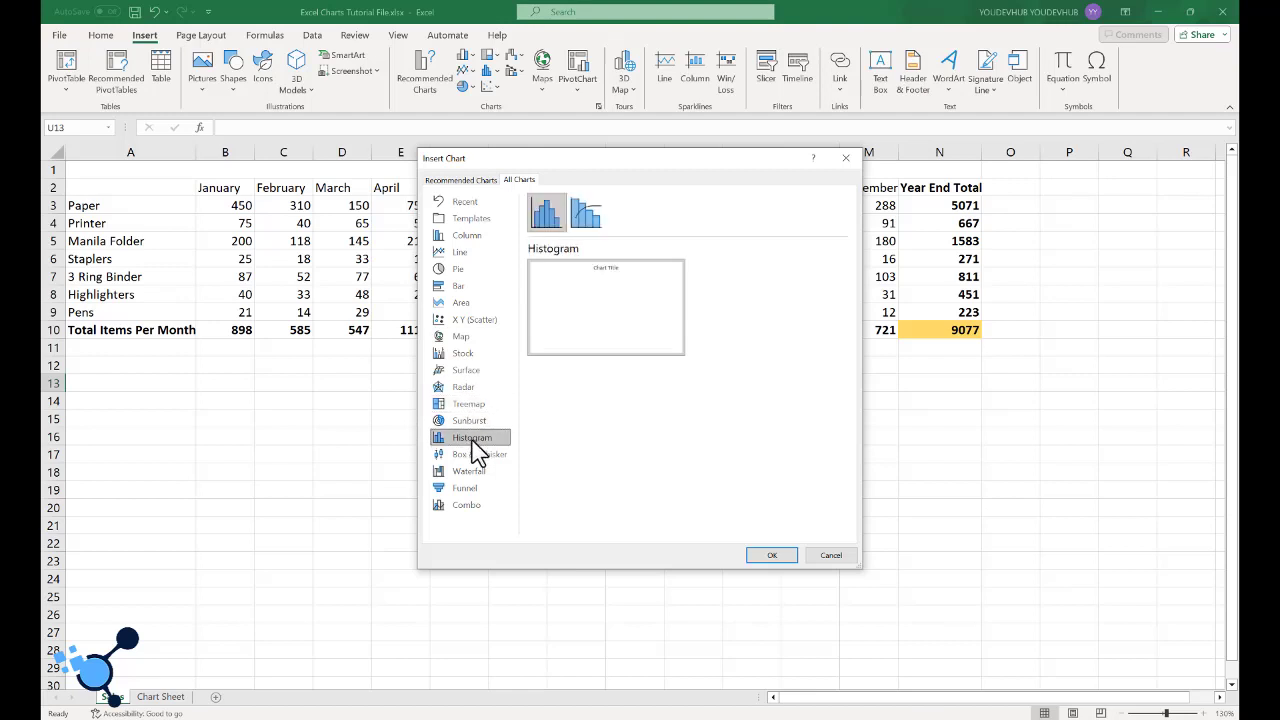
pyautogui.click(478, 454)
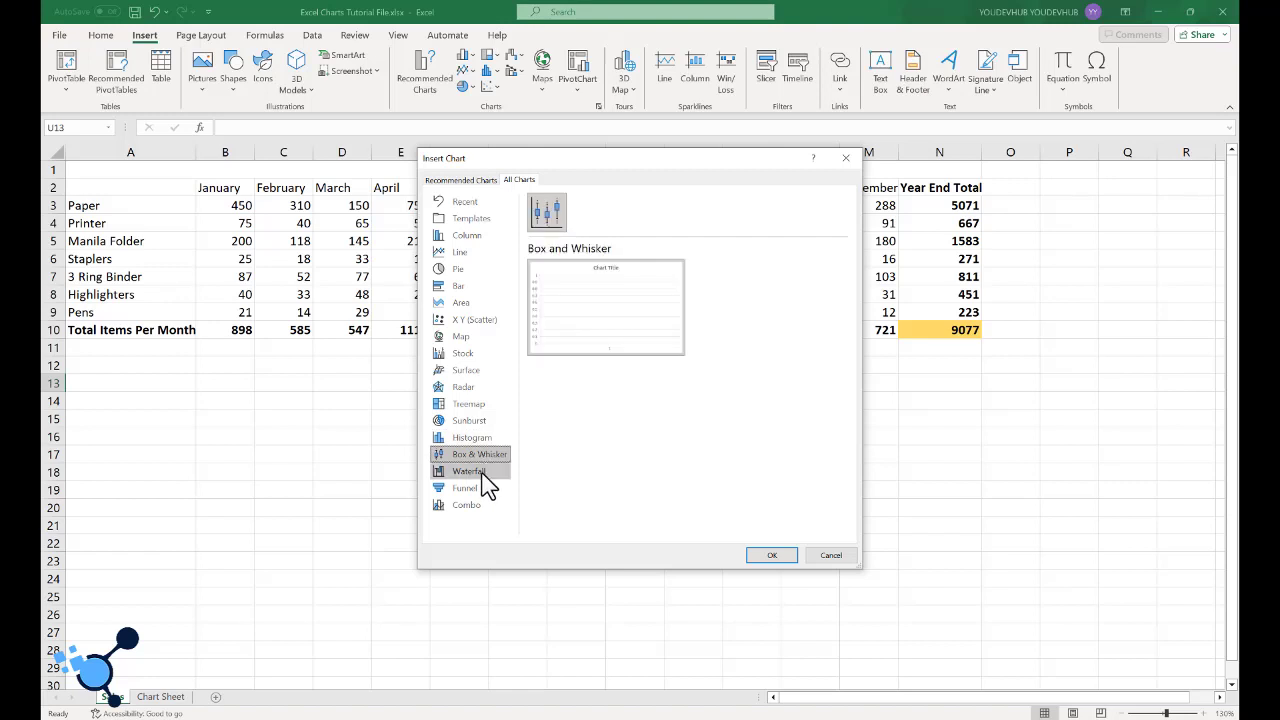
pyautogui.click(477, 472)
pyautogui.click(477, 490)
pyautogui.click(484, 508)
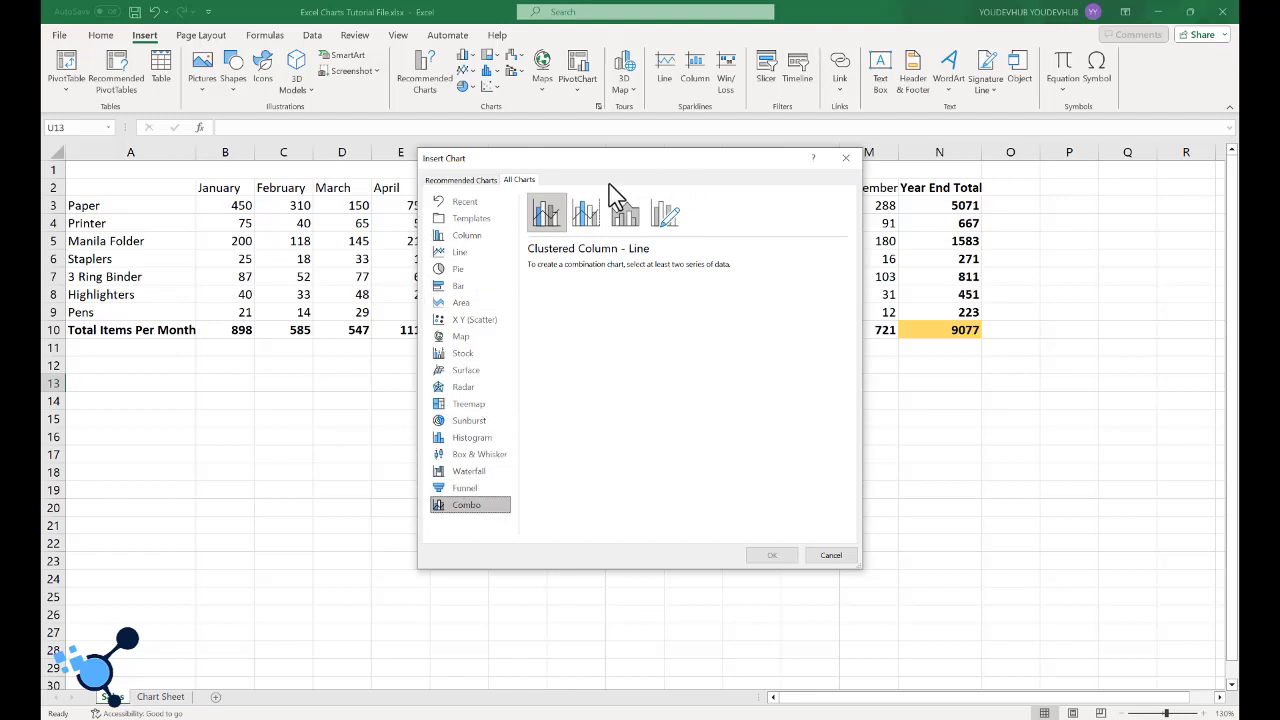
pyautogui.click(845, 160)
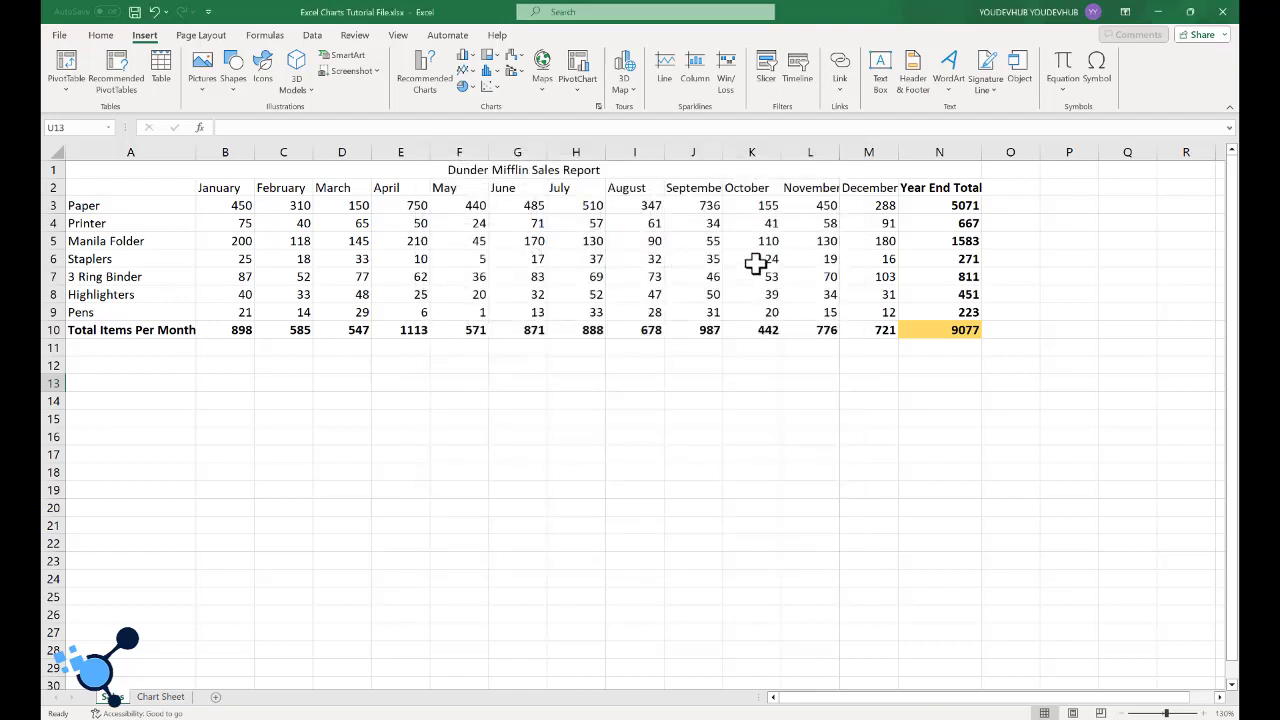
pyautogui.click(646, 468)
pyautogui.click(709, 437)
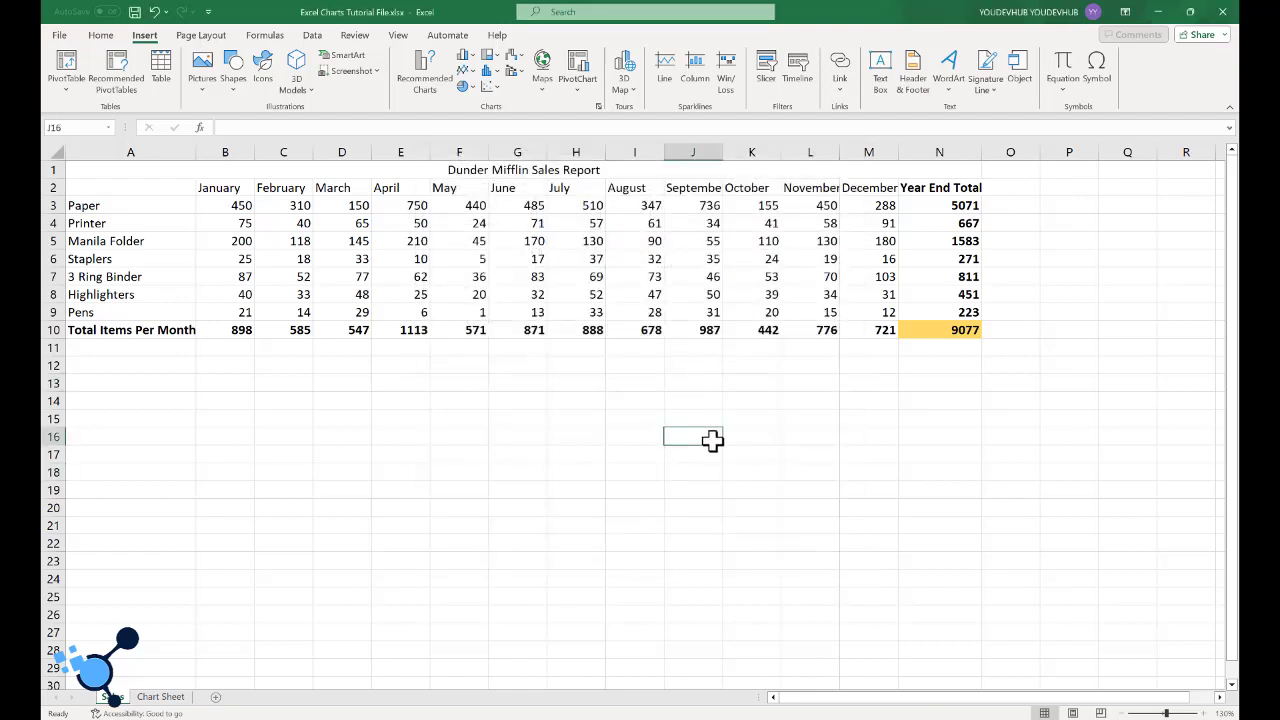
# - Insert a 2-D clustered column chart from the sales data in A2:N10, including the product and month labels
pyautogui.click(81, 189)
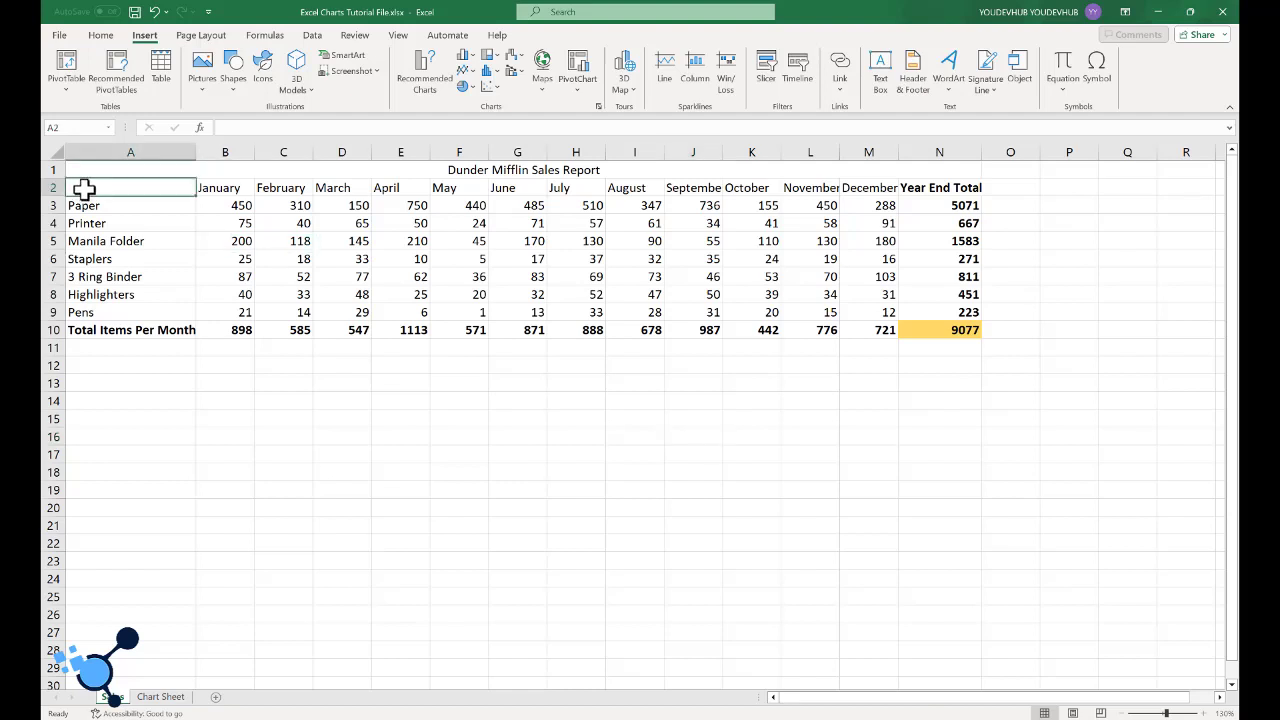
pyautogui.moveTo(81, 188); pyautogui.dragTo(941, 332)
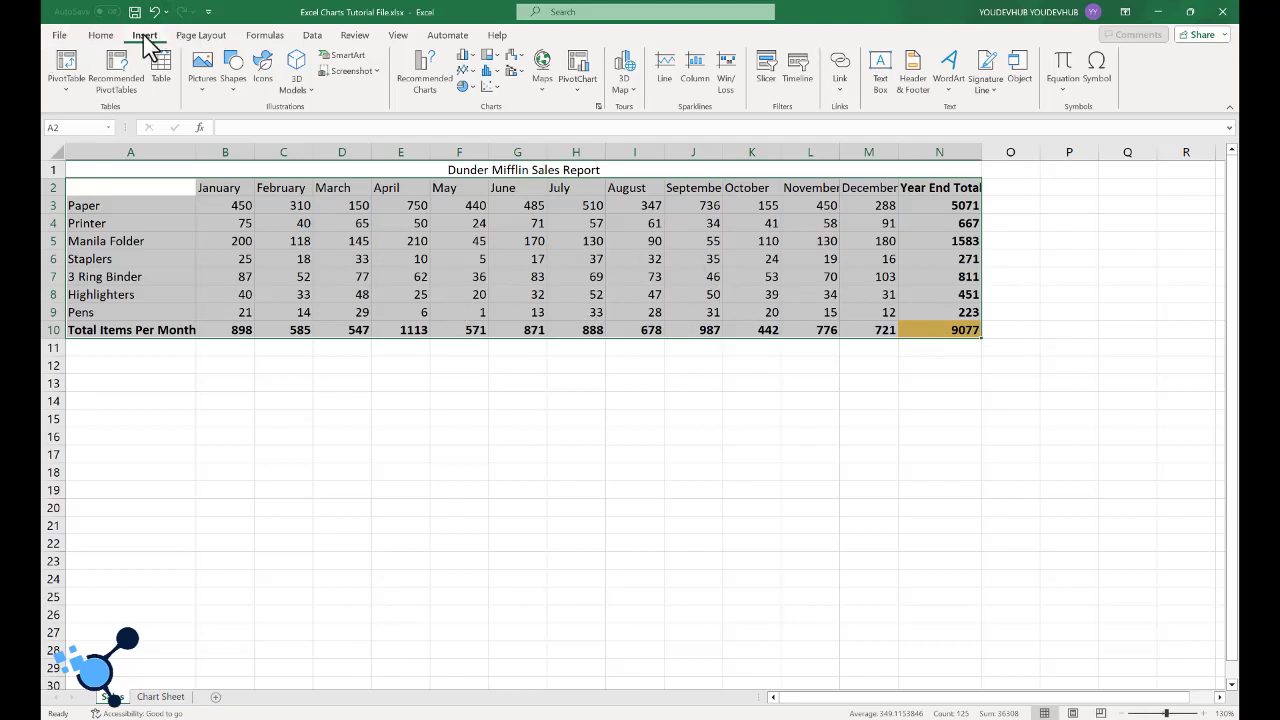
pyautogui.click(480, 66)
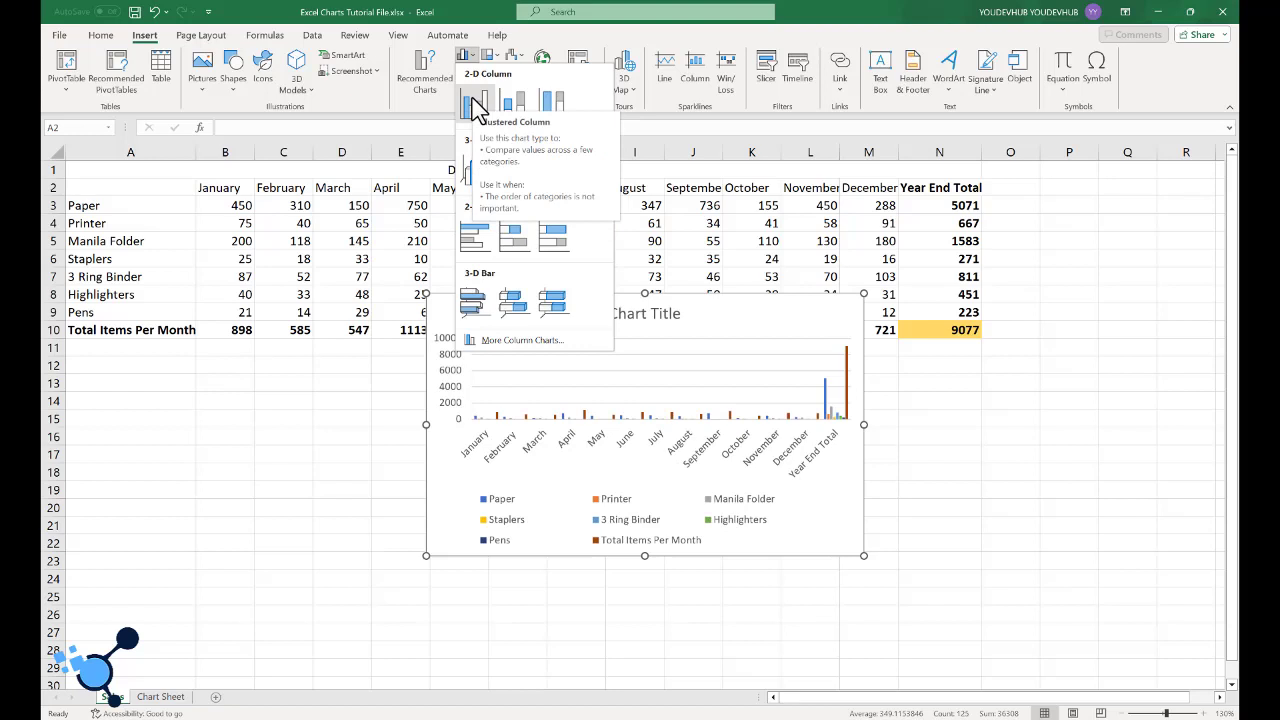
pyautogui.click(476, 104)
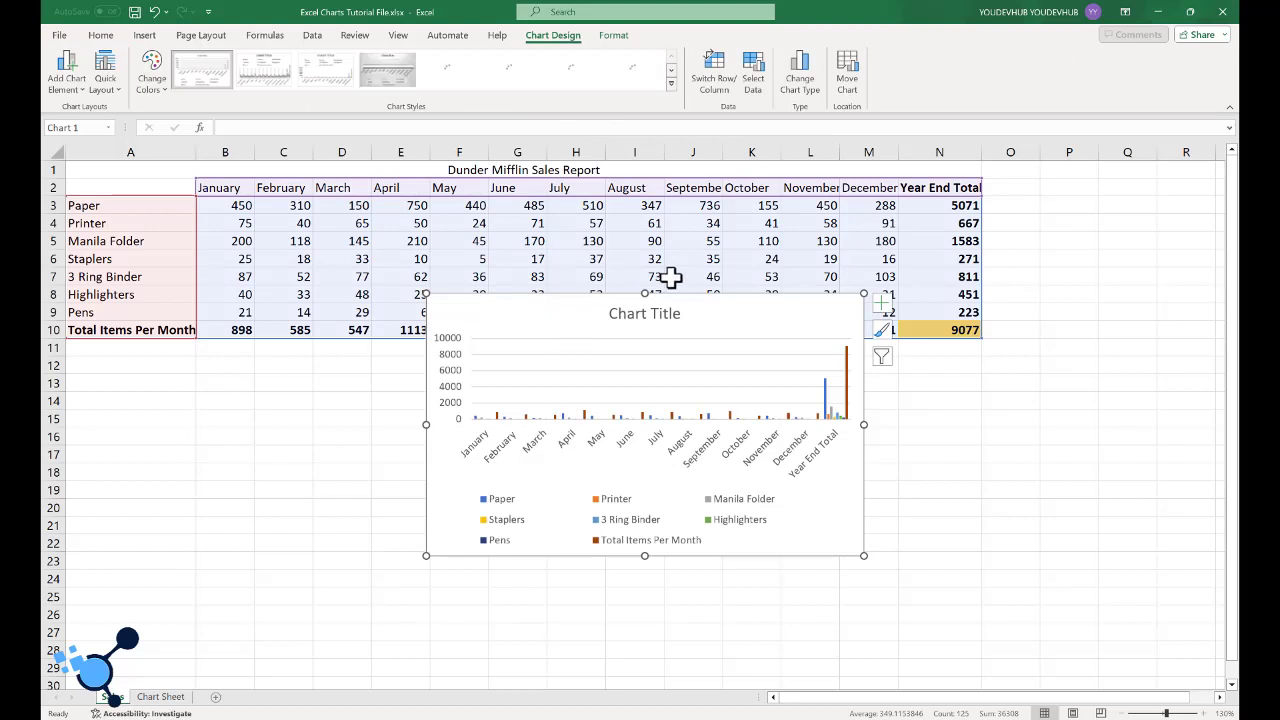
# - Shift the chart slightly down, and move its title onto the plot area and back above it
pyautogui.moveTo(682, 312); pyautogui.dragTo(643, 355)
pyautogui.moveTo(733, 321); pyautogui.dragTo(722, 343)
pyautogui.click(615, 388)
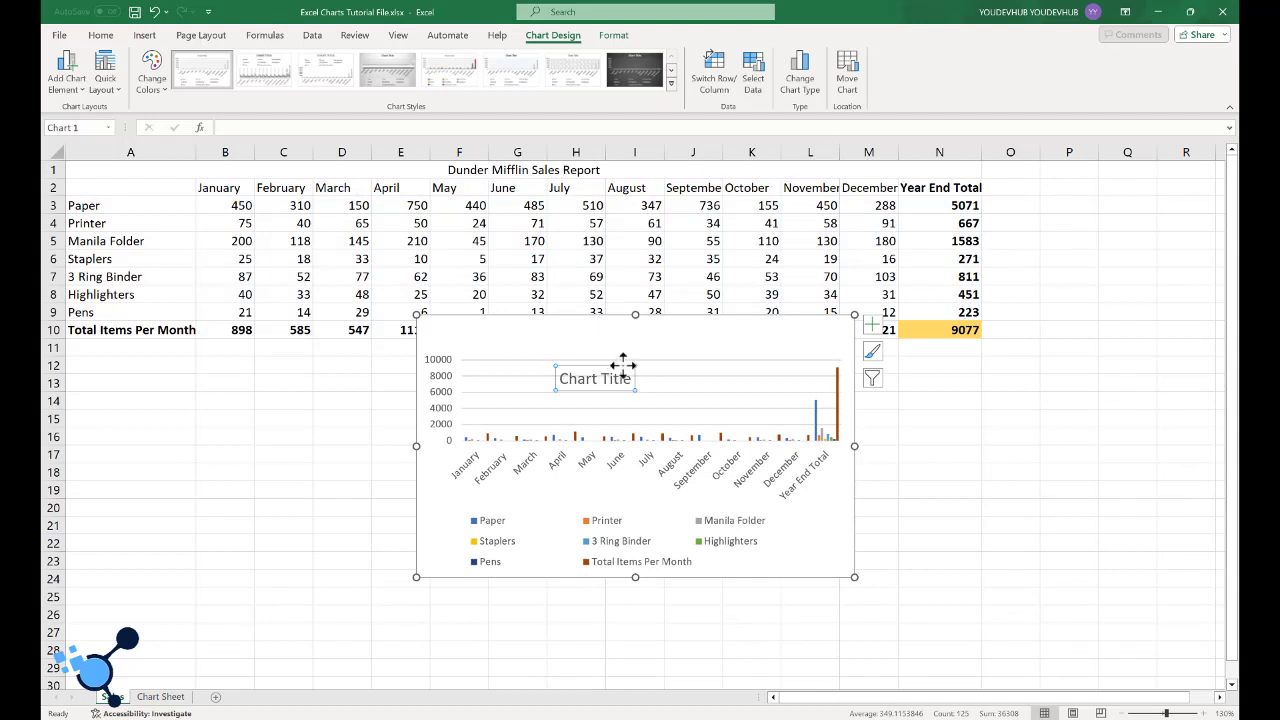
pyautogui.moveTo(623, 365); pyautogui.dragTo(640, 331)
pyautogui.click(714, 334)
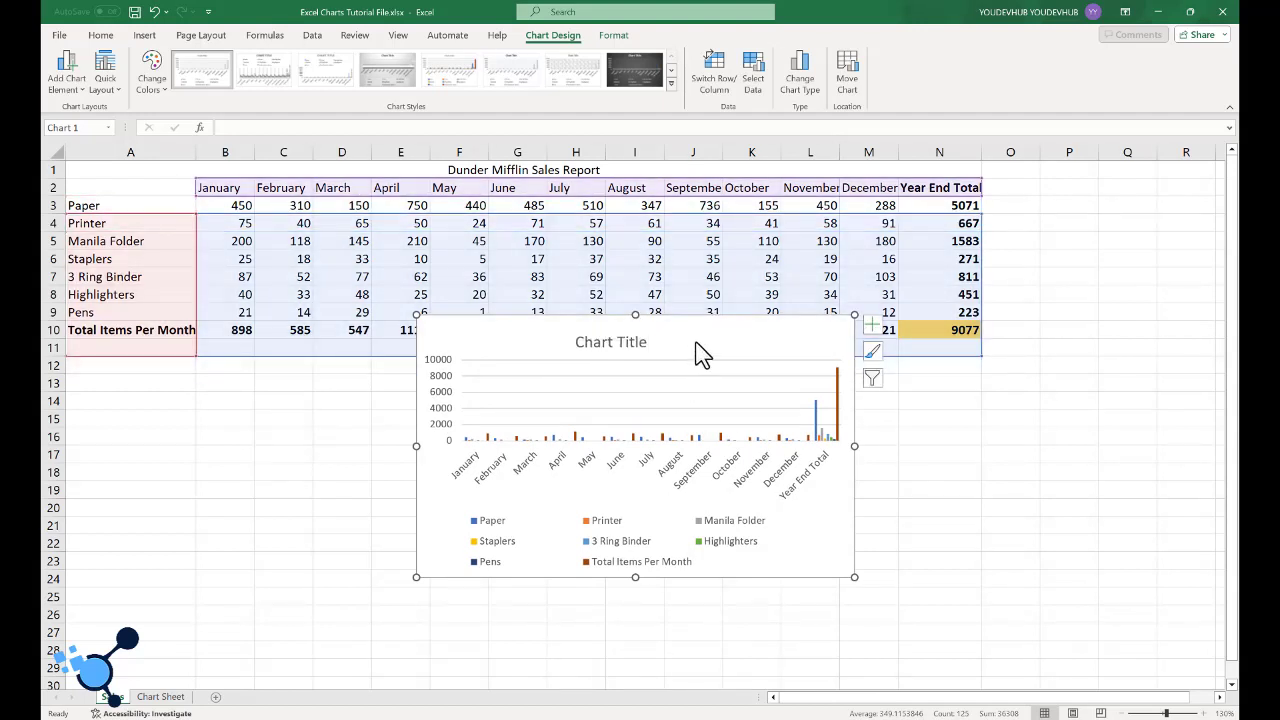
pyautogui.moveTo(726, 352); pyautogui.dragTo(691, 396)
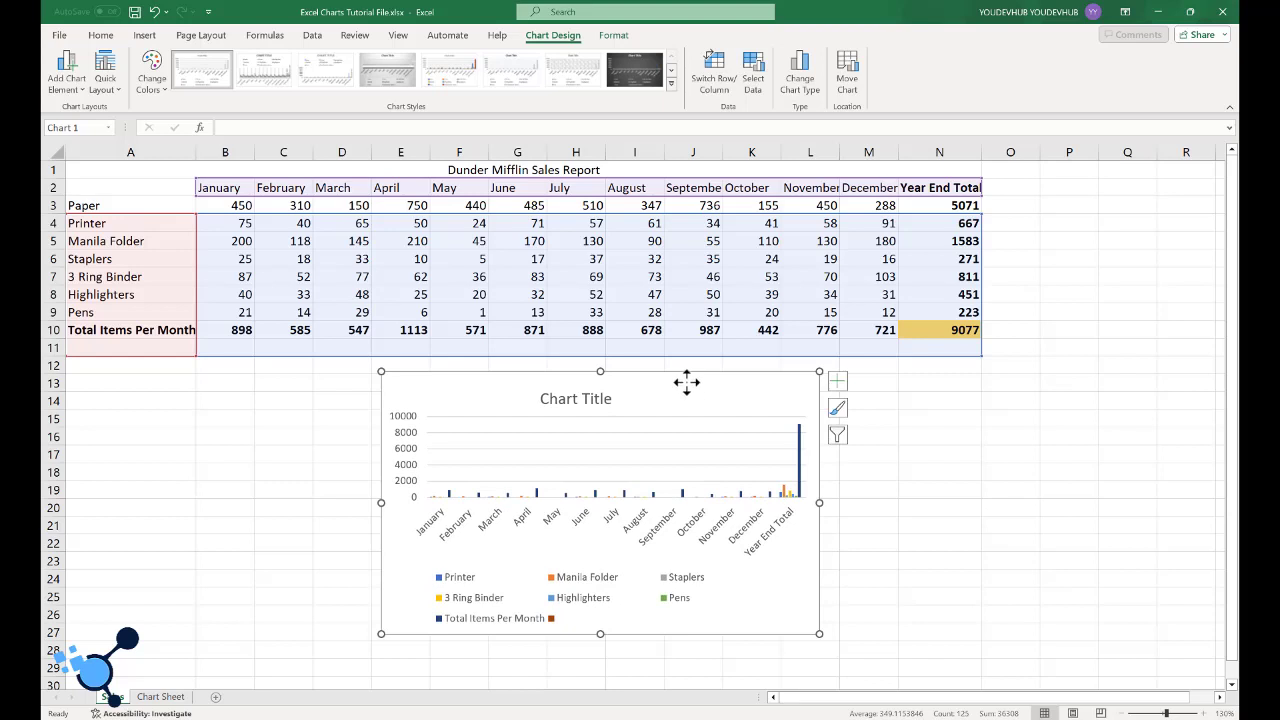
pyautogui.hotkey('ctrl', 'z')
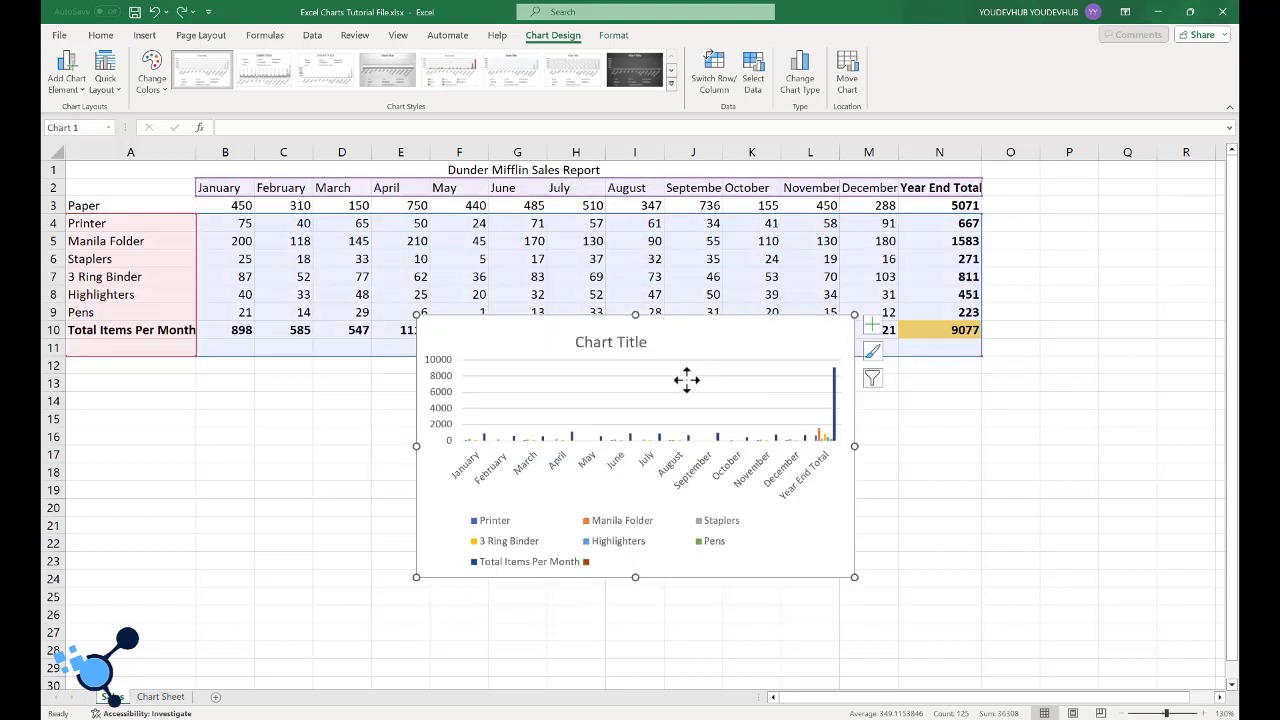
pyautogui.hotkey('ctrl', 'z')
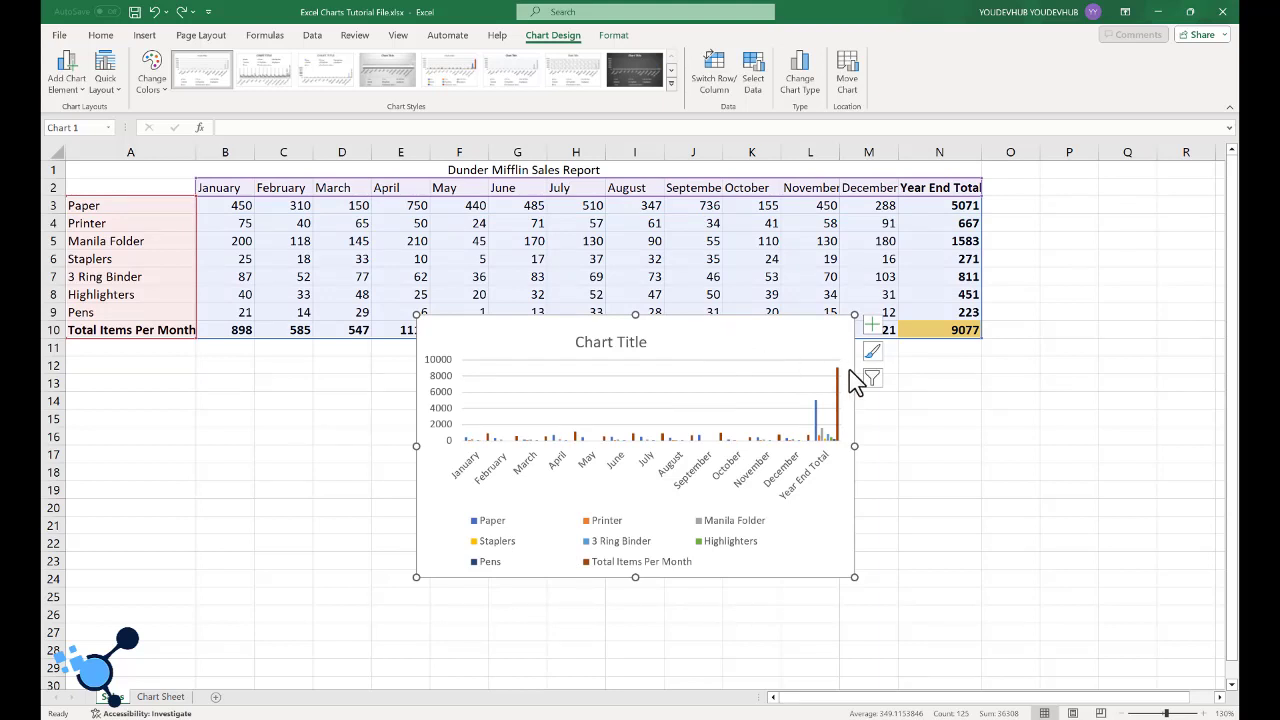
# - Move the chart just below the sales table and filter out the Total Items Per Month series and the Year End Total category
pyautogui.moveTo(816, 362); pyautogui.dragTo(741, 395)
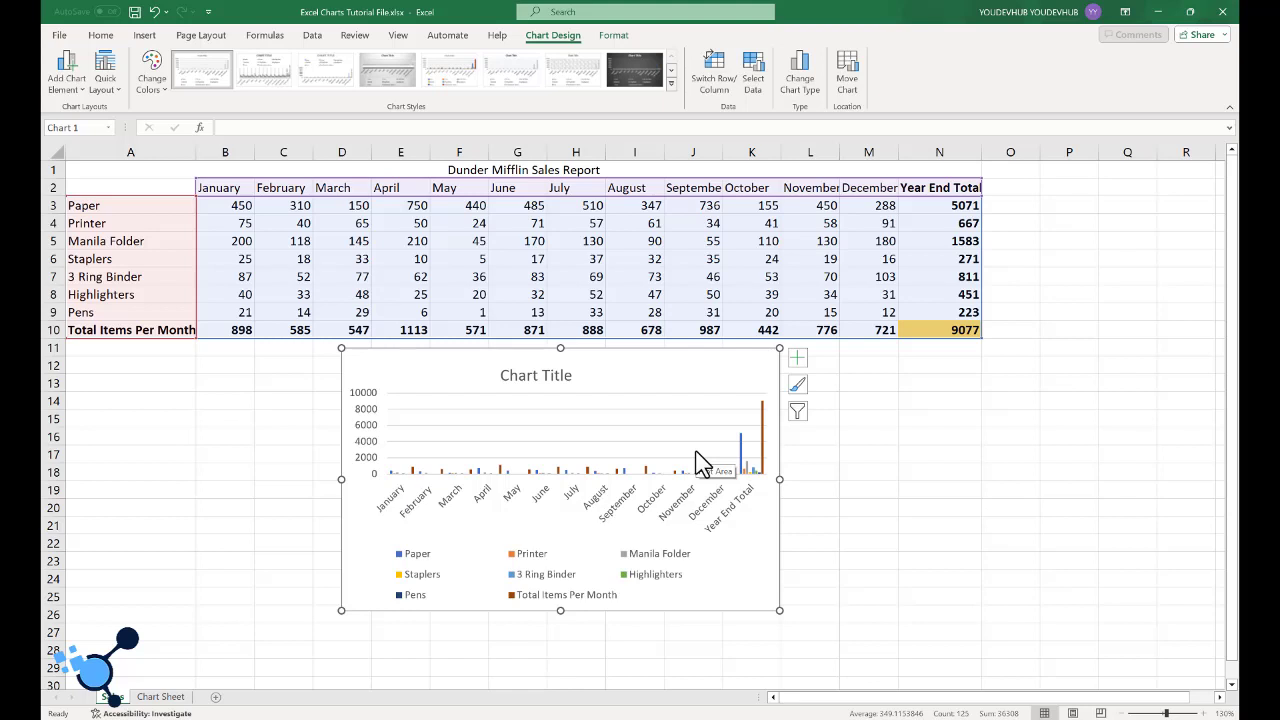
pyautogui.click(798, 411)
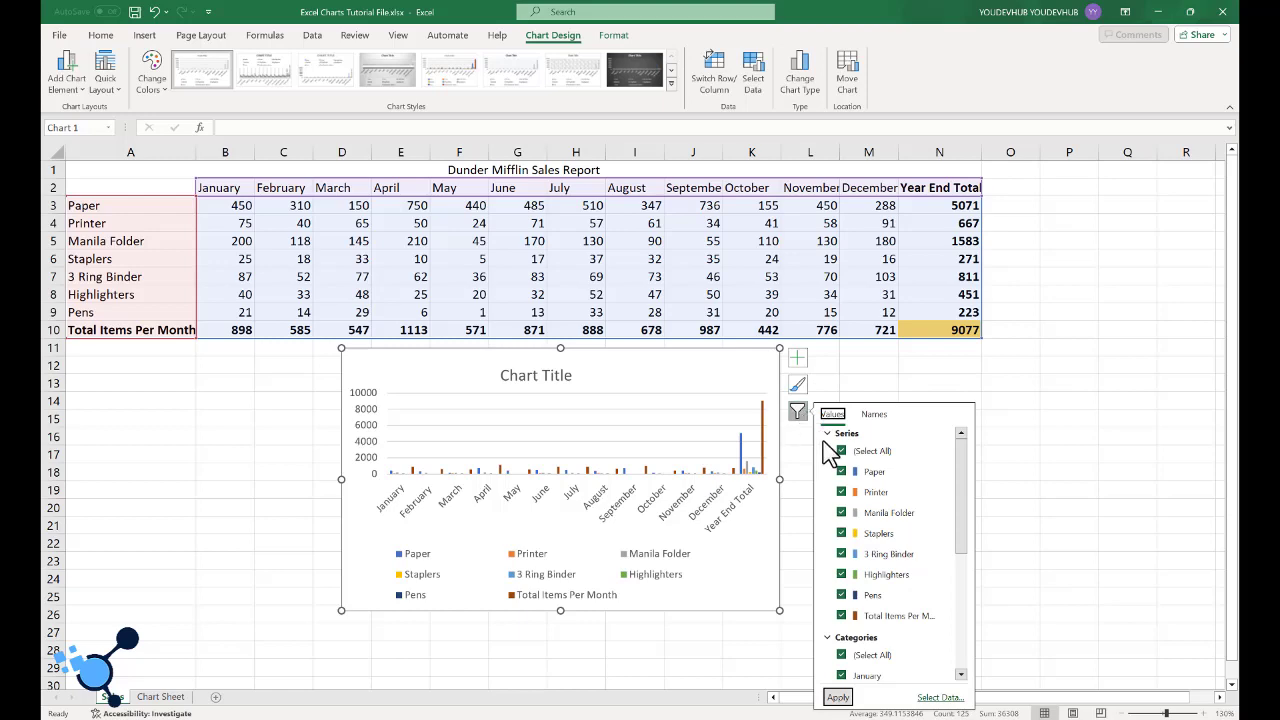
pyautogui.scroll(-1, 880, 500)
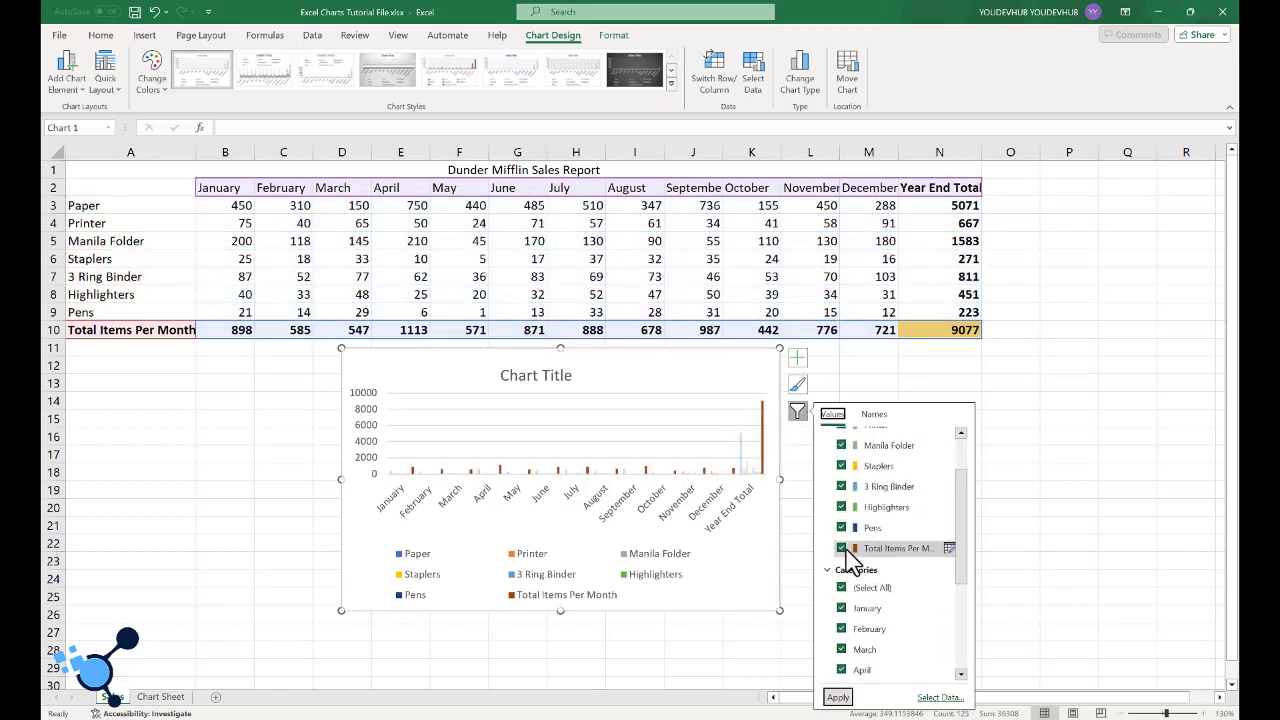
pyautogui.click(845, 553)
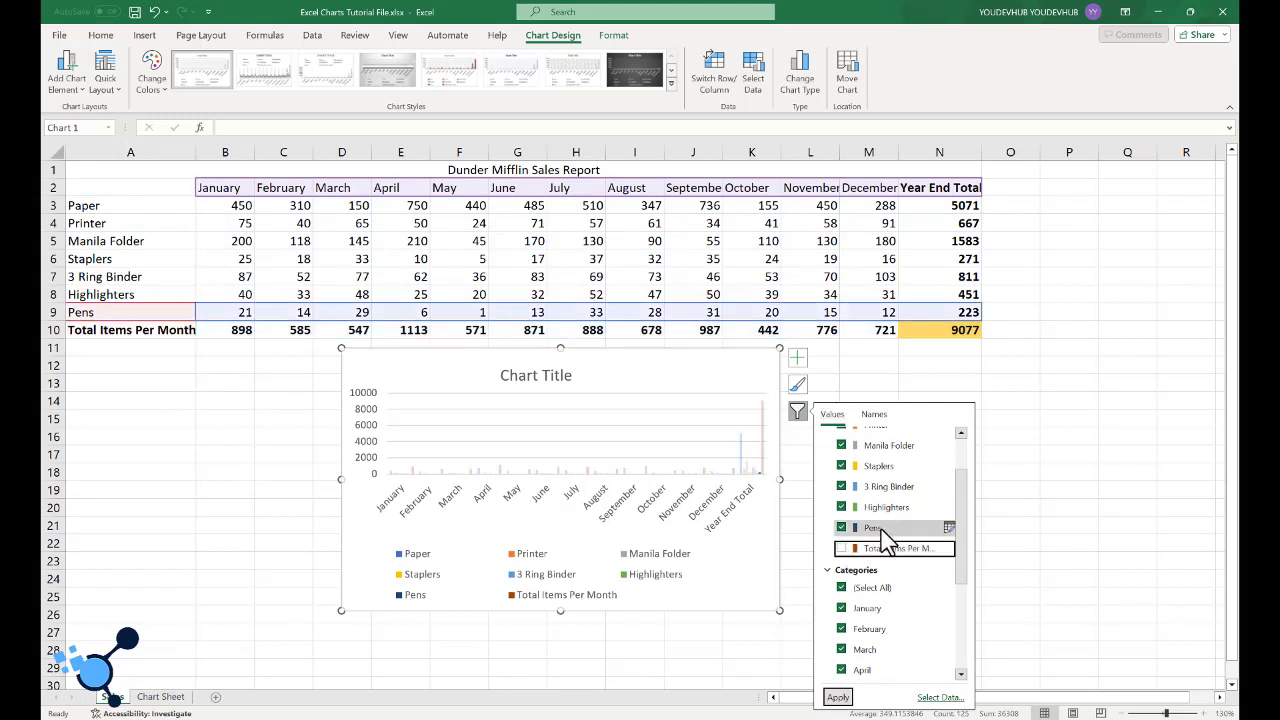
pyautogui.scroll(-3, 885, 537)
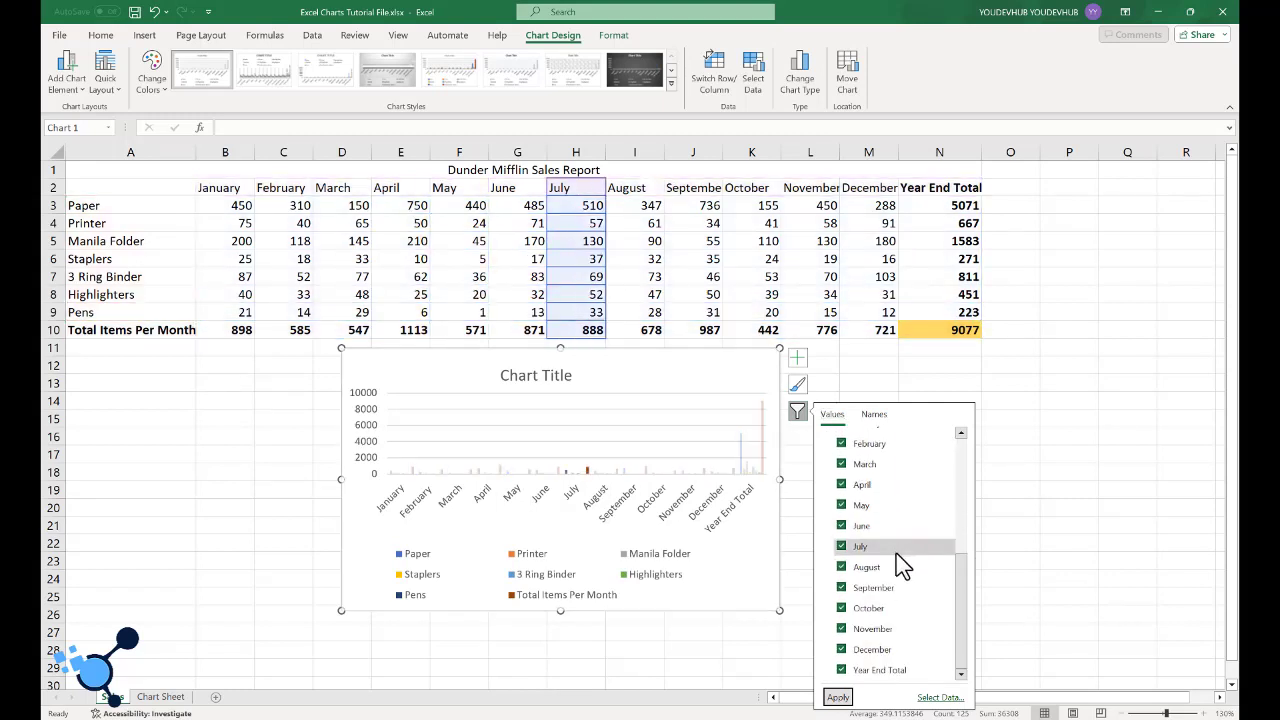
pyautogui.click(844, 671)
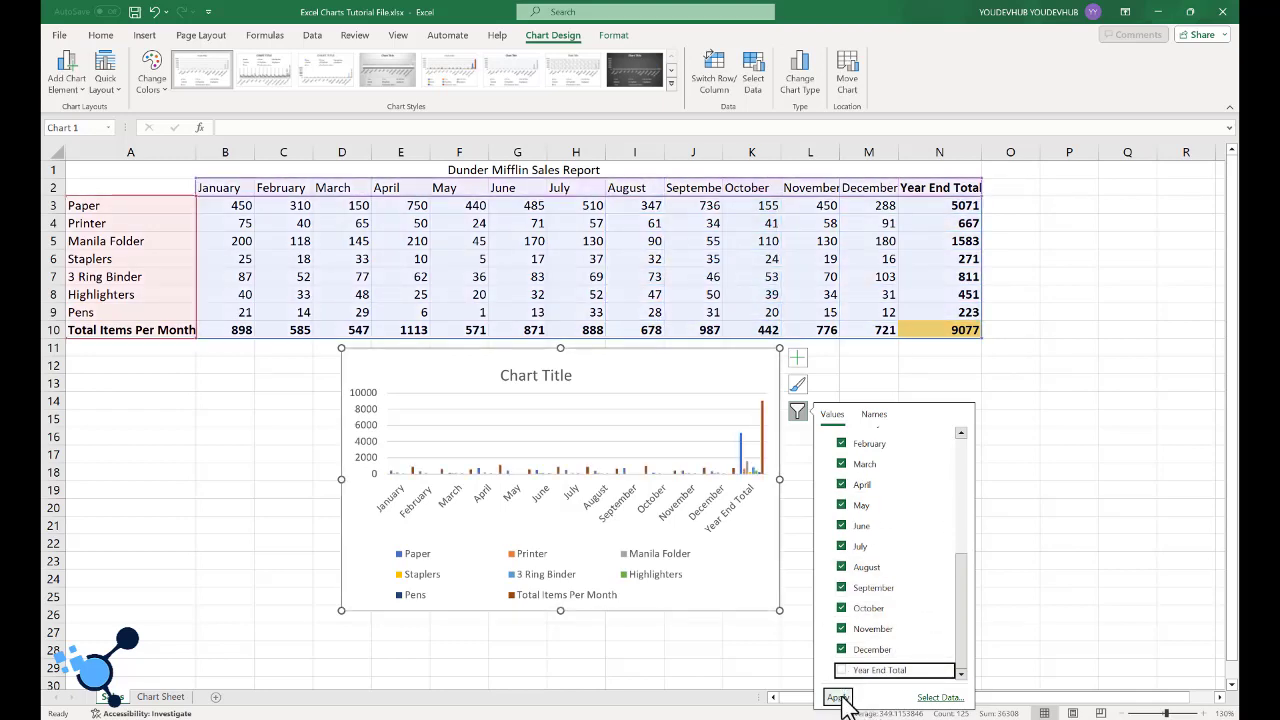
pyautogui.click(838, 697)
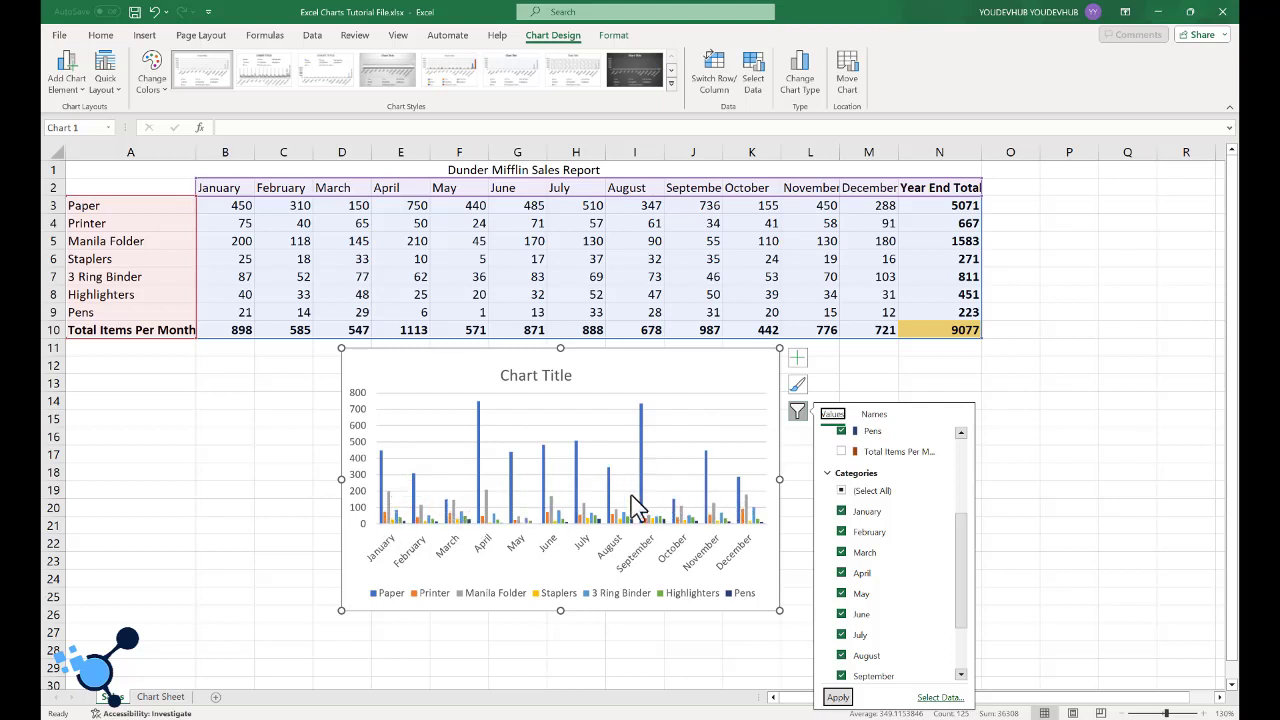
# - Filter the Printer, Staplers, Highlighters and Pens series out of the chart, keeping Paper, Manila Folder and 3 Ring Binder
pyautogui.scroll(3, 840, 485)
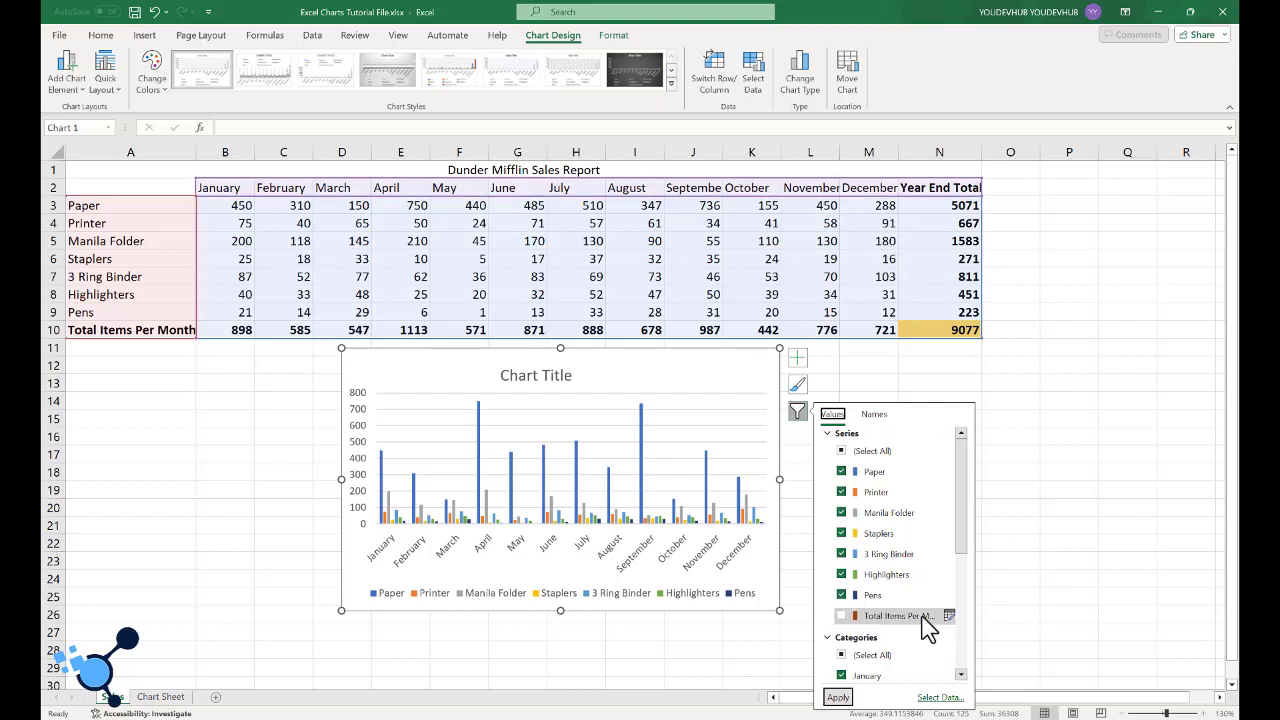
pyautogui.click(842, 493)
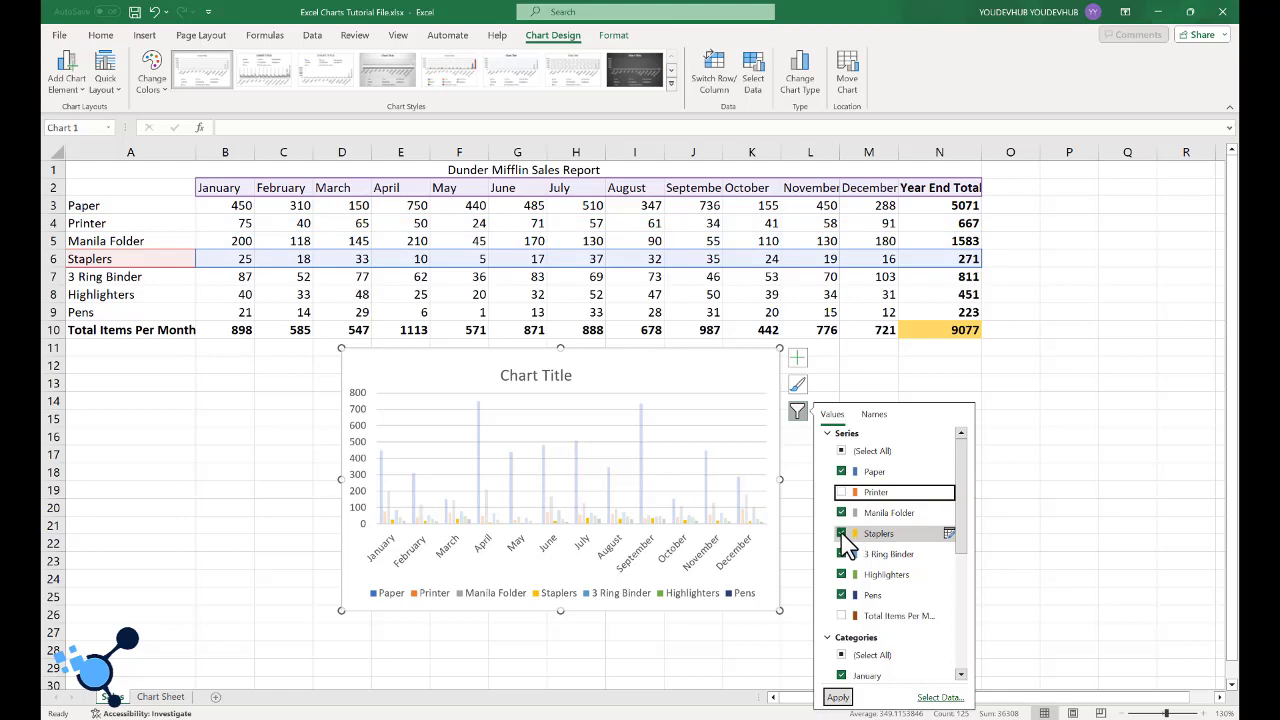
pyautogui.click(842, 533)
pyautogui.click(842, 574)
pyautogui.click(842, 595)
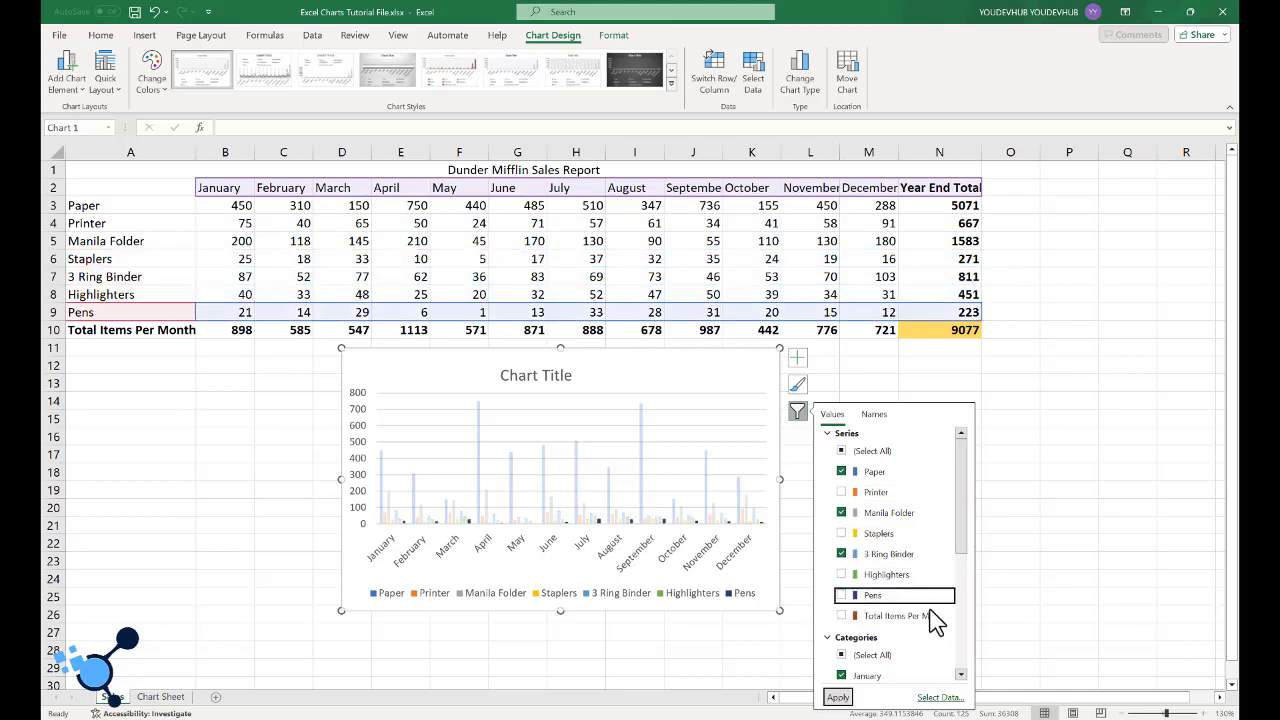
pyautogui.scroll(-5, 925, 610)
pyautogui.scroll(2, 915, 592)
pyautogui.scroll(-2, 918, 597)
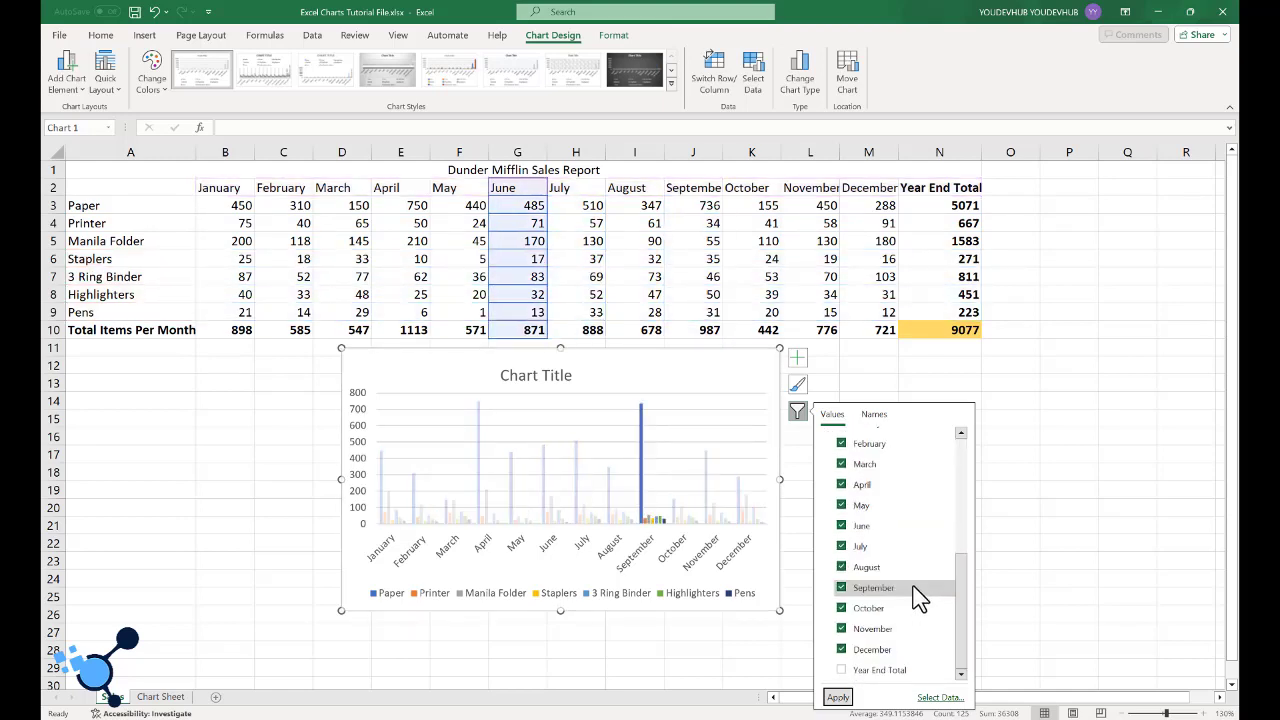
pyautogui.click(838, 697)
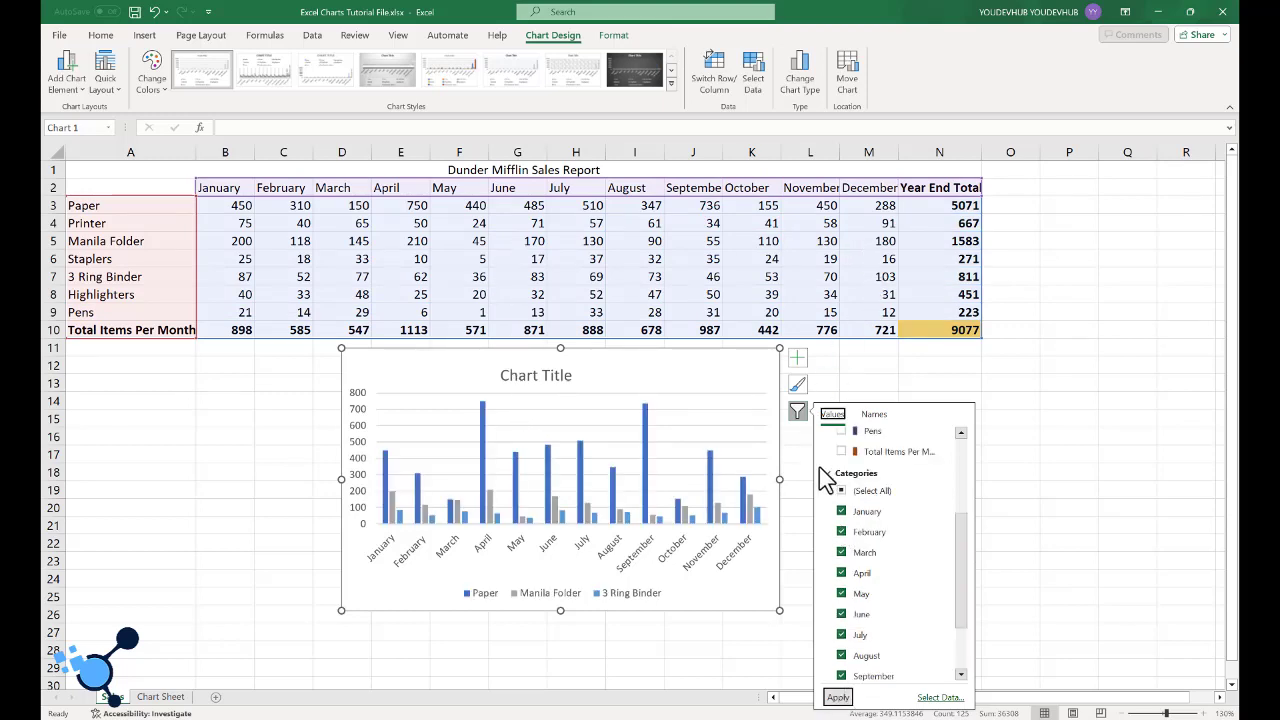
# - Examine the Paper, Manila Folder and 3 Ring Binder columns in the chart, including Paper's April column, against the sales table
pyautogui.scroll(3, 912, 449)
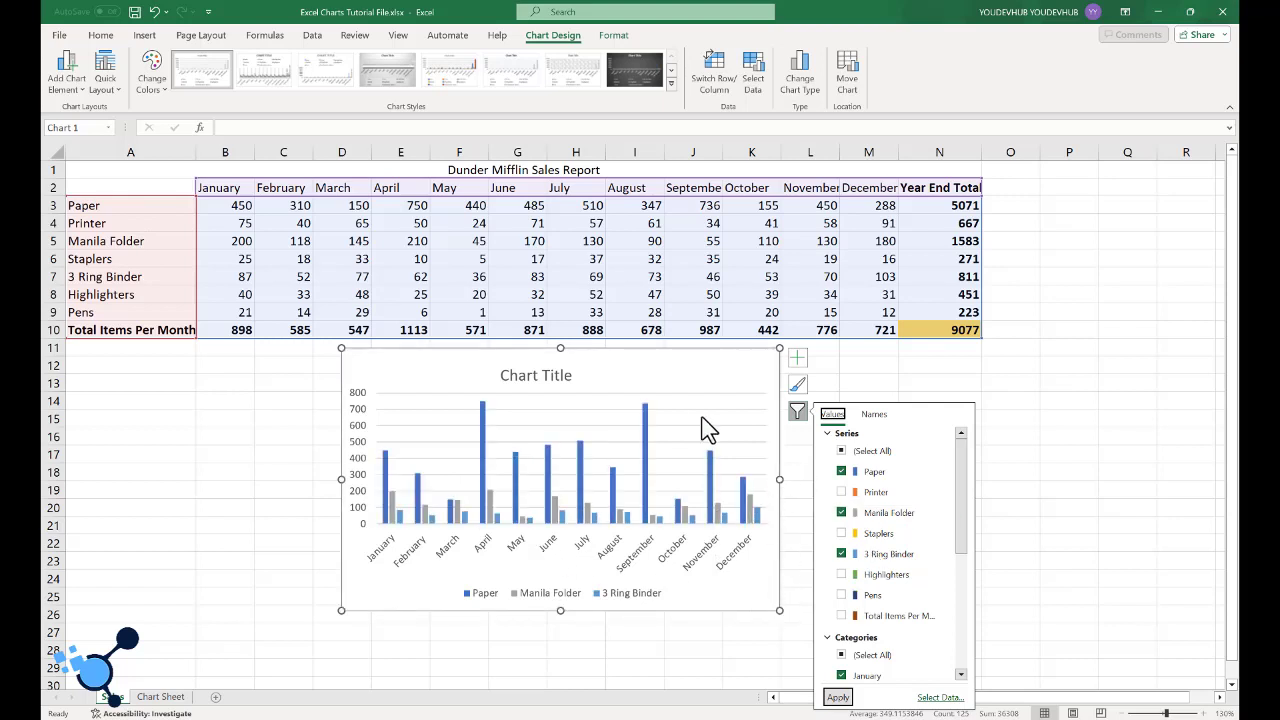
pyautogui.click(483, 414)
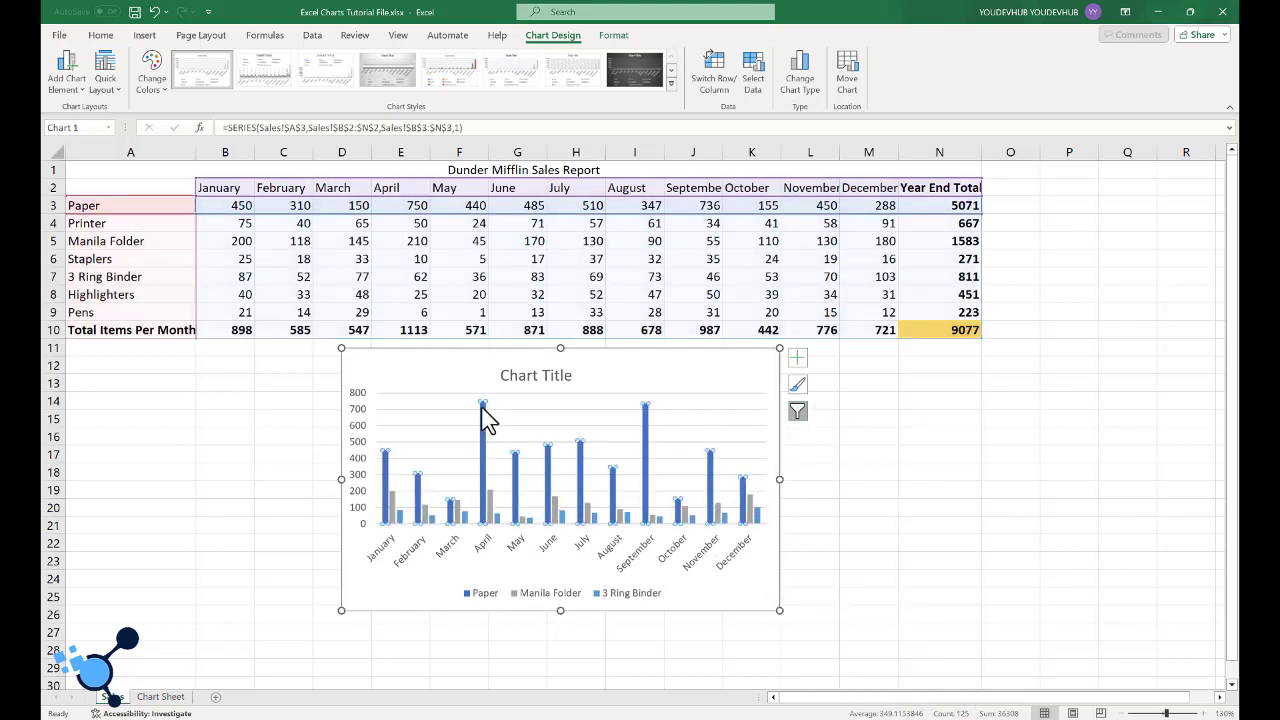
pyautogui.click(483, 416)
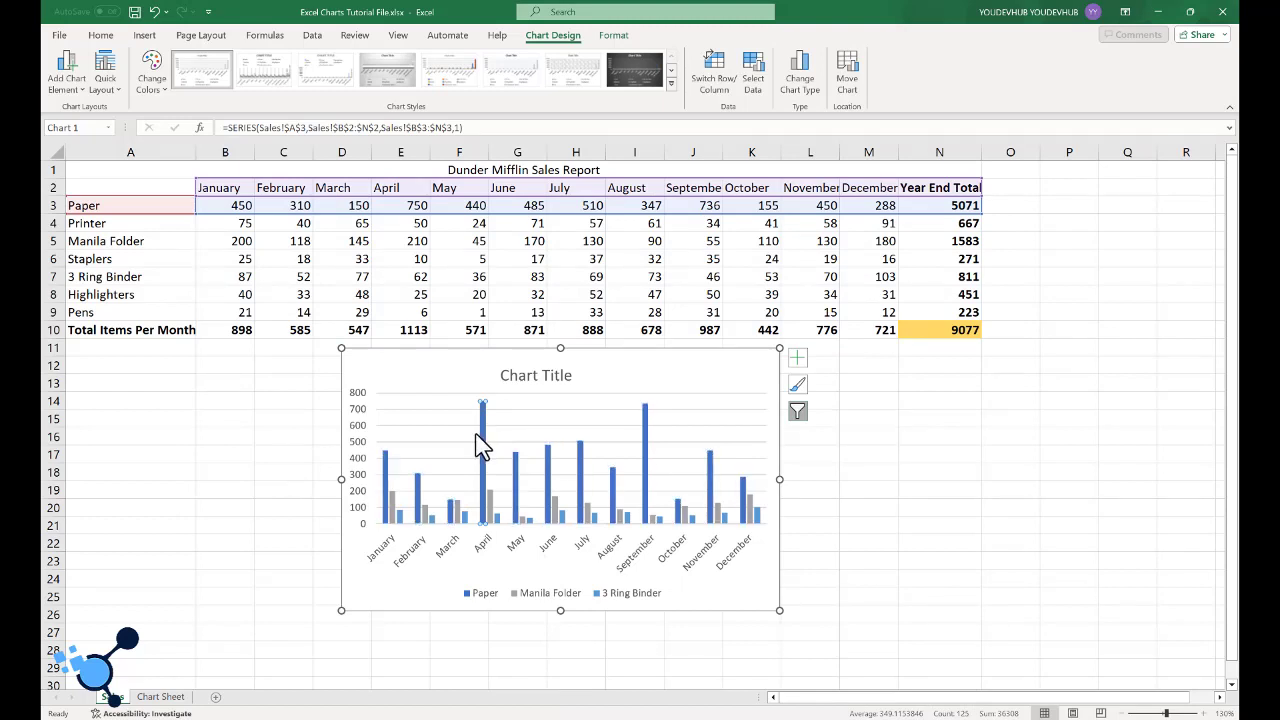
pyautogui.click(623, 516)
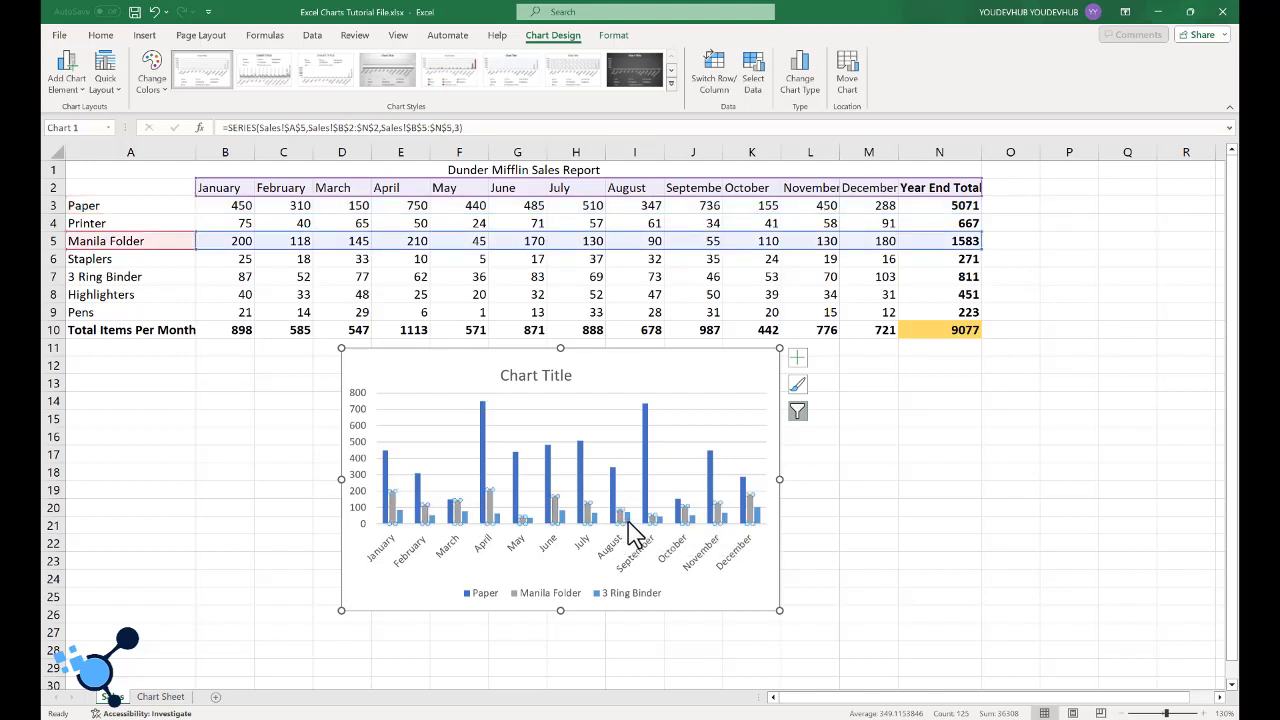
pyautogui.click(628, 521)
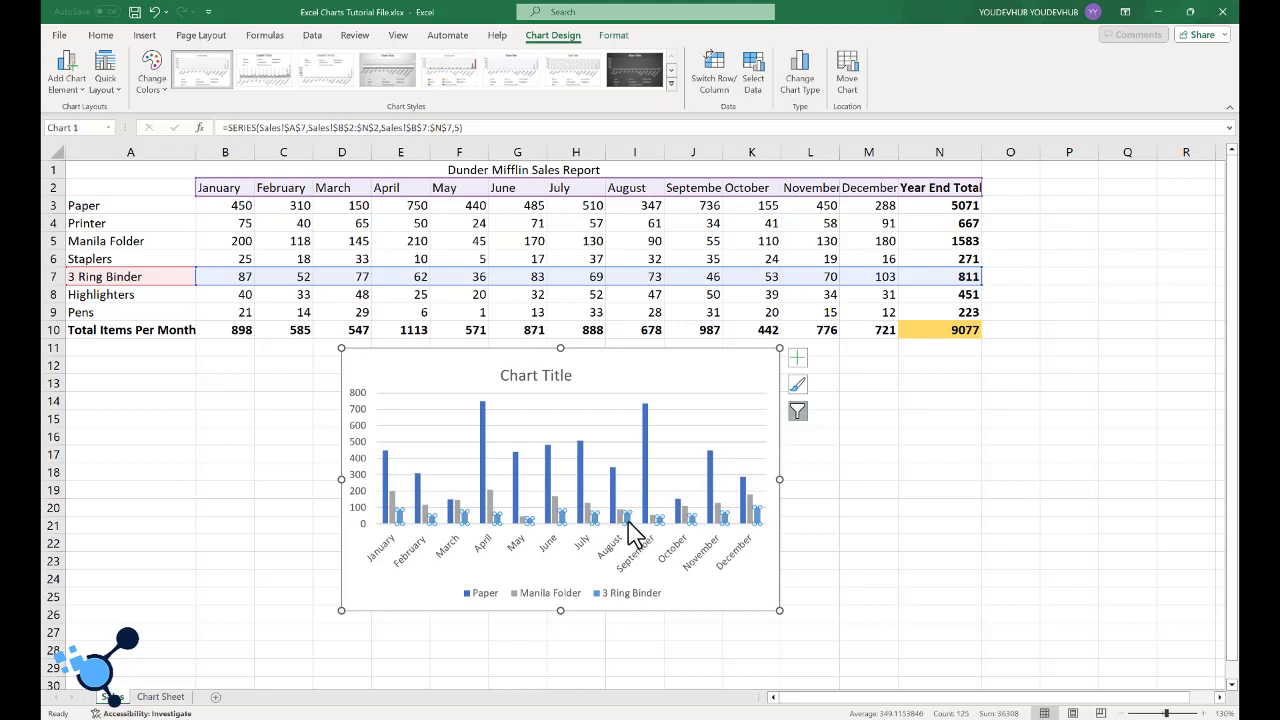
pyautogui.click(708, 517)
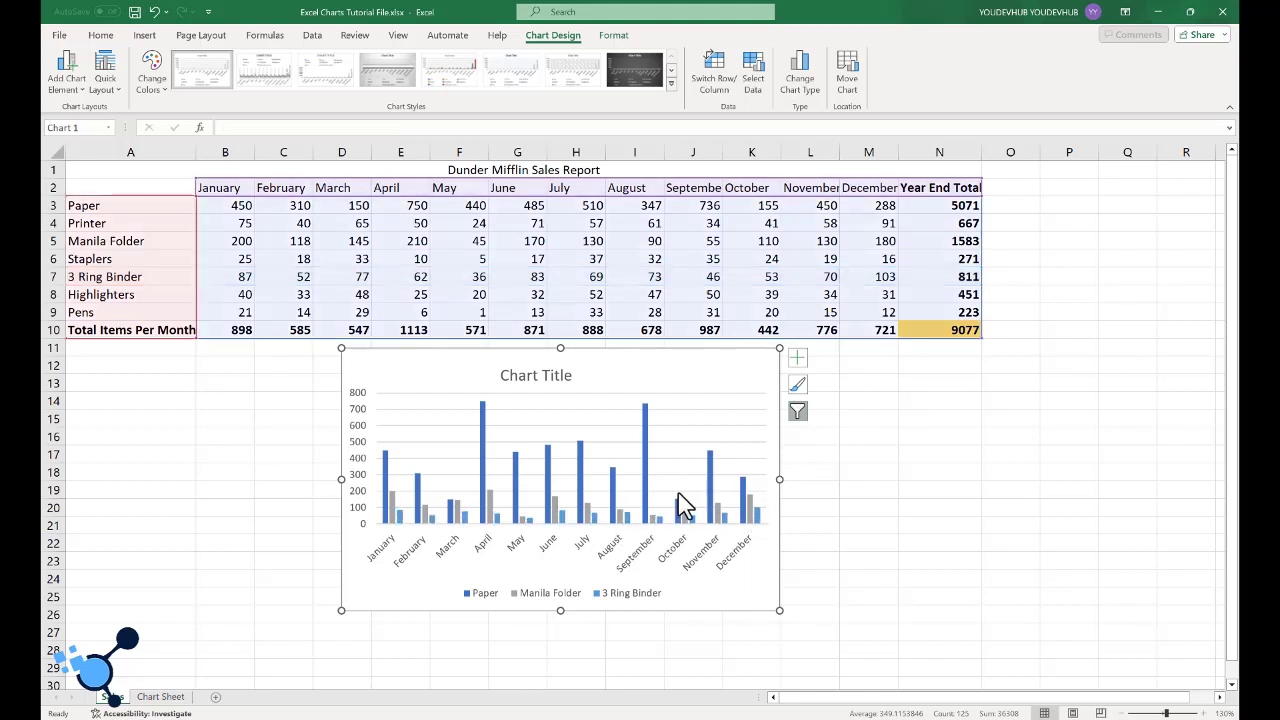
# - Recolor the chart with the fourth Colorful palette, the one starting with green, light blue and yellow
pyautogui.click(796, 386)
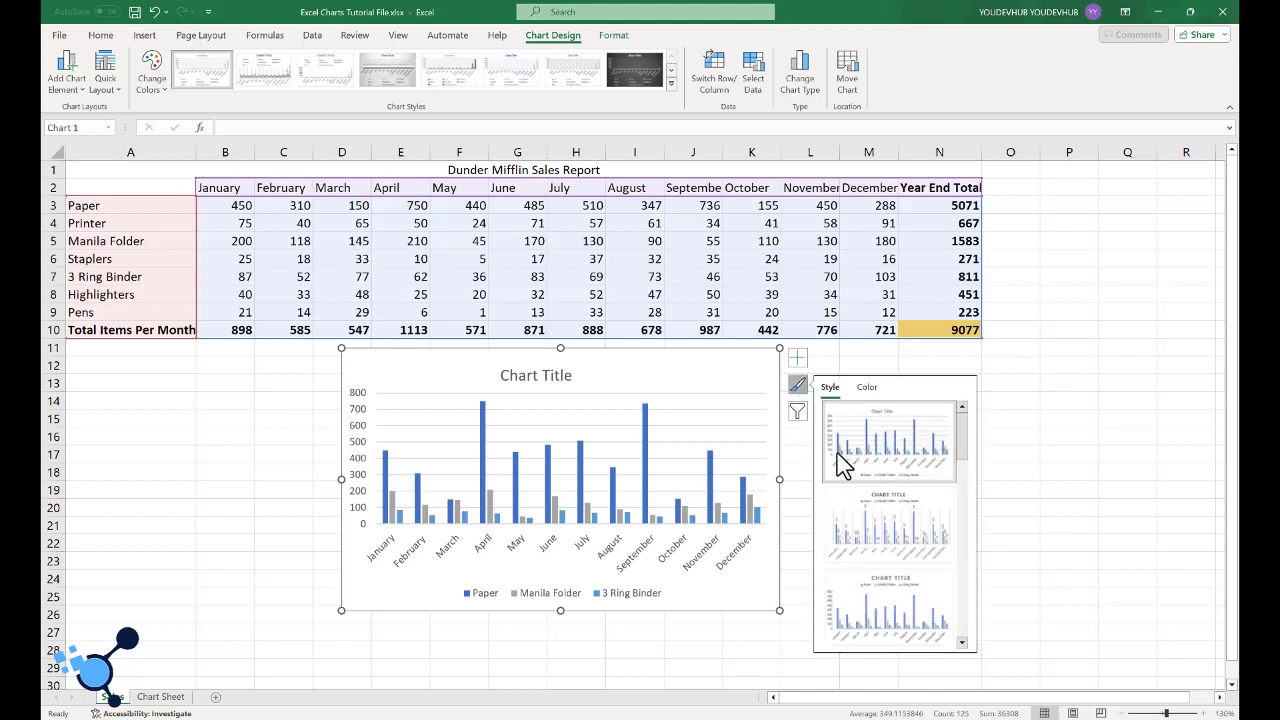
pyautogui.click(866, 388)
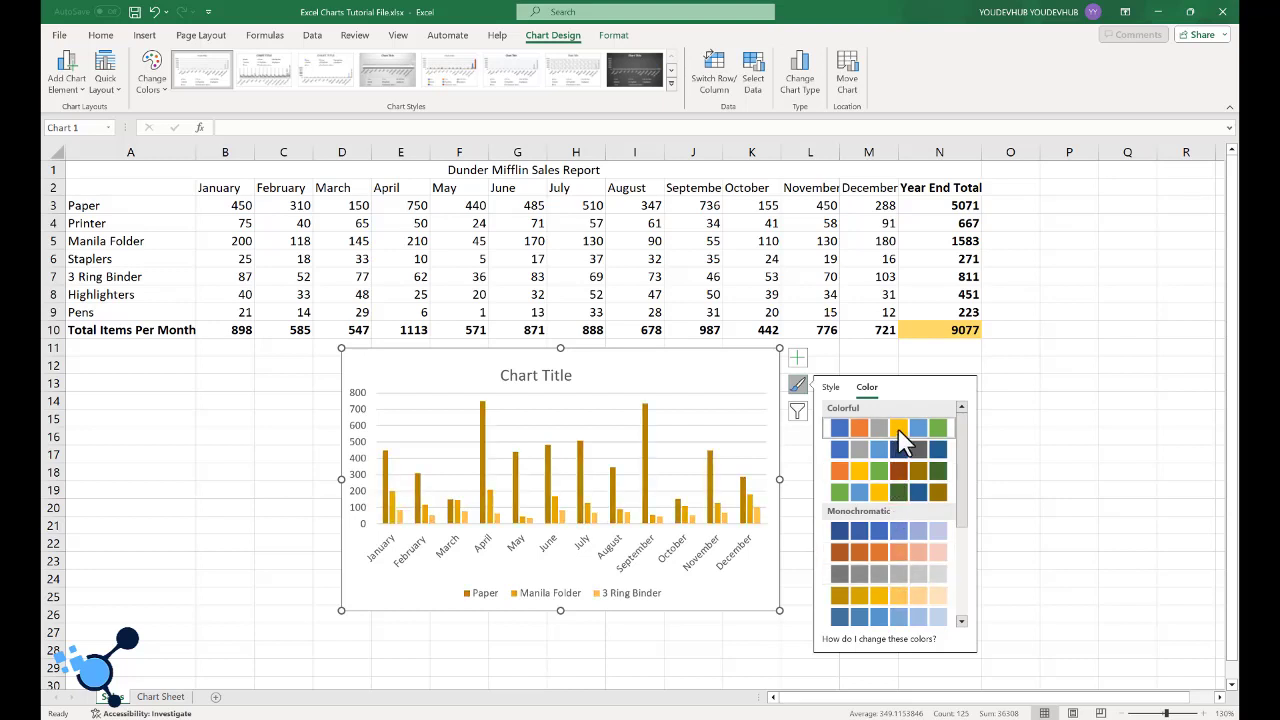
pyautogui.scroll(-3, 898, 431)
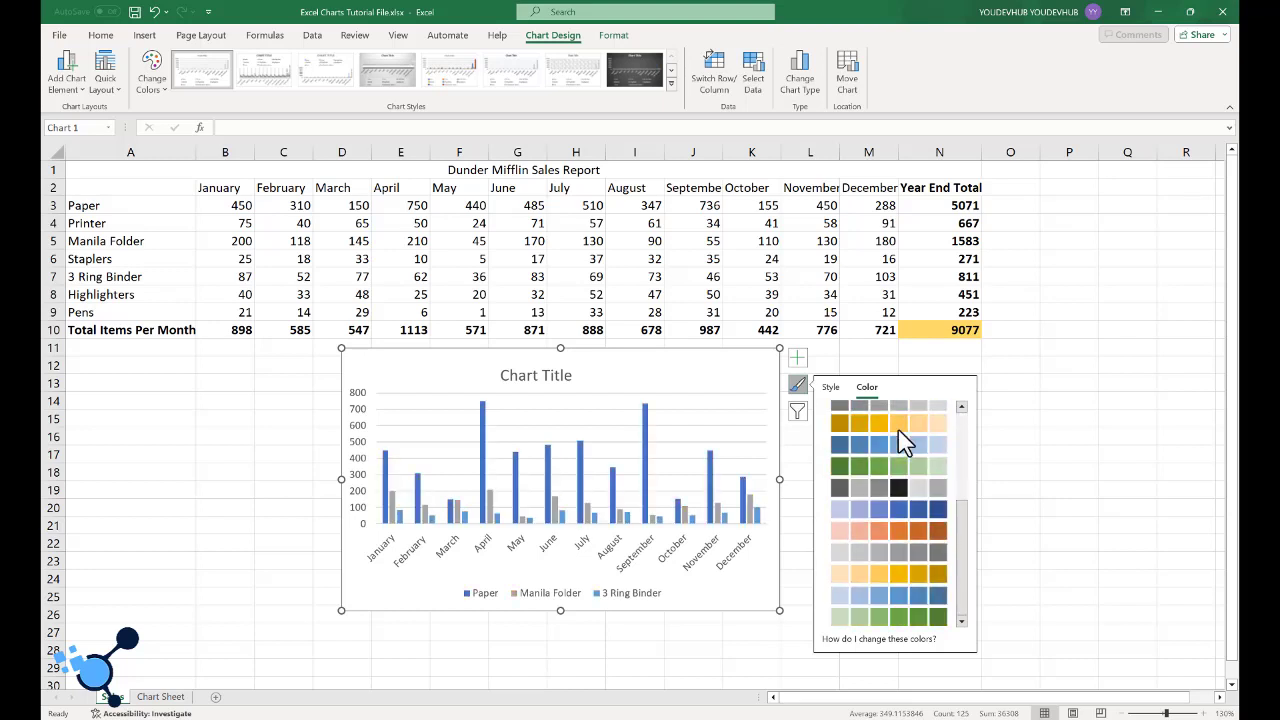
pyautogui.scroll(3, 898, 431)
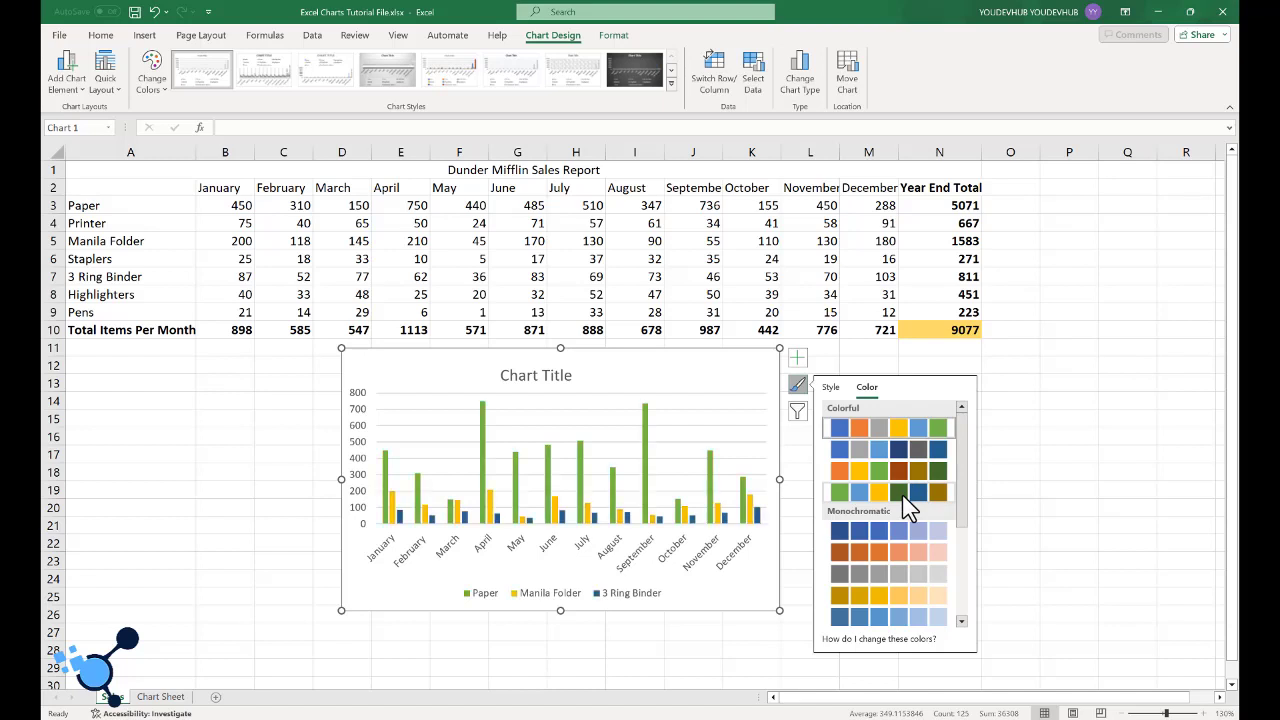
pyautogui.click(904, 497)
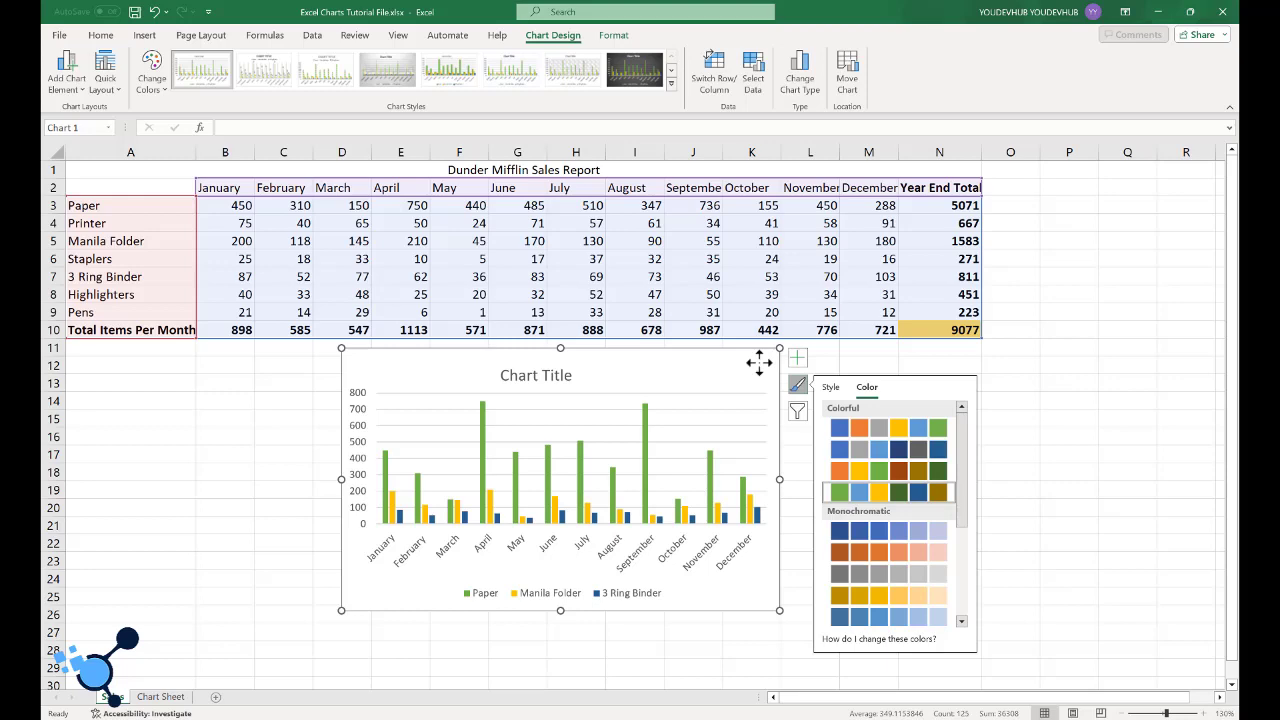
# - Copy the column chart onto the Chart Sheet, place it at the sheet's upper-left corner and enlarge it to about column I, row 21
pyautogui.click(160, 696)
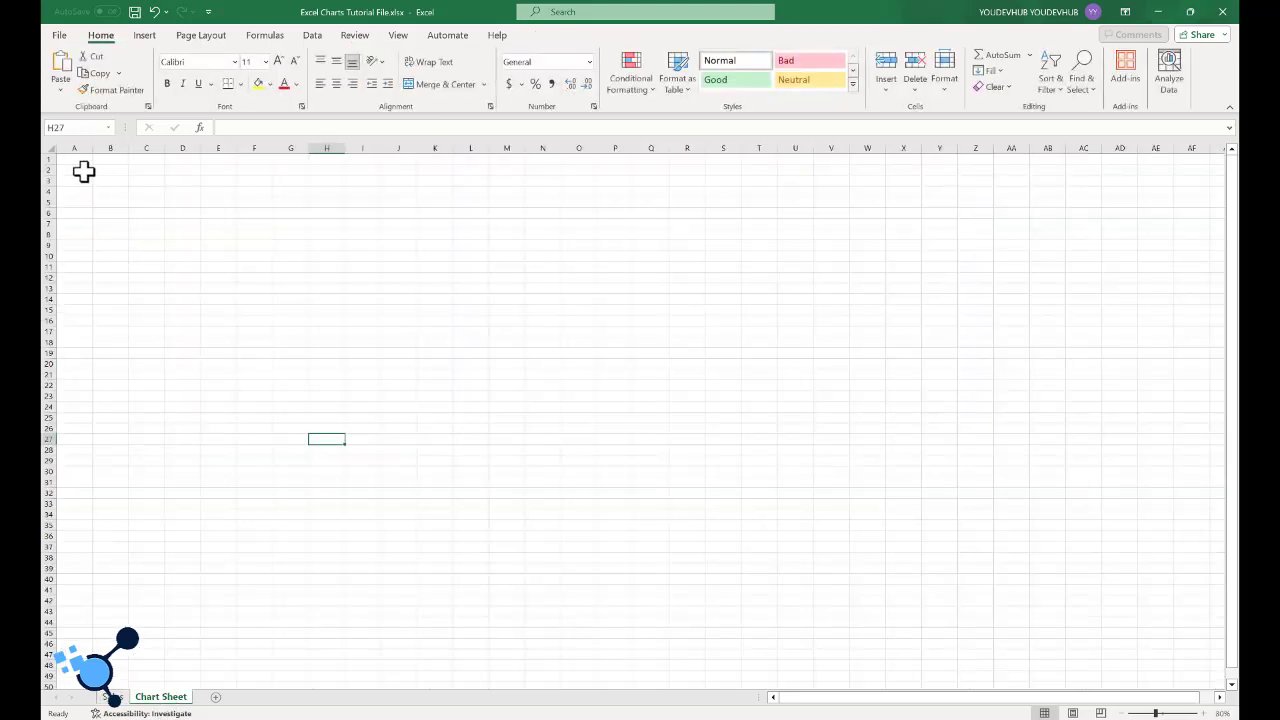
pyautogui.hotkey('ctrl', 'v')
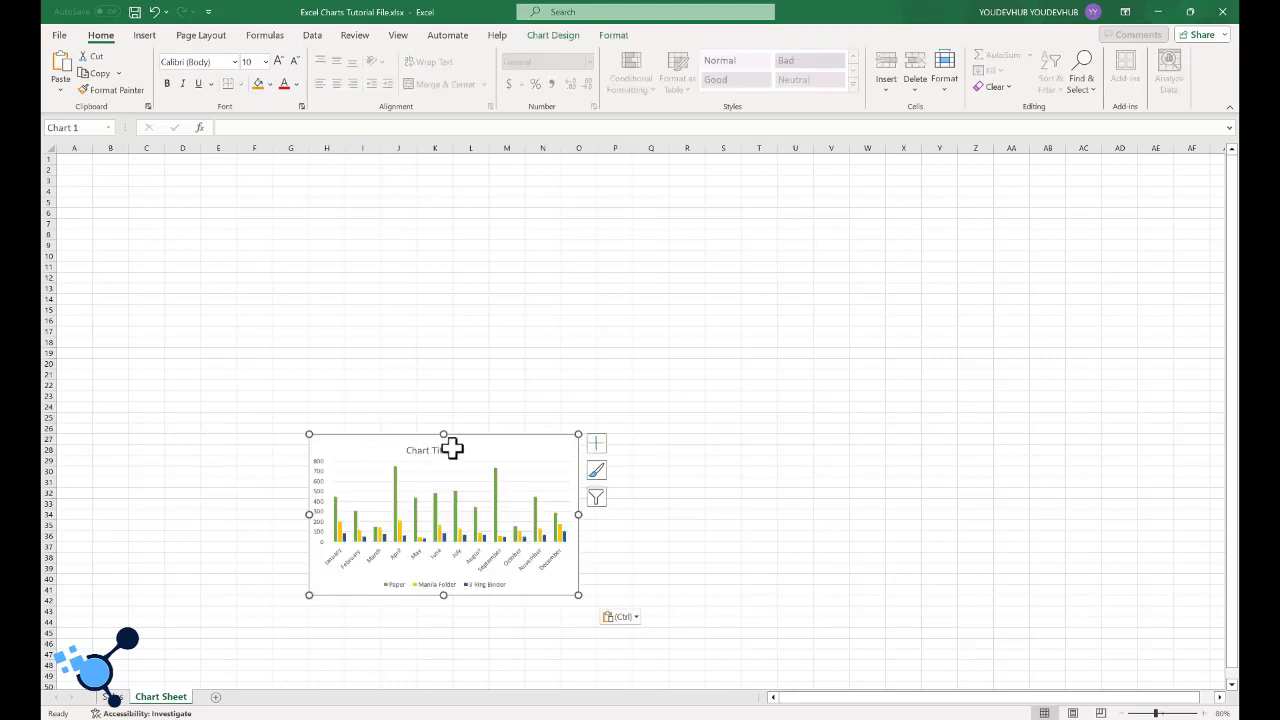
pyautogui.moveTo(281, 367); pyautogui.dragTo(228, 172)
pyautogui.moveTo(325, 325); pyautogui.dragTo(392, 379)
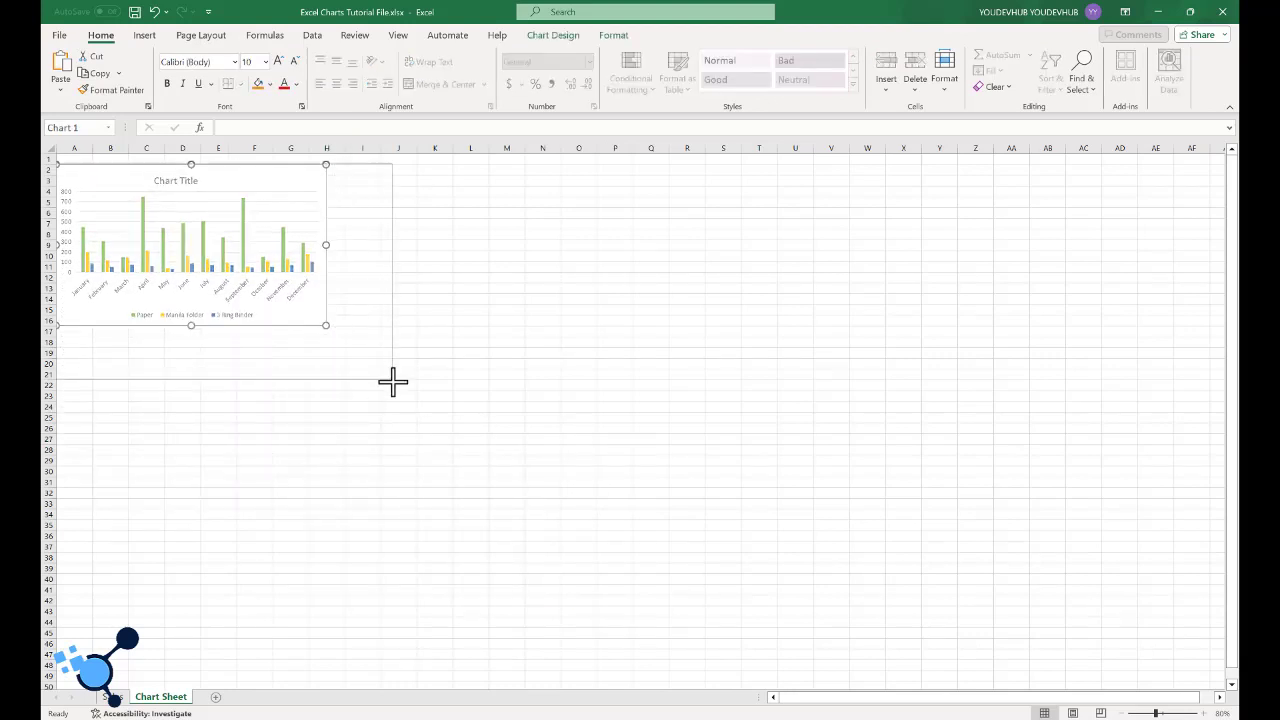
# - Return to the Sales sheet and open the list of chart elements for the column chart
pyautogui.click(112, 696)
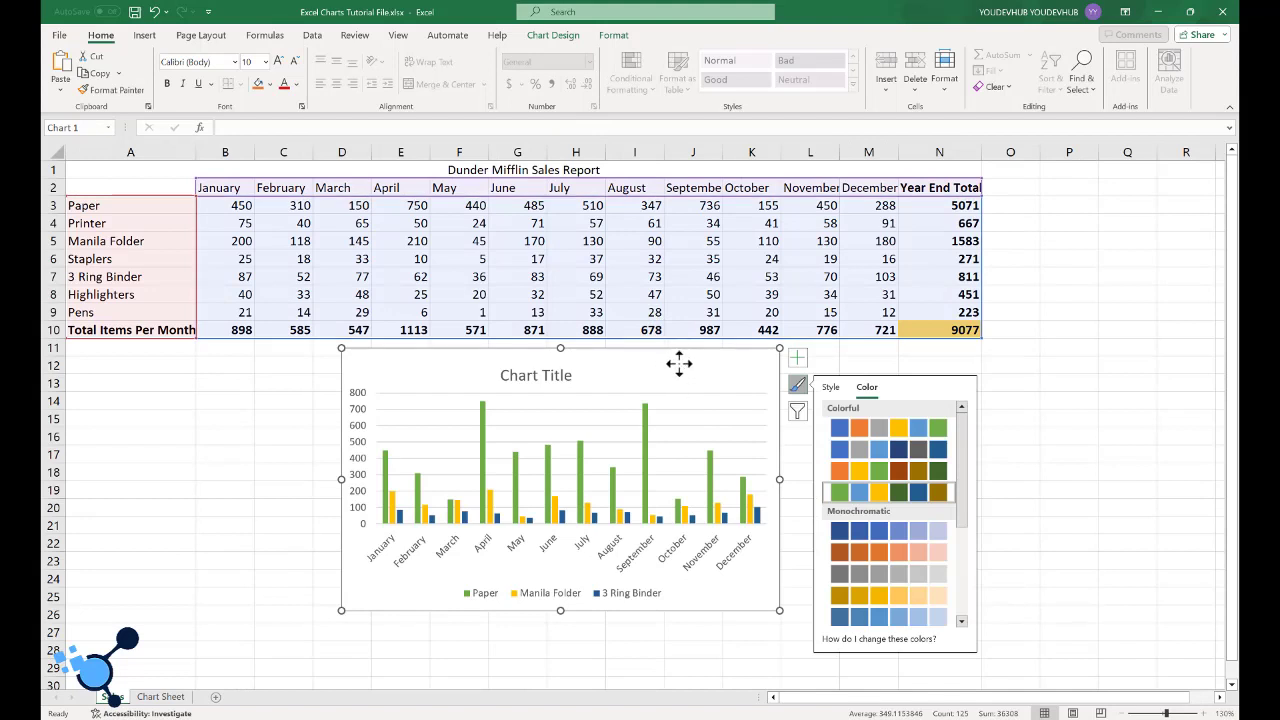
pyautogui.click(797, 385)
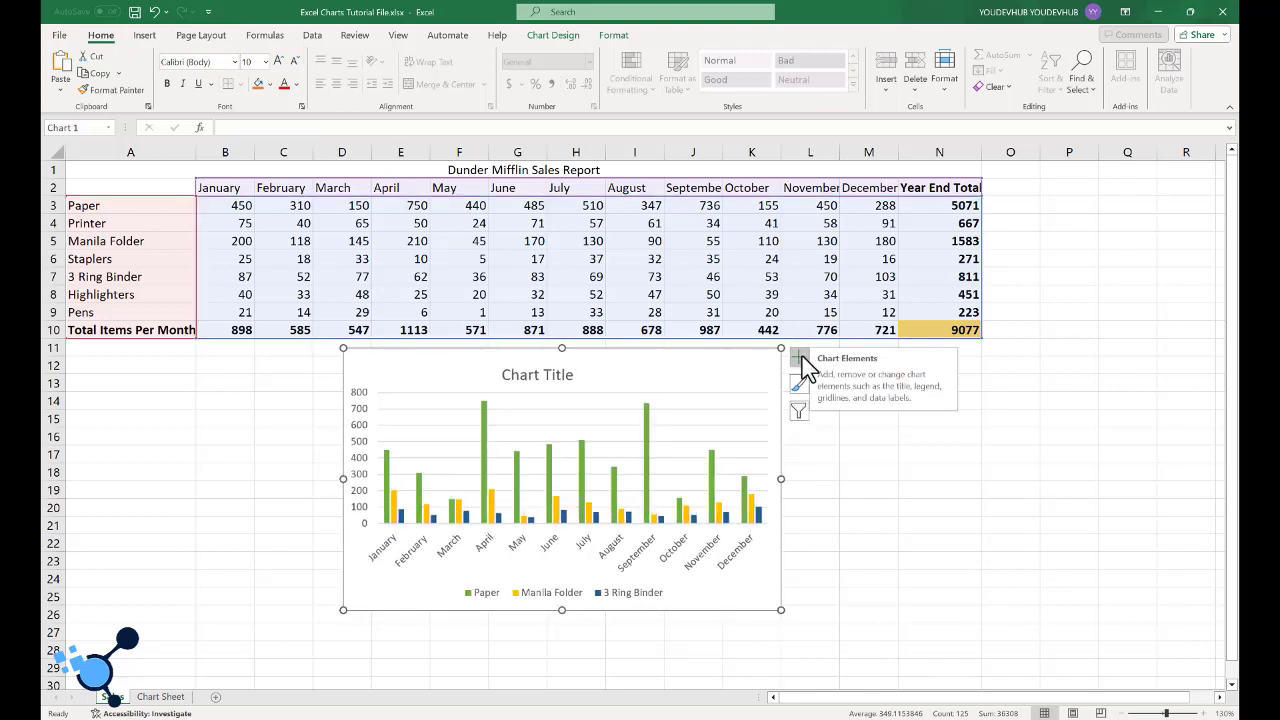
pyautogui.click(799, 358)
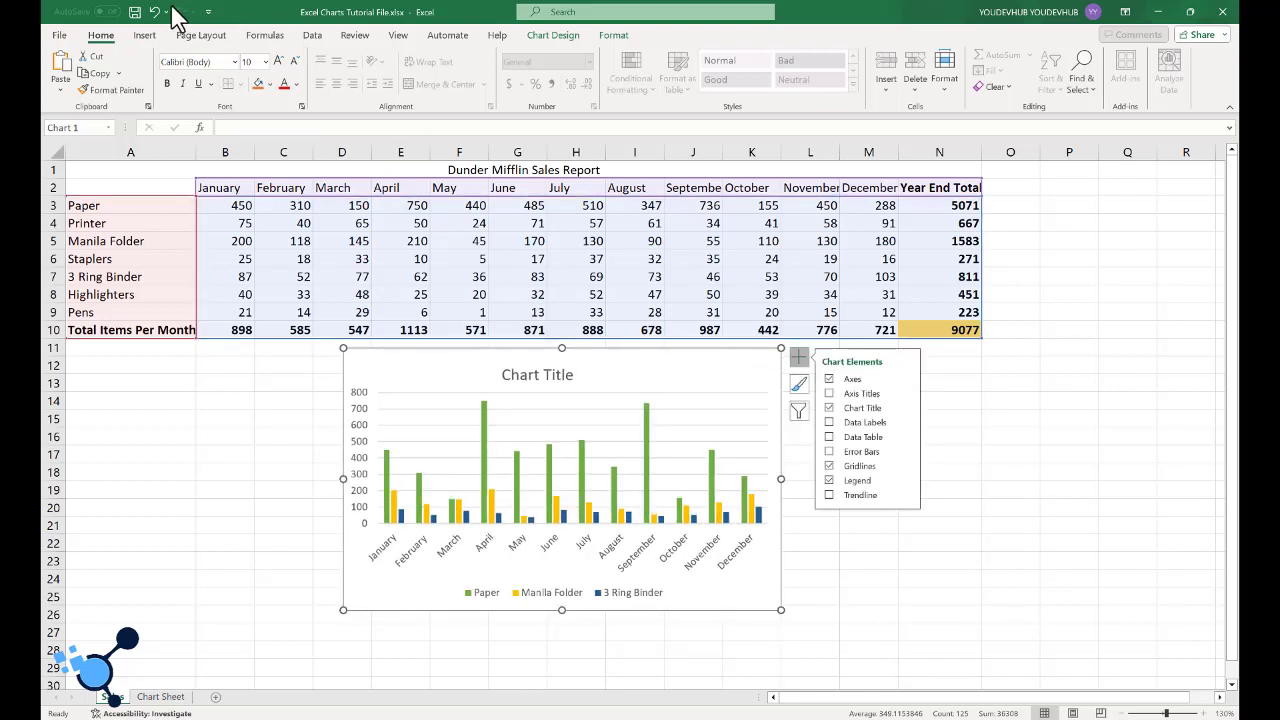
# - Change the chart on the Sales sheet to a 3-D Clustered Column
pyautogui.click(147, 38)
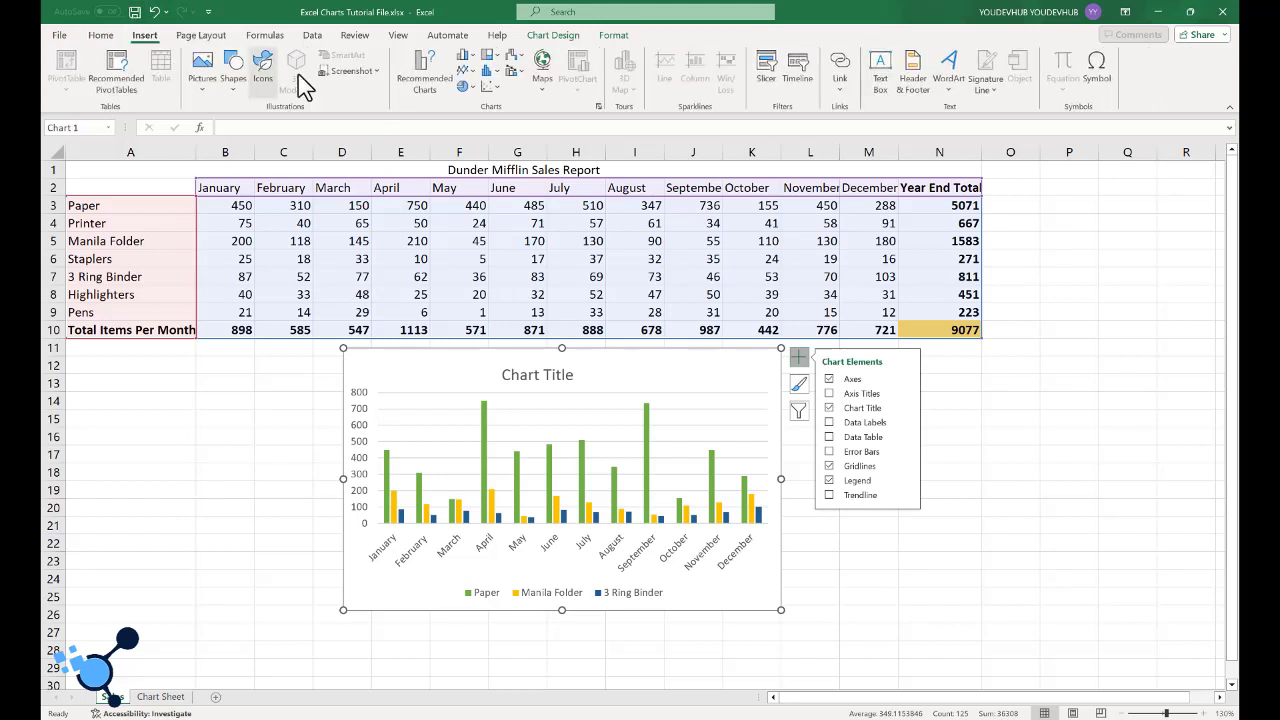
pyautogui.click(560, 376)
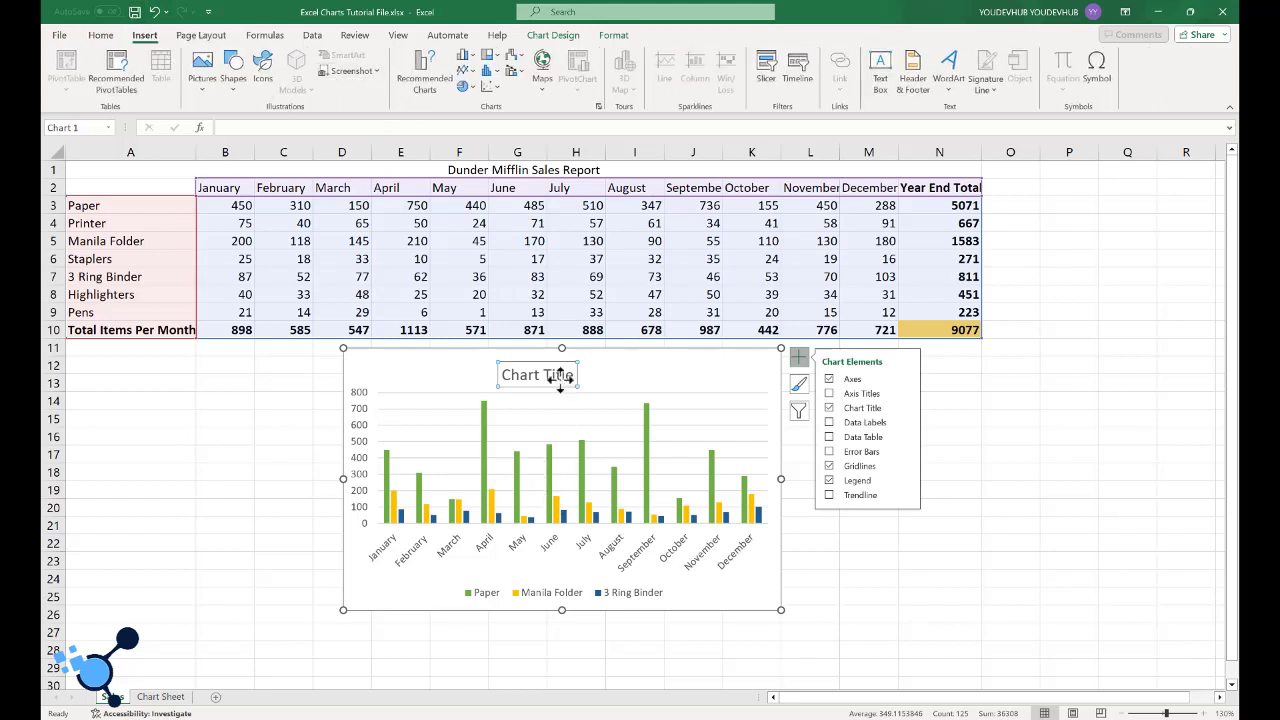
pyautogui.rightClick(560, 376)
pyautogui.click(729, 363)
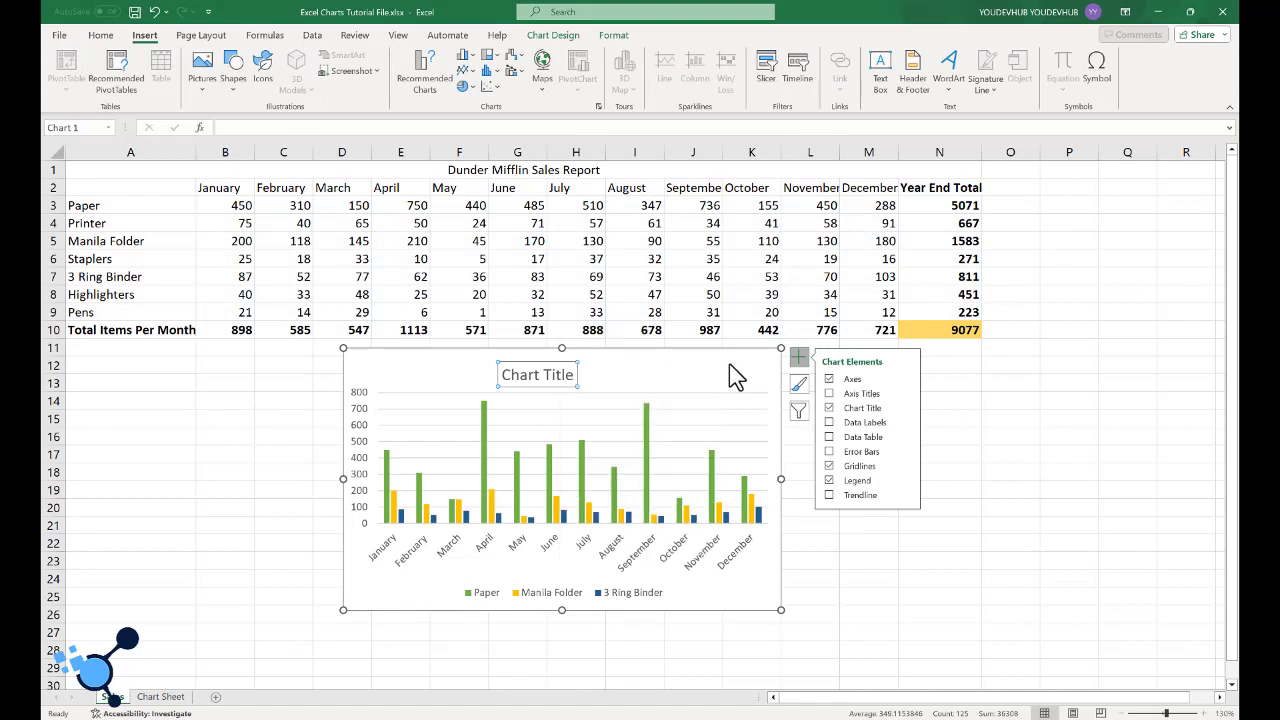
pyautogui.click(662, 372)
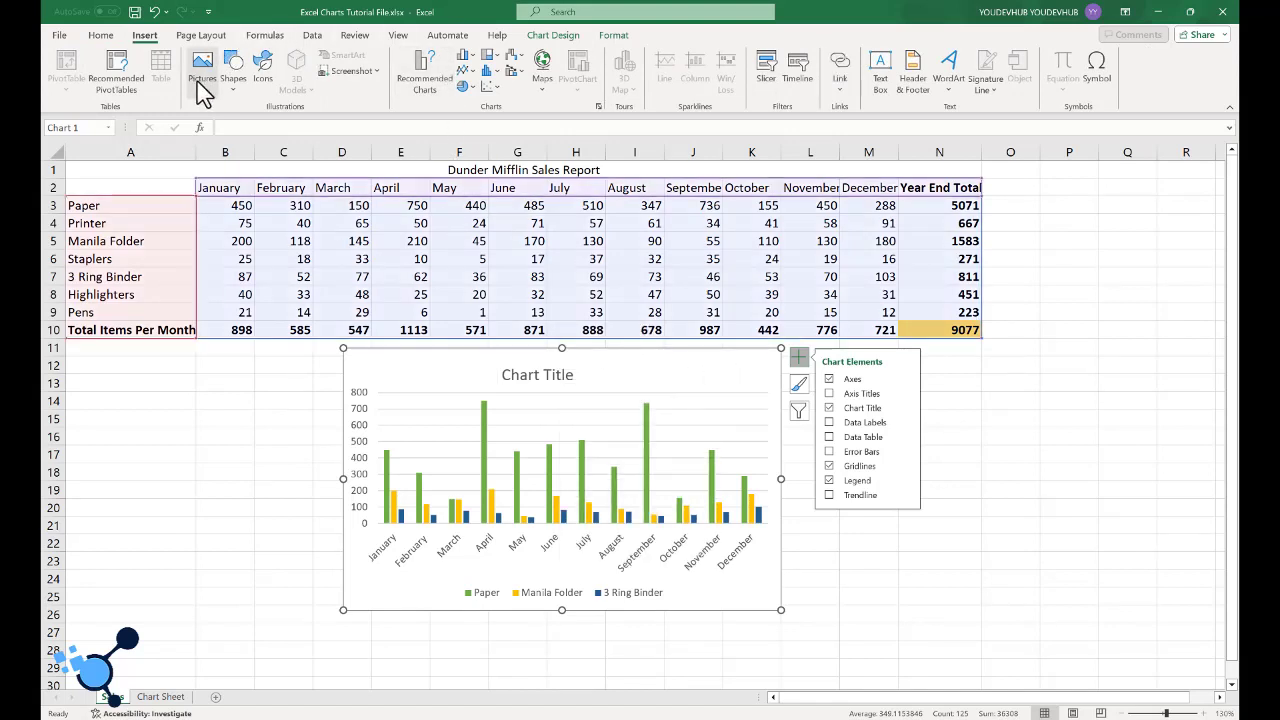
pyautogui.click(470, 64)
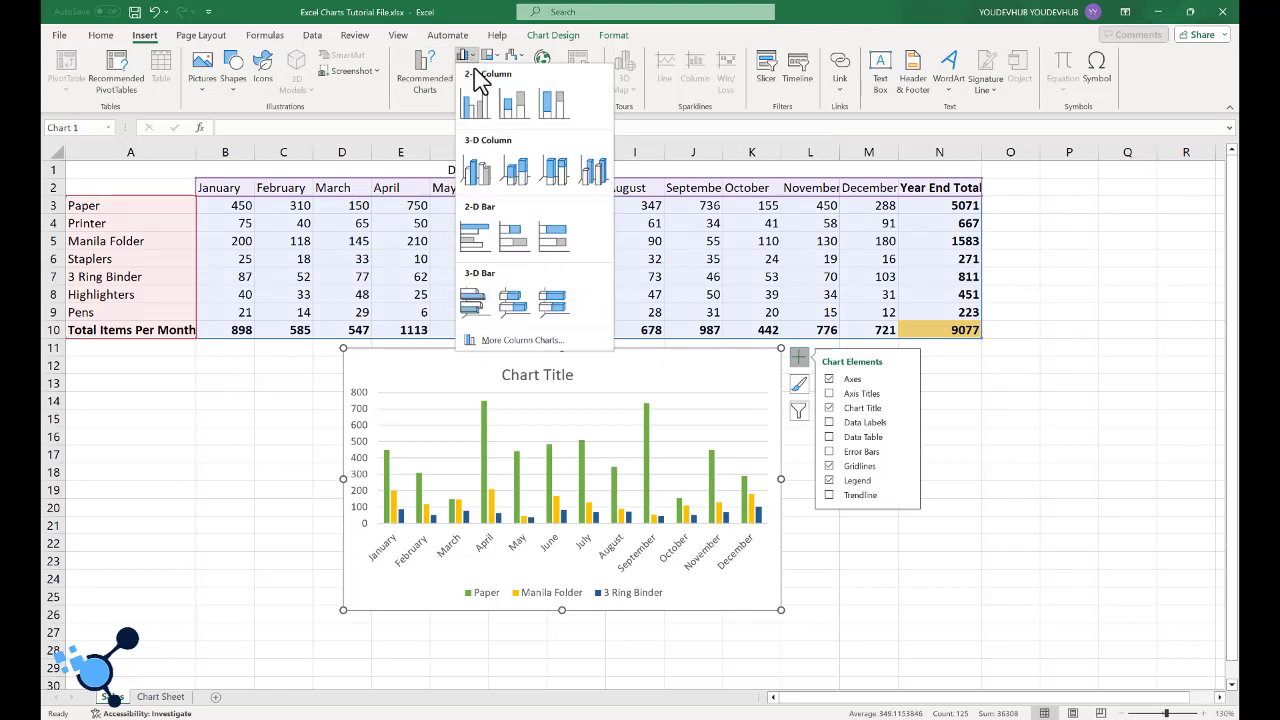
pyautogui.click(486, 174)
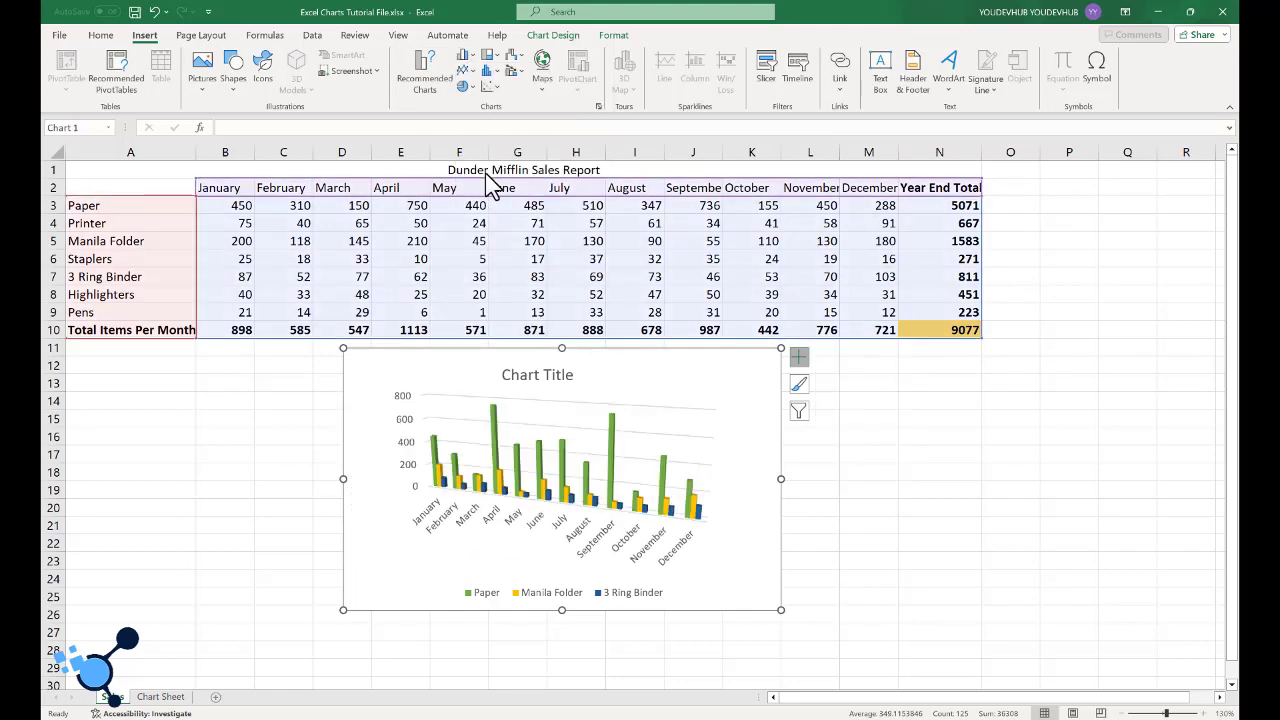
# - Look through the series and category filters and the chart elements available for the 3-D column chart
pyautogui.click(798, 411)
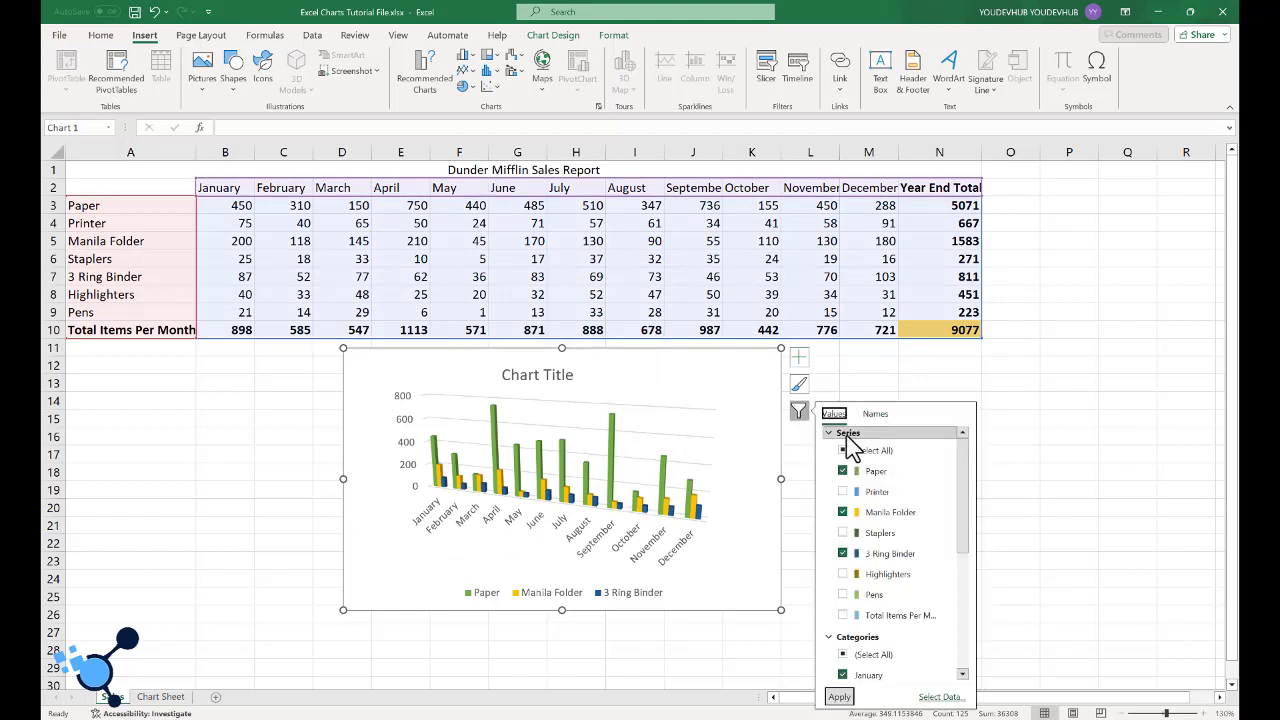
pyautogui.scroll(-3, 851, 452)
pyautogui.scroll(3, 845, 450)
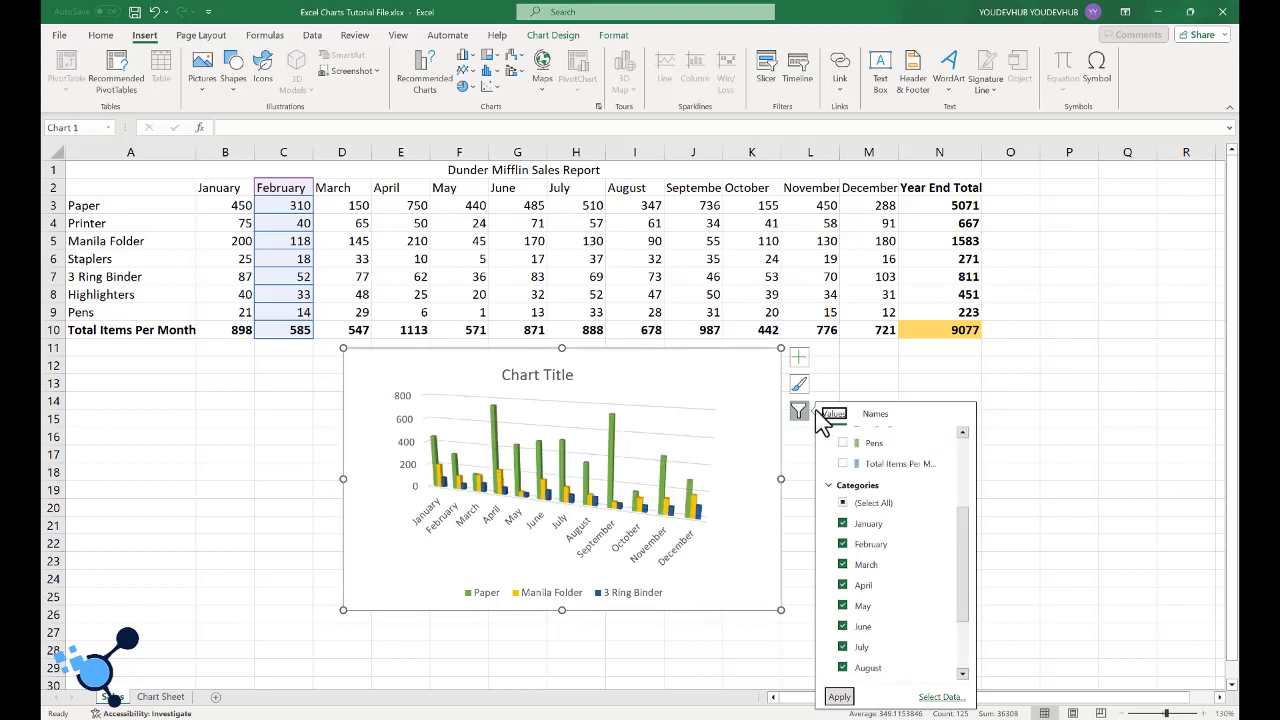
pyautogui.click(799, 360)
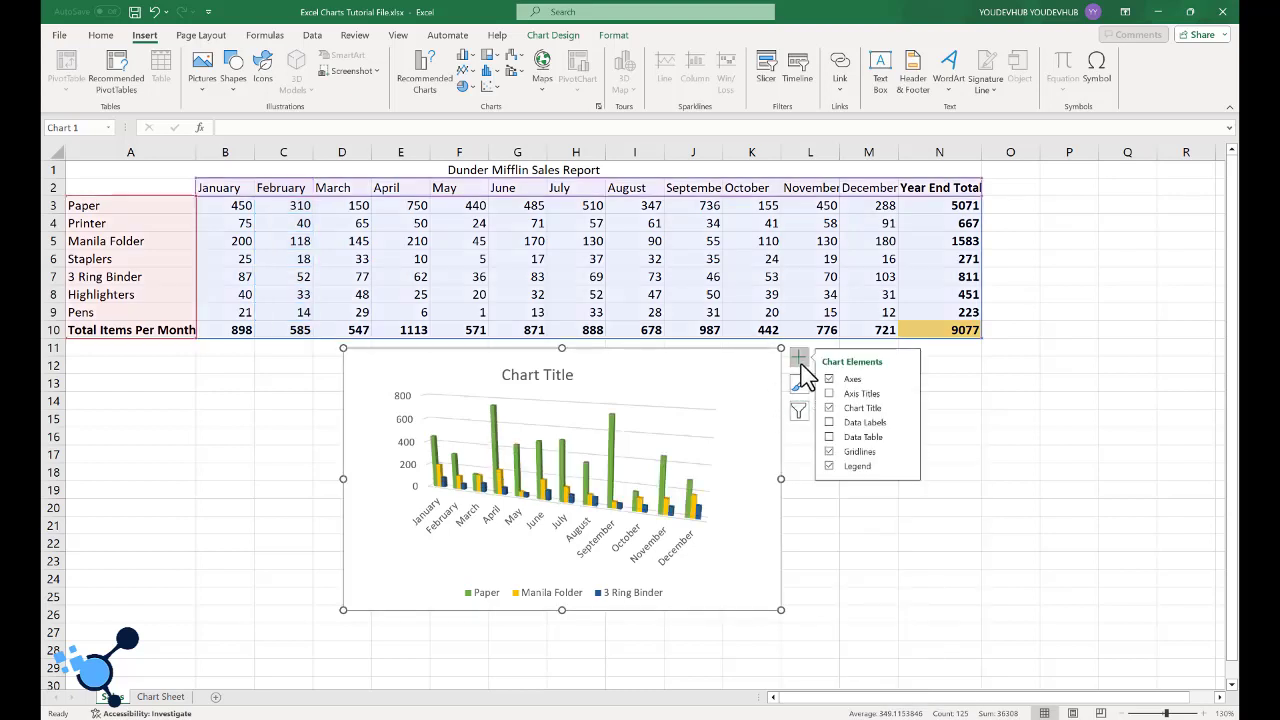
pyautogui.click(800, 362)
pyautogui.click(800, 362)
pyautogui.click(800, 364)
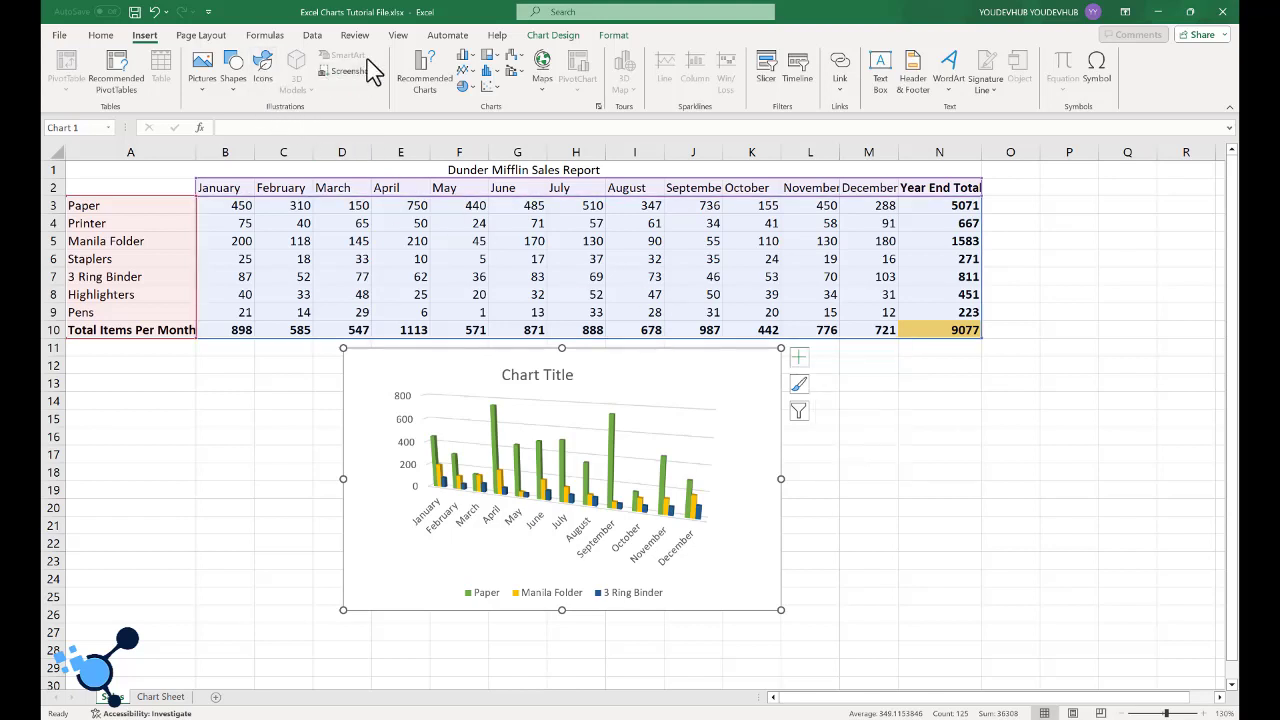
# - Change the chart on the Sales sheet to a Line chart with the months along the horizontal axis
pyautogui.click(447, 88)
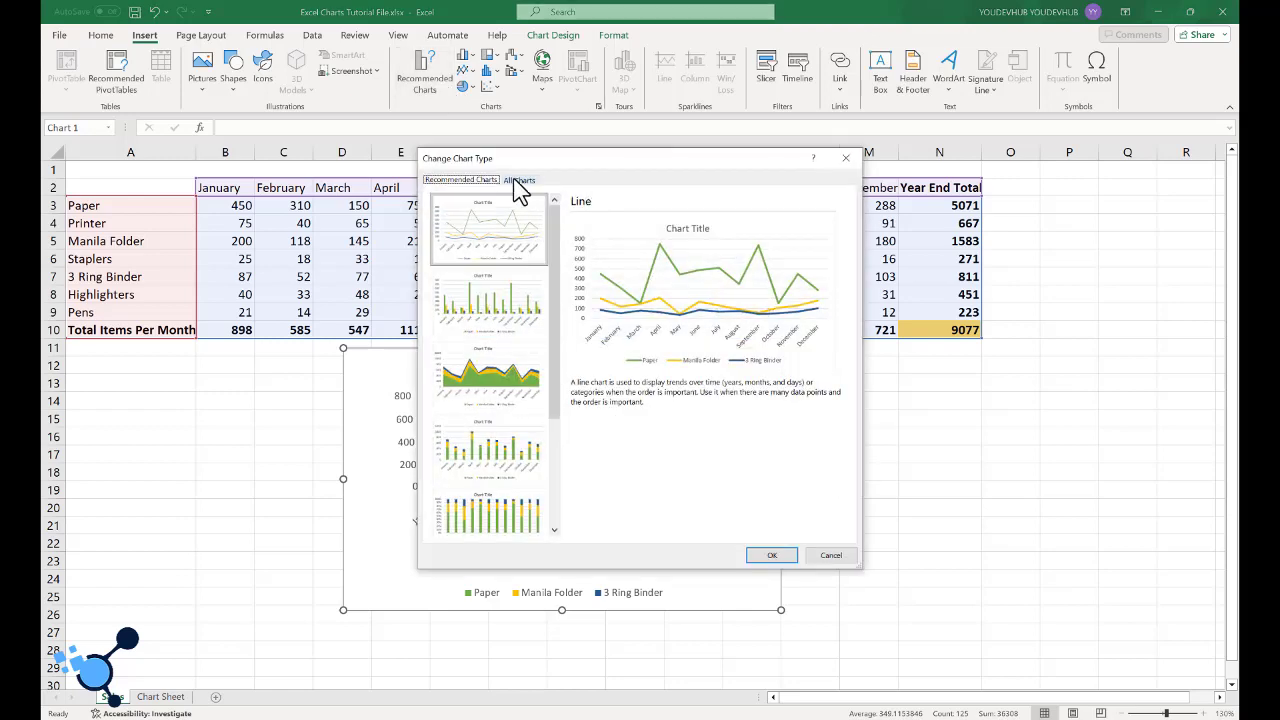
pyautogui.click(515, 182)
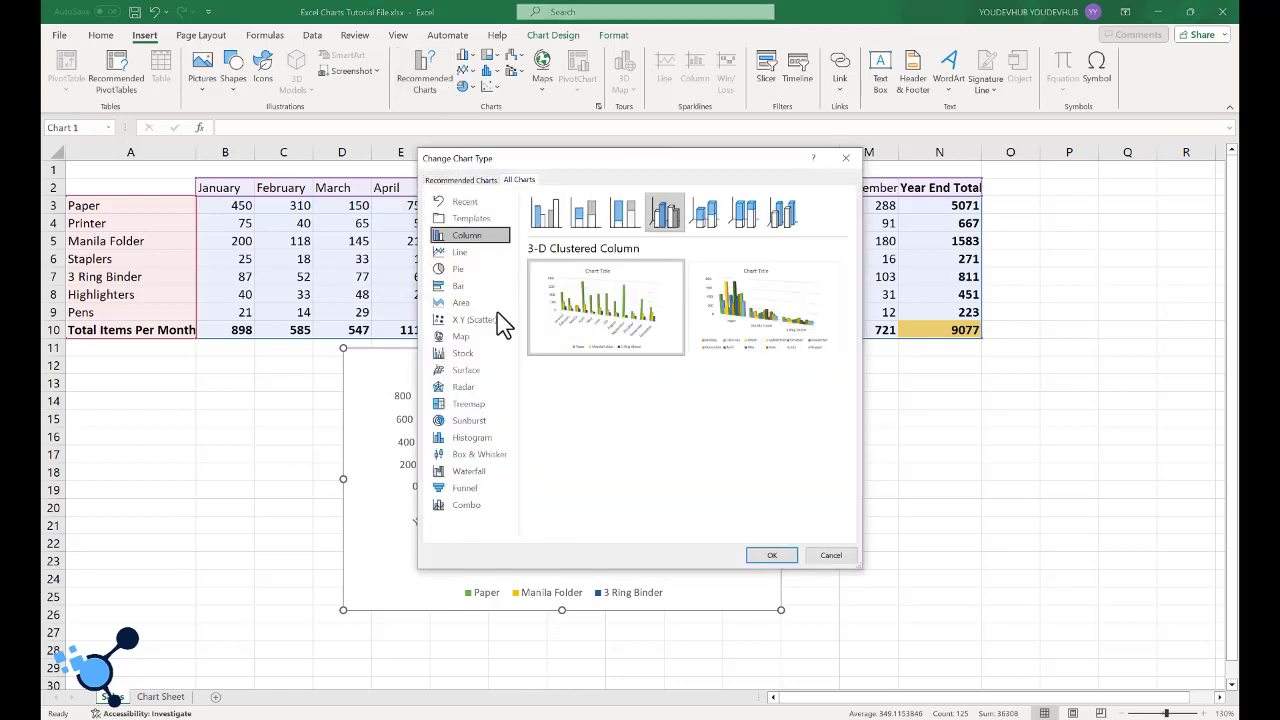
pyautogui.click(450, 253)
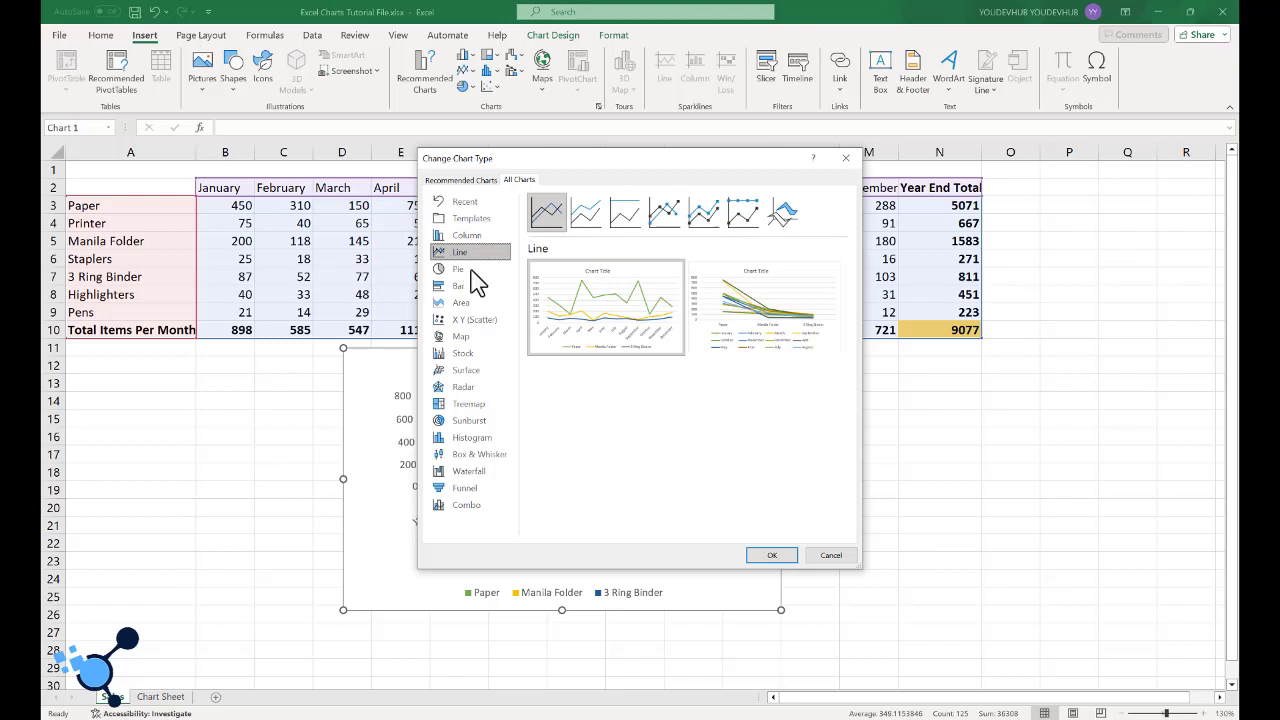
pyautogui.moveTo(630, 325)
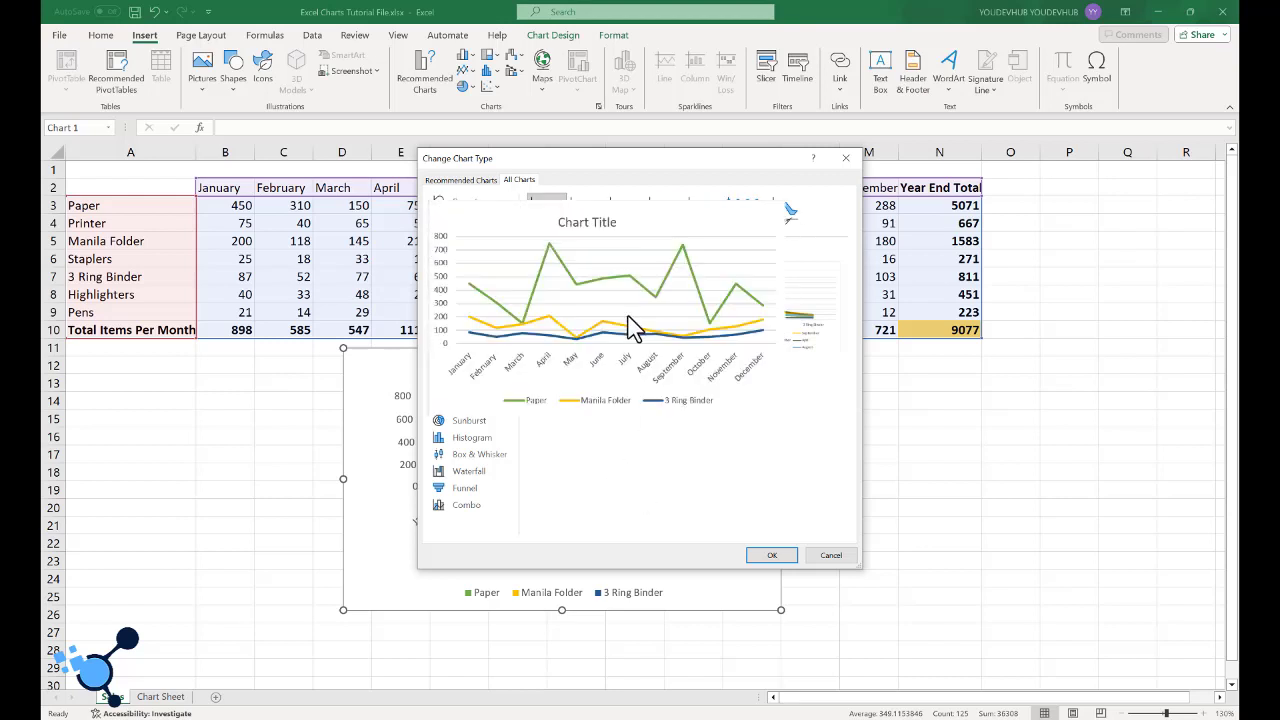
pyautogui.moveTo(762, 322)
pyautogui.moveTo(576, 330)
pyautogui.click(770, 556)
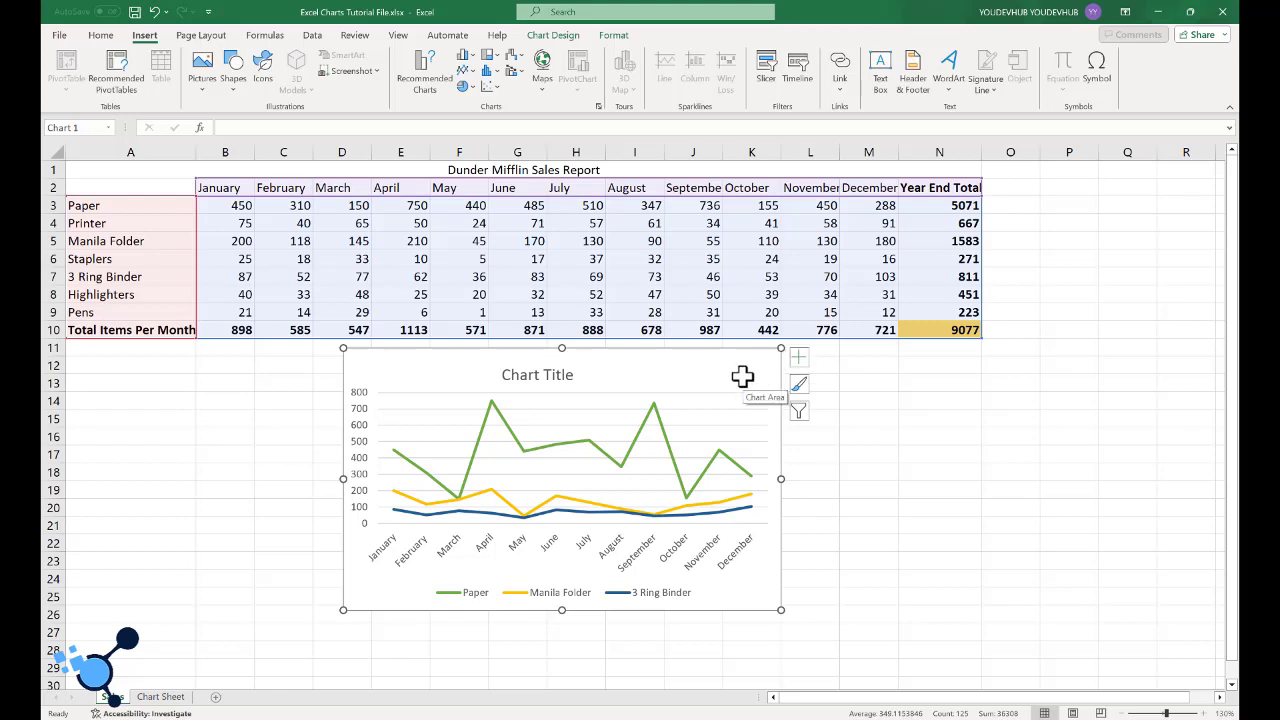
# - Copy the line chart onto the Chart Sheet and place it beside the column chart, starting around column K near row 2
pyautogui.click(160, 696)
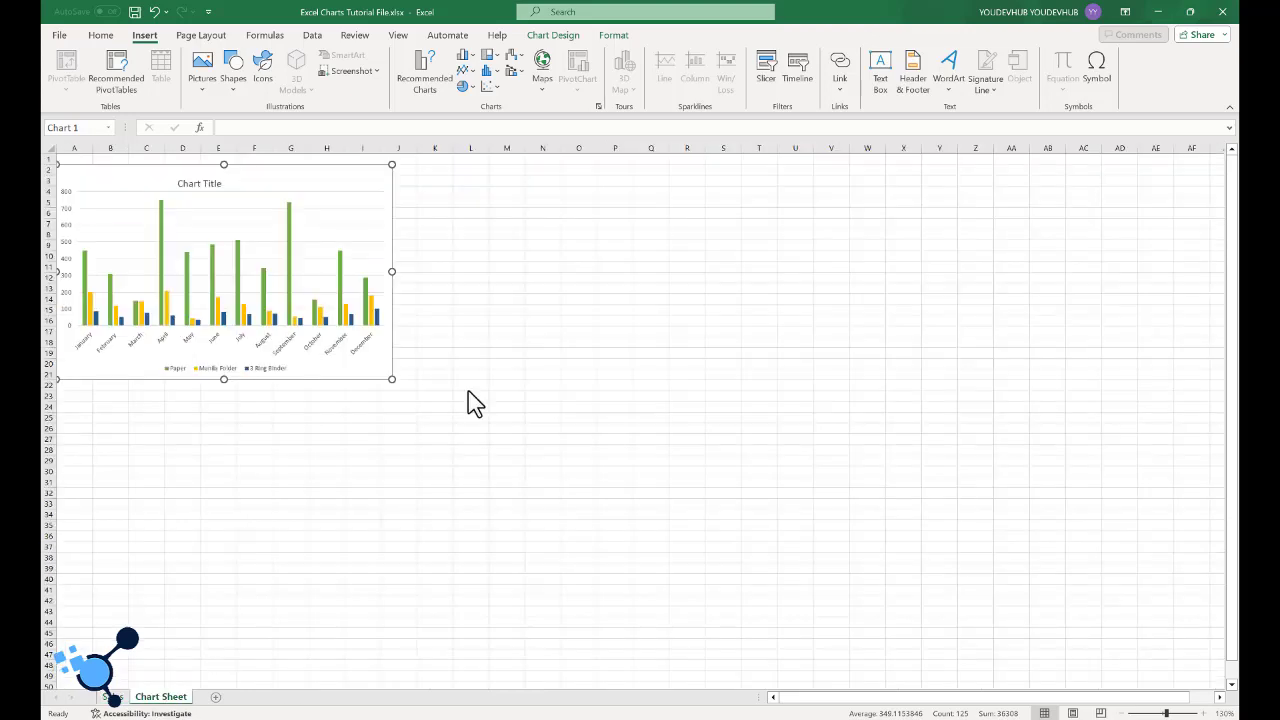
pyautogui.hotkey('ctrl', 'v')
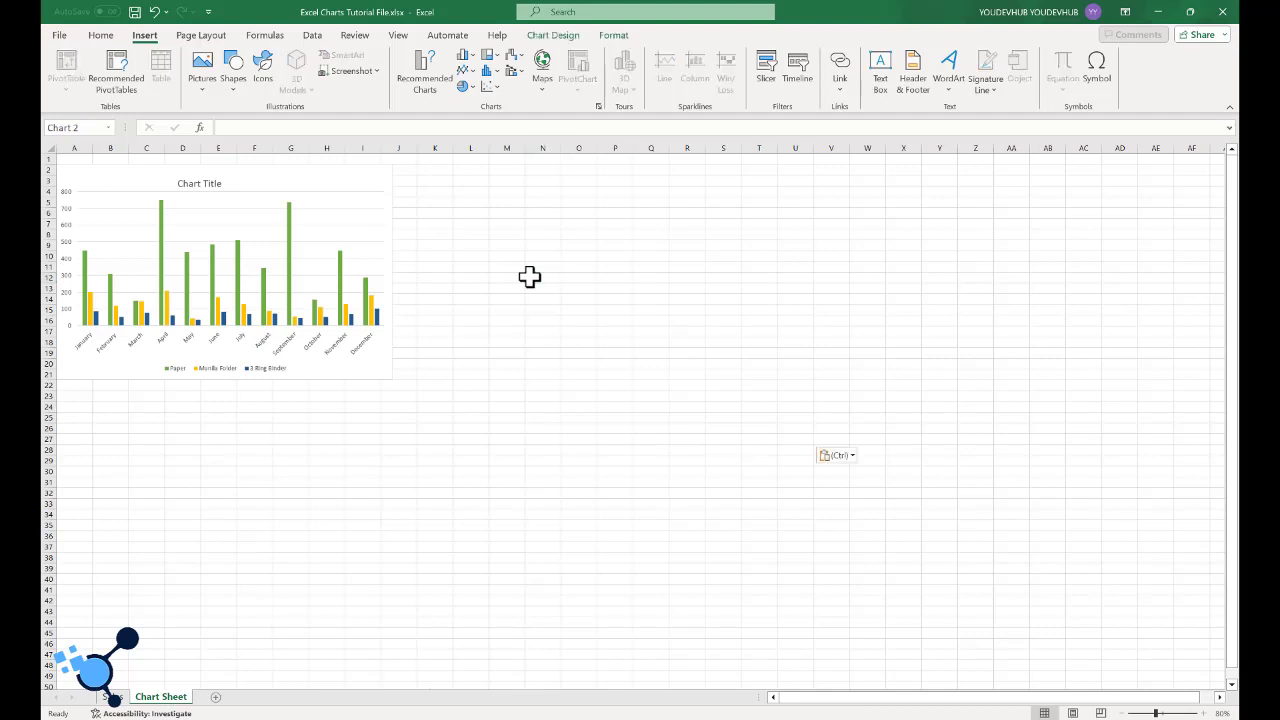
pyautogui.moveTo(688, 280); pyautogui.dragTo(580, 177)
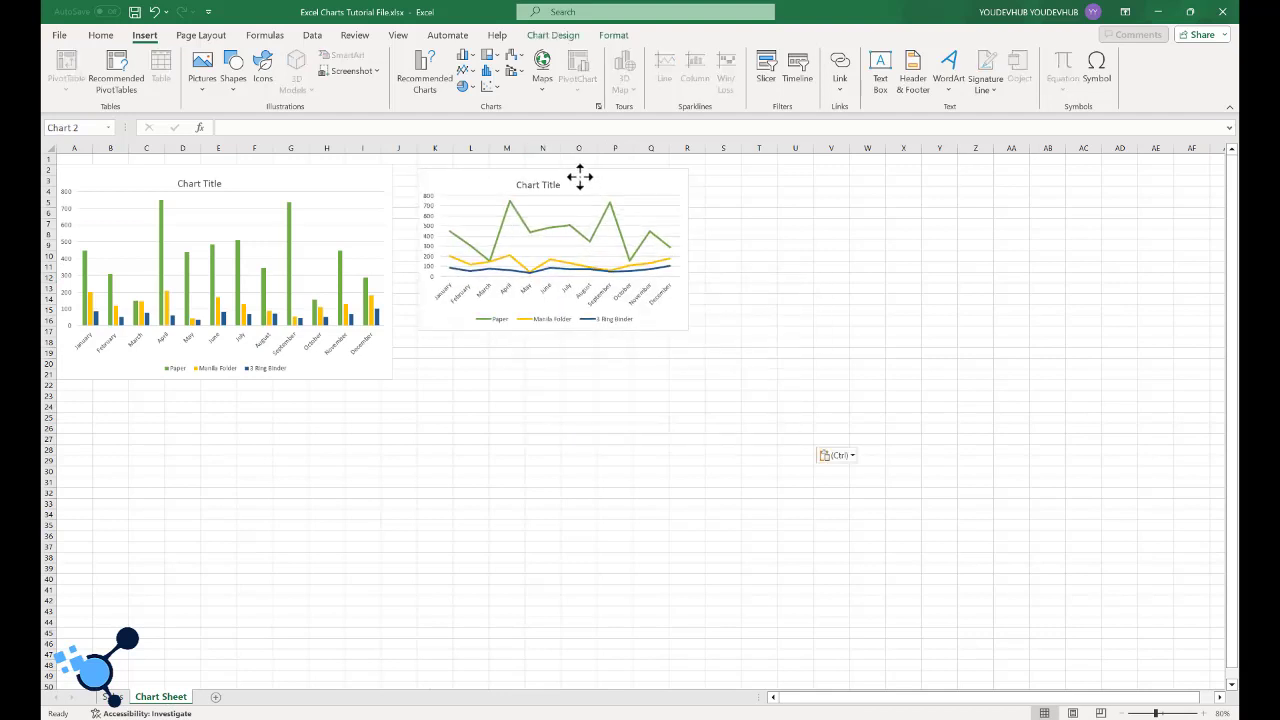
# - Enlarge the line chart on the Chart Sheet to extend to about column S, row 21, and return to the Sales sheet
pyautogui.moveTo(688, 330); pyautogui.dragTo(737, 379)
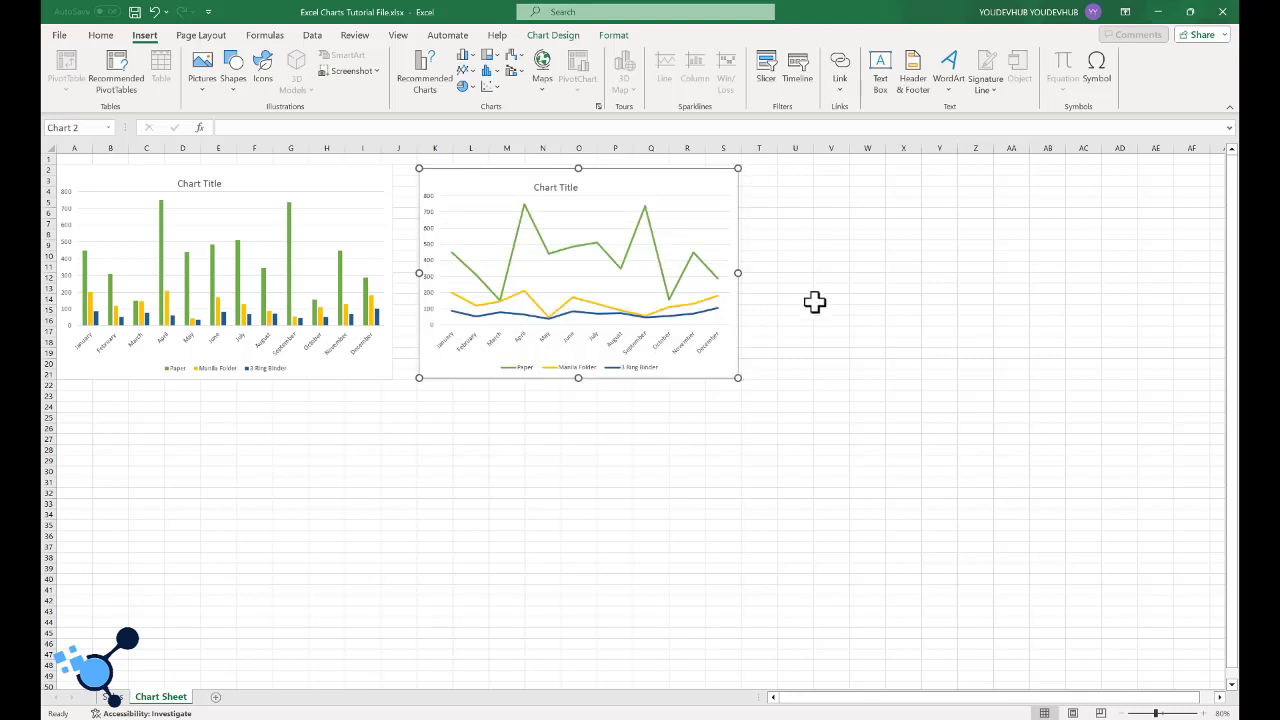
pyautogui.click(816, 301)
pyautogui.click(590, 262)
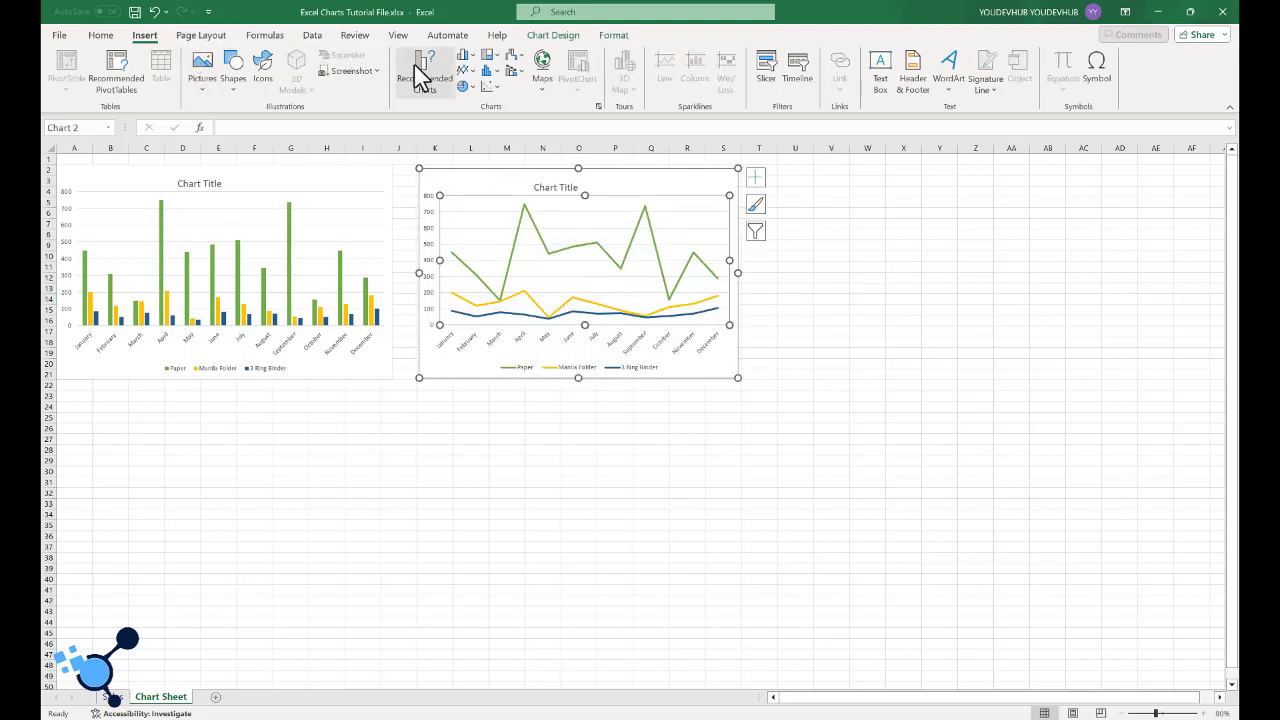
pyautogui.click(113, 697)
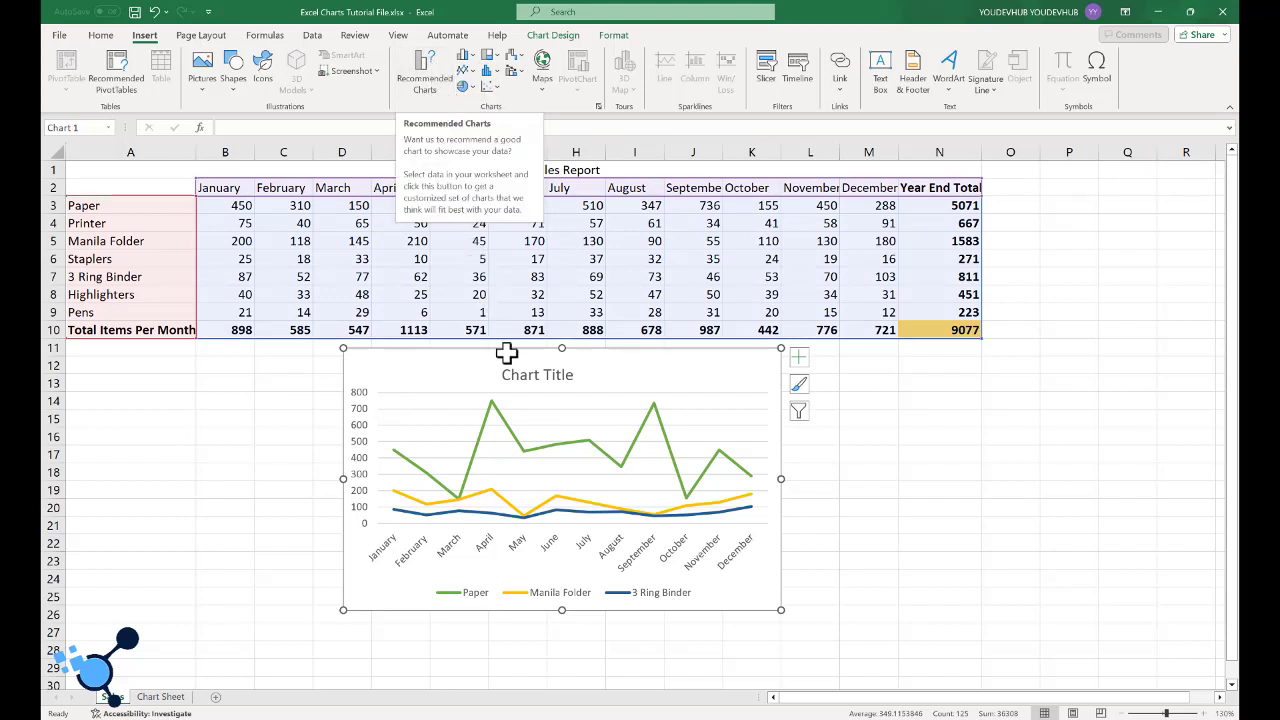
pyautogui.rightClick(713, 377)
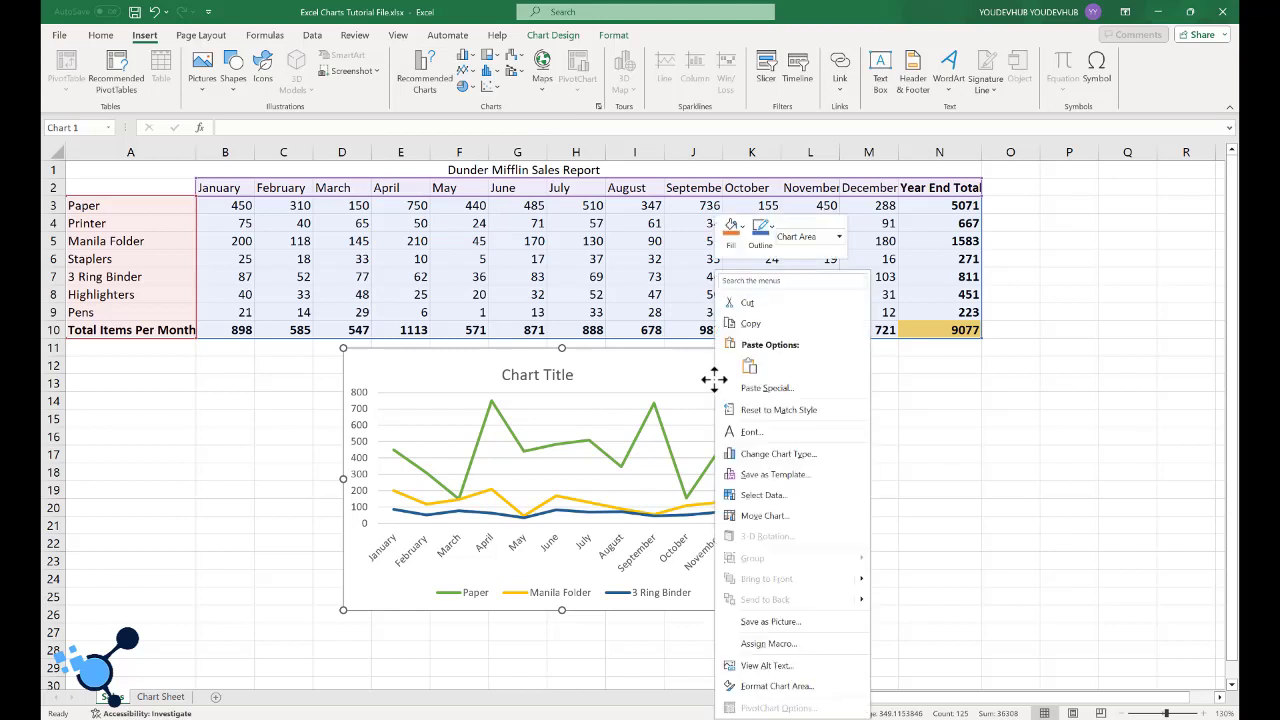
pyautogui.click(774, 470)
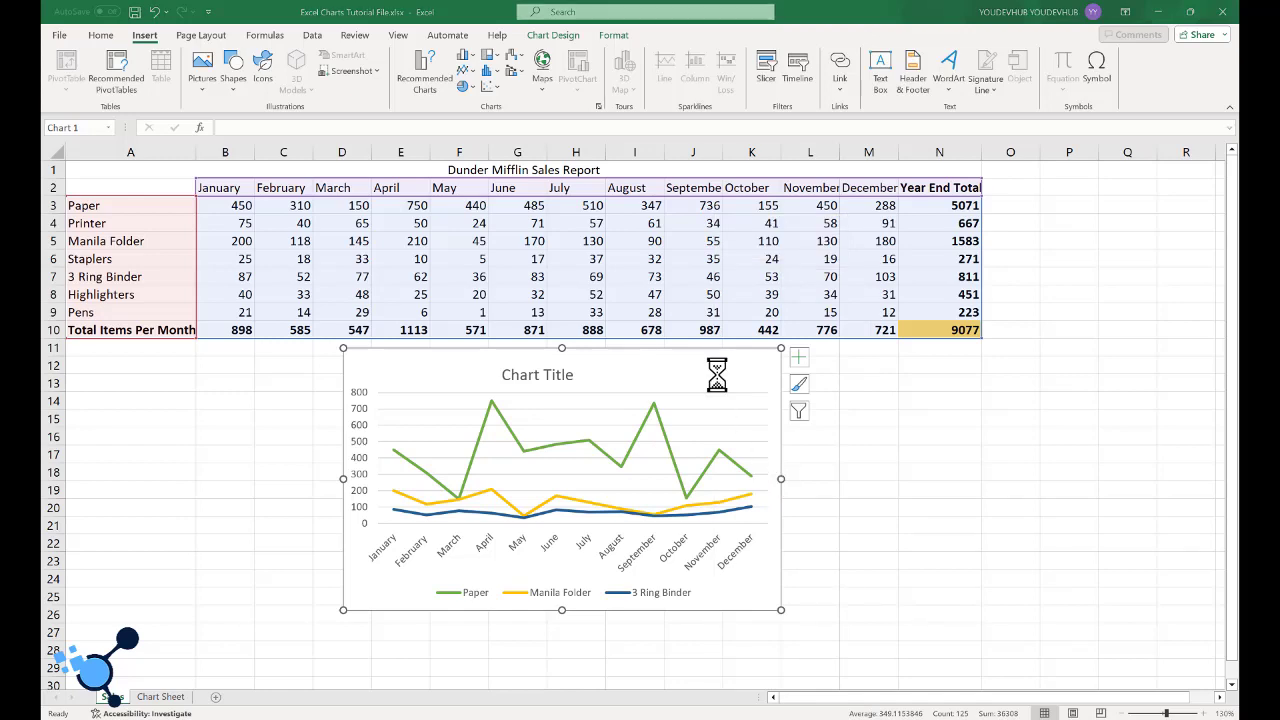
pyautogui.click(553, 356)
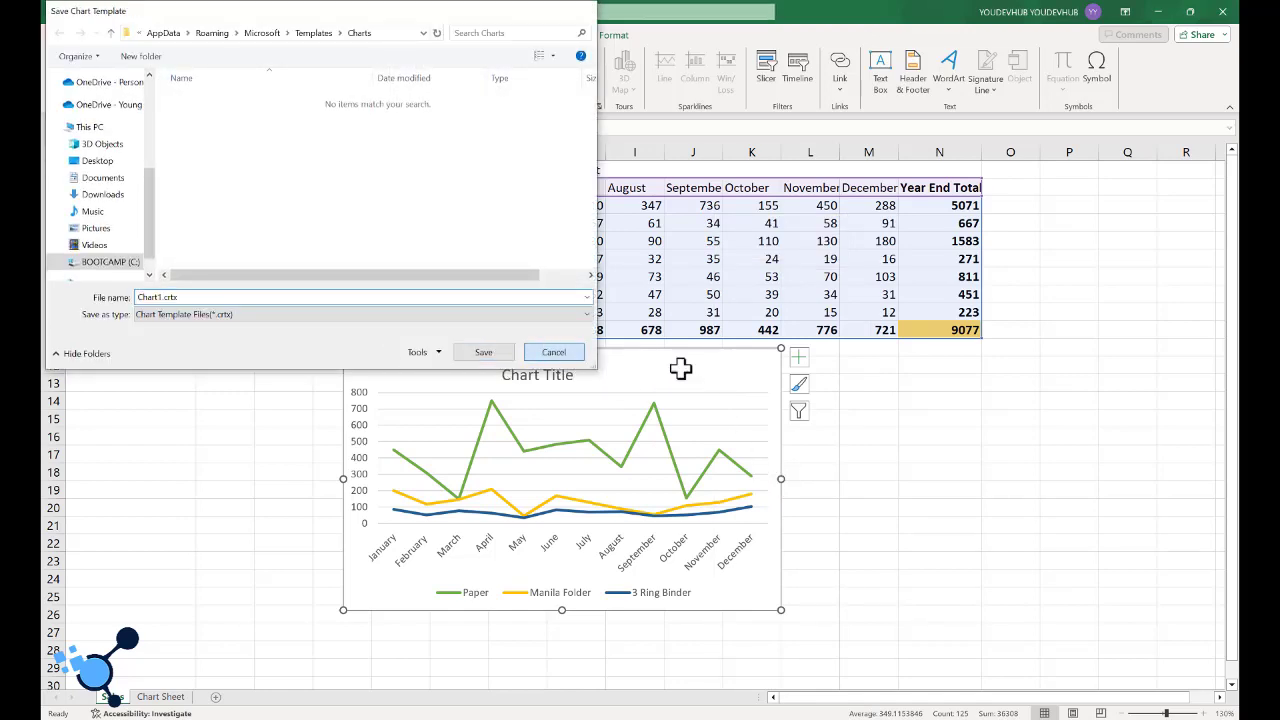
# - Change the line chart on the Sales sheet to a Pie chart
pyautogui.rightClick(685, 368)
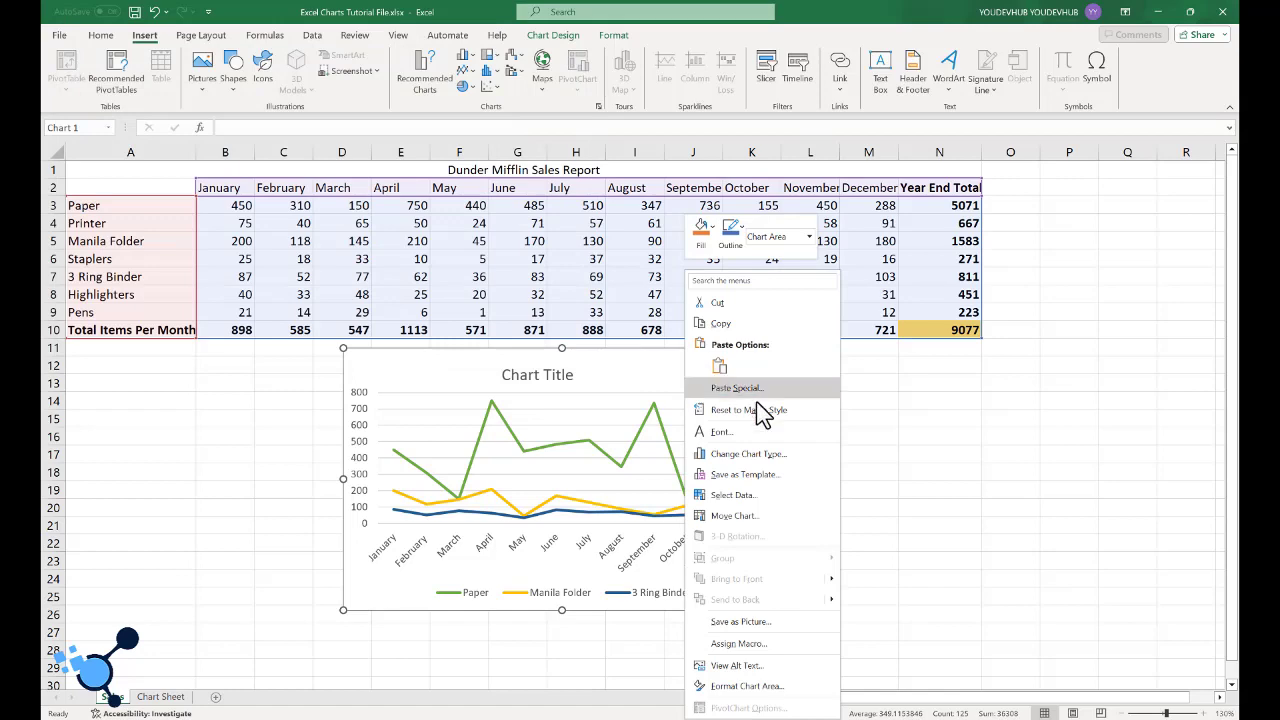
pyautogui.click(766, 466)
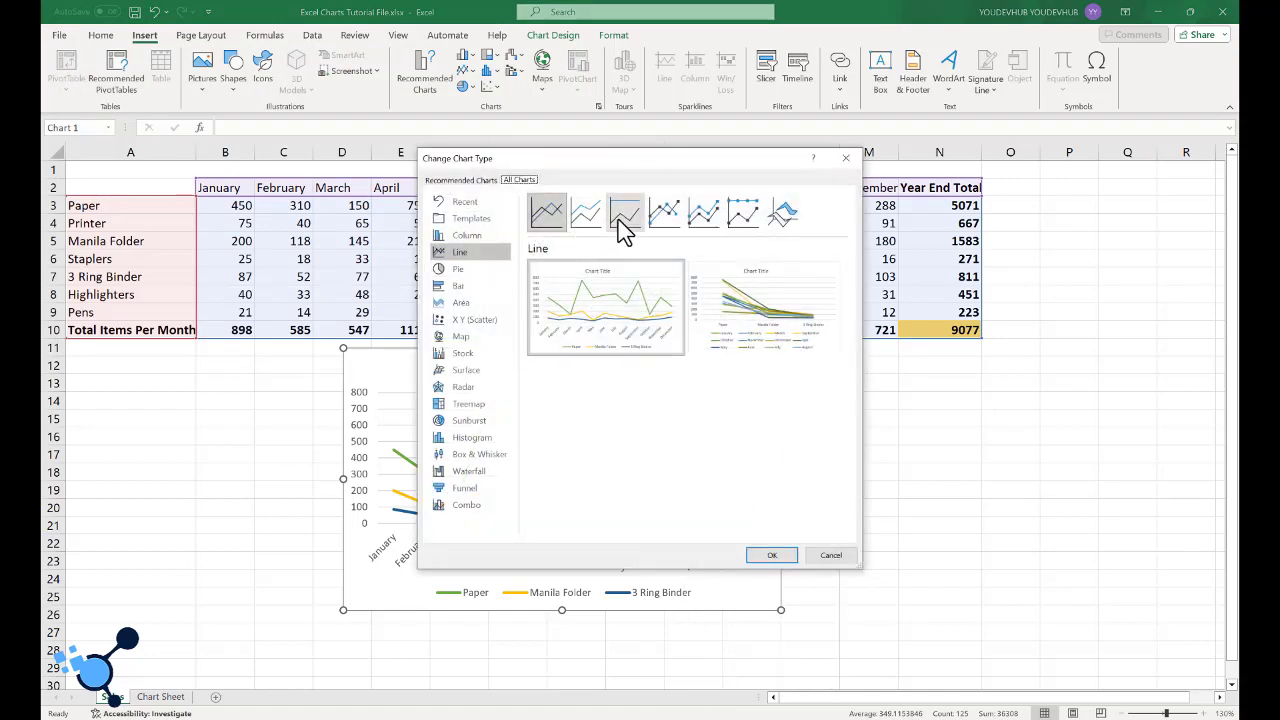
pyautogui.click(460, 270)
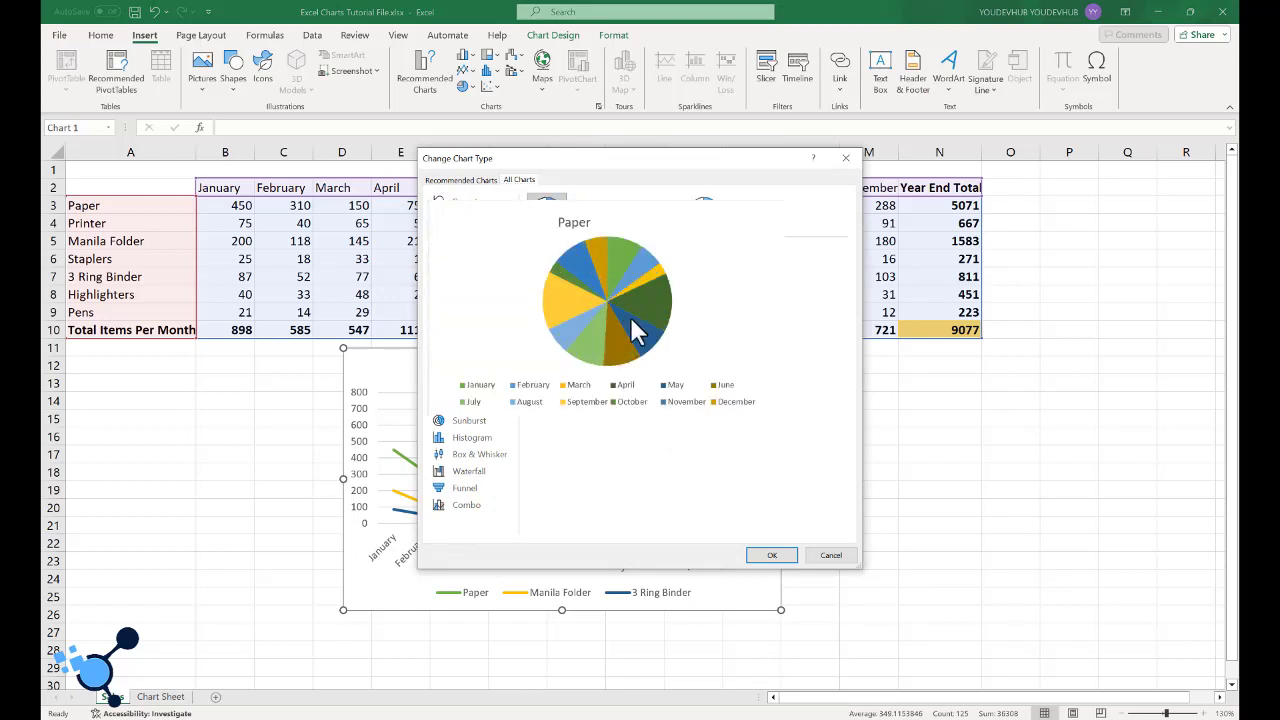
pyautogui.click(766, 558)
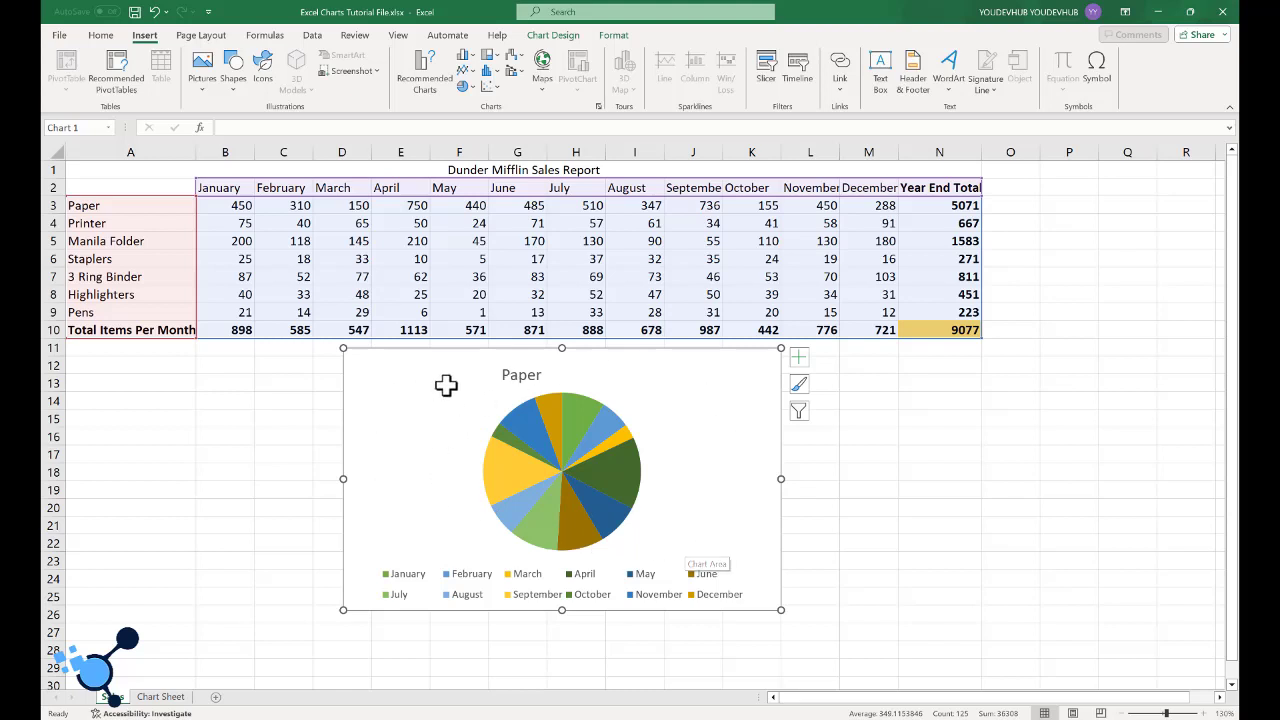
# - Change the chart on the Sales sheet to a Clustered Bar chart with the months along the vertical axis
pyautogui.moveTo(624, 424)
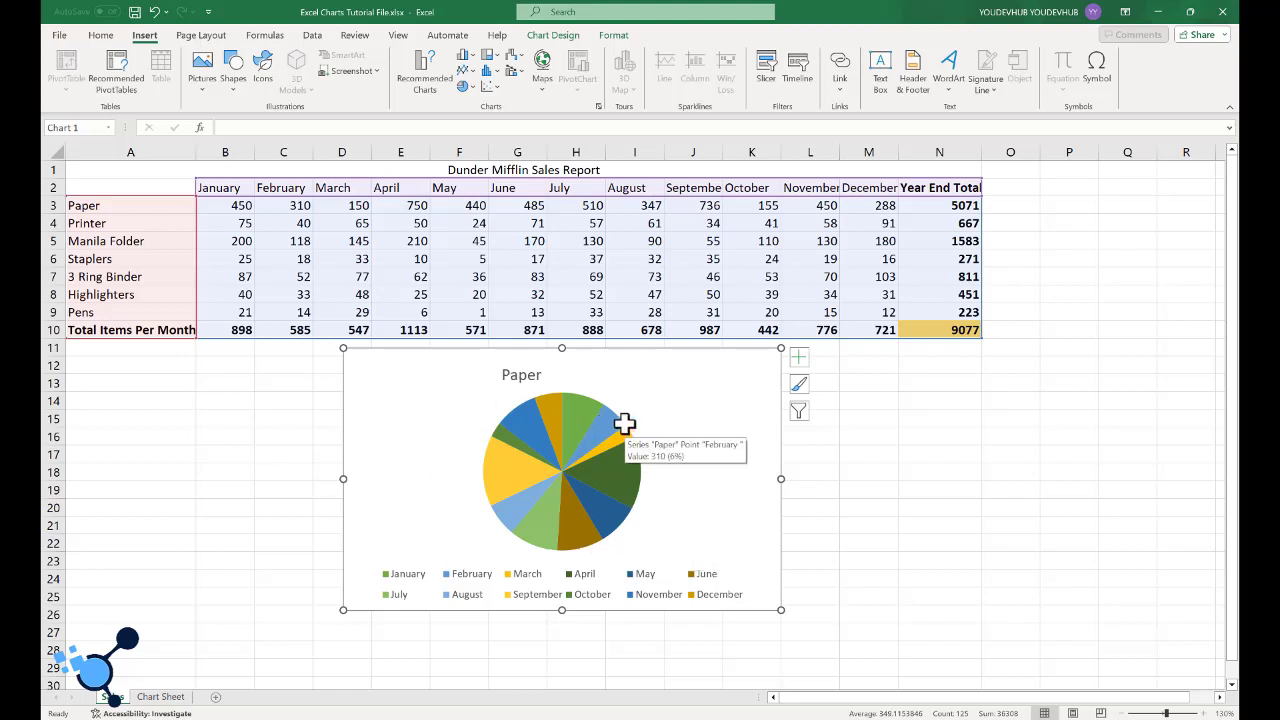
pyautogui.rightClick(626, 422)
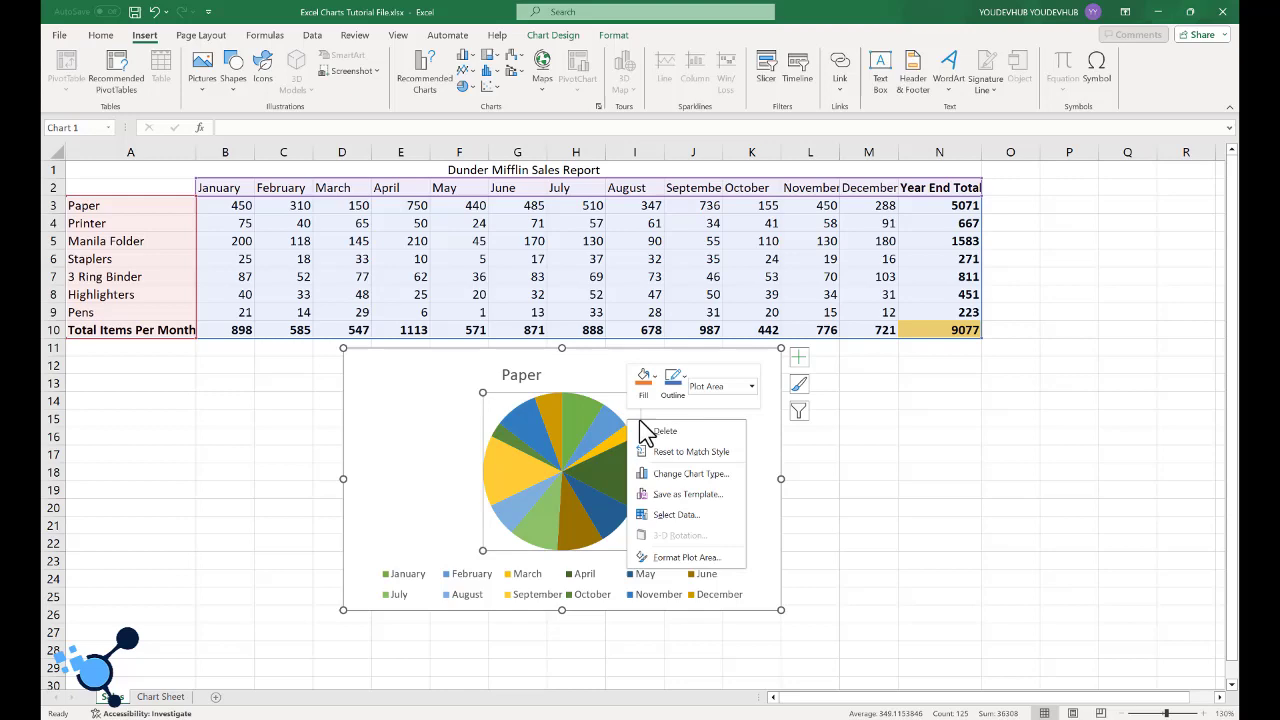
pyautogui.click(683, 475)
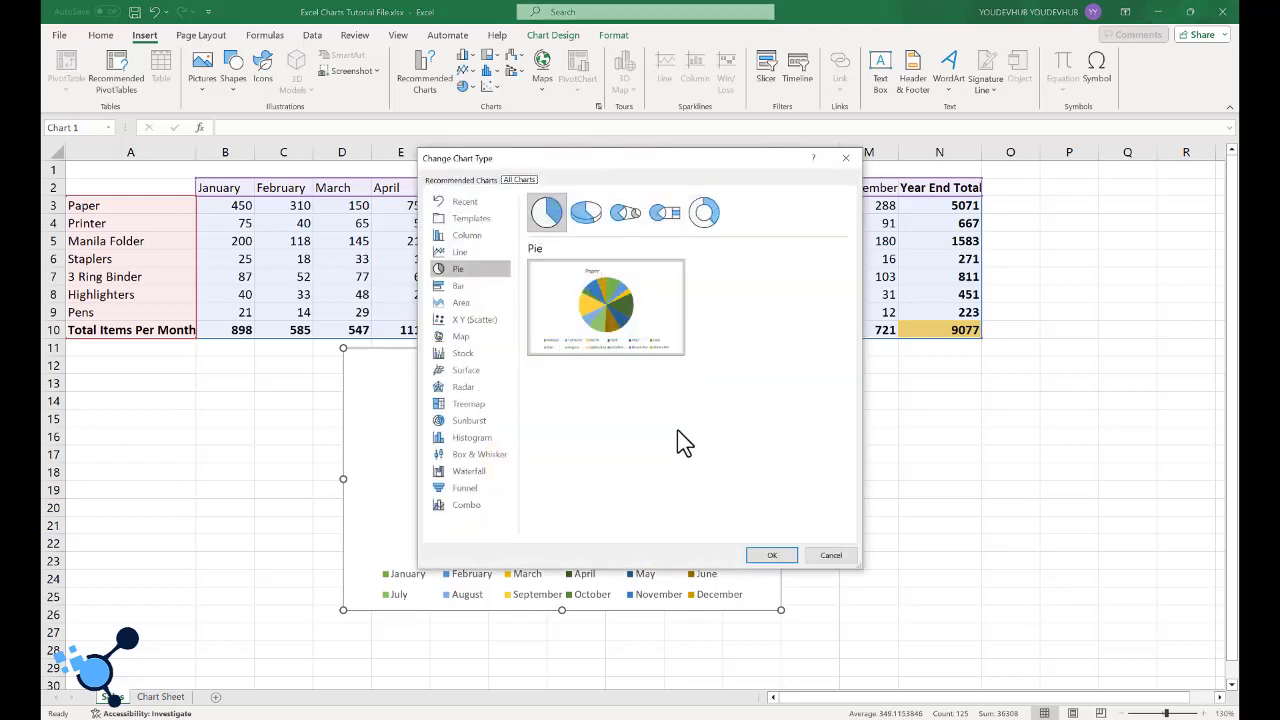
pyautogui.click(465, 287)
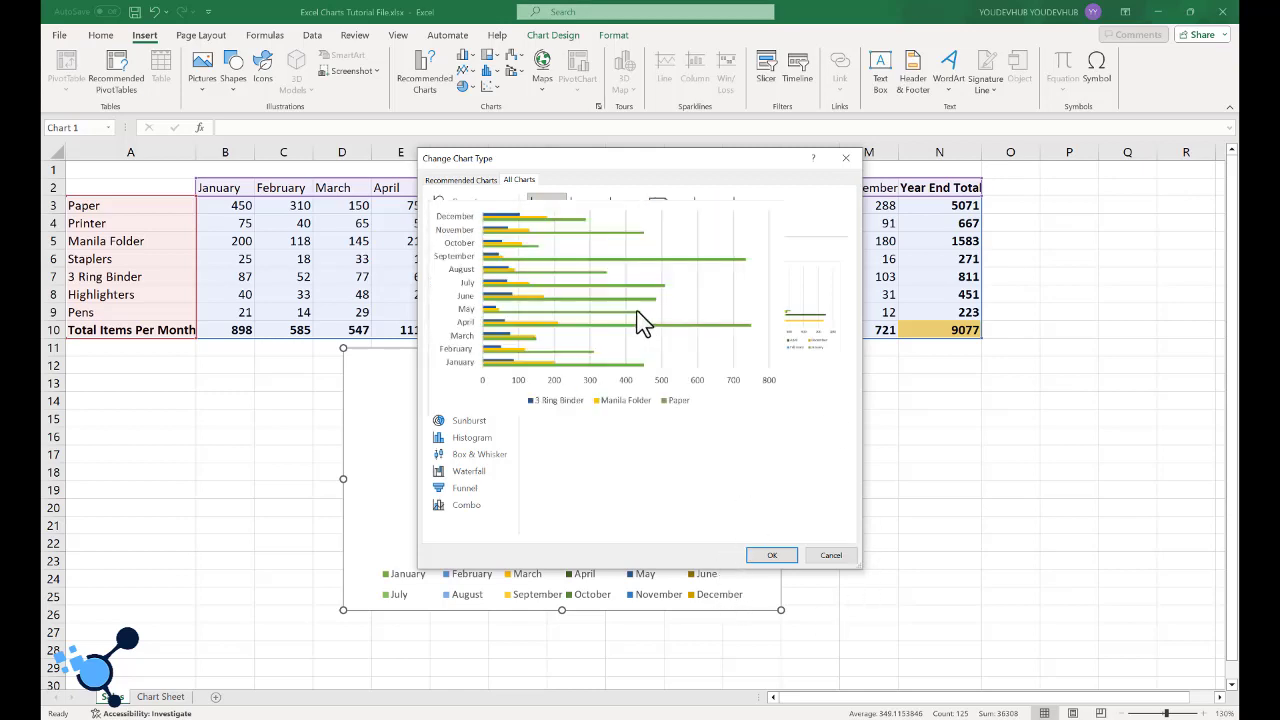
pyautogui.click(766, 556)
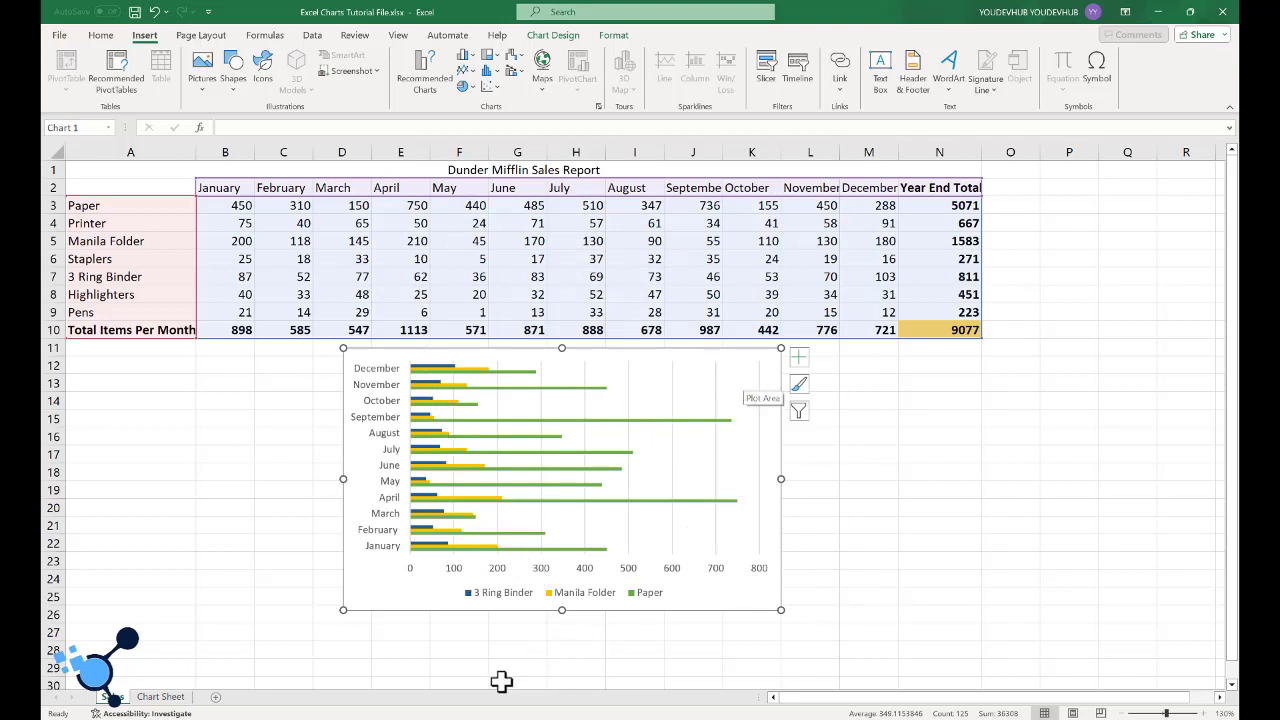
# - Copy the bar chart onto the Chart Sheet, fit it below the column chart across about A23 to J43, and return to the Sales sheet
pyautogui.click(160, 696)
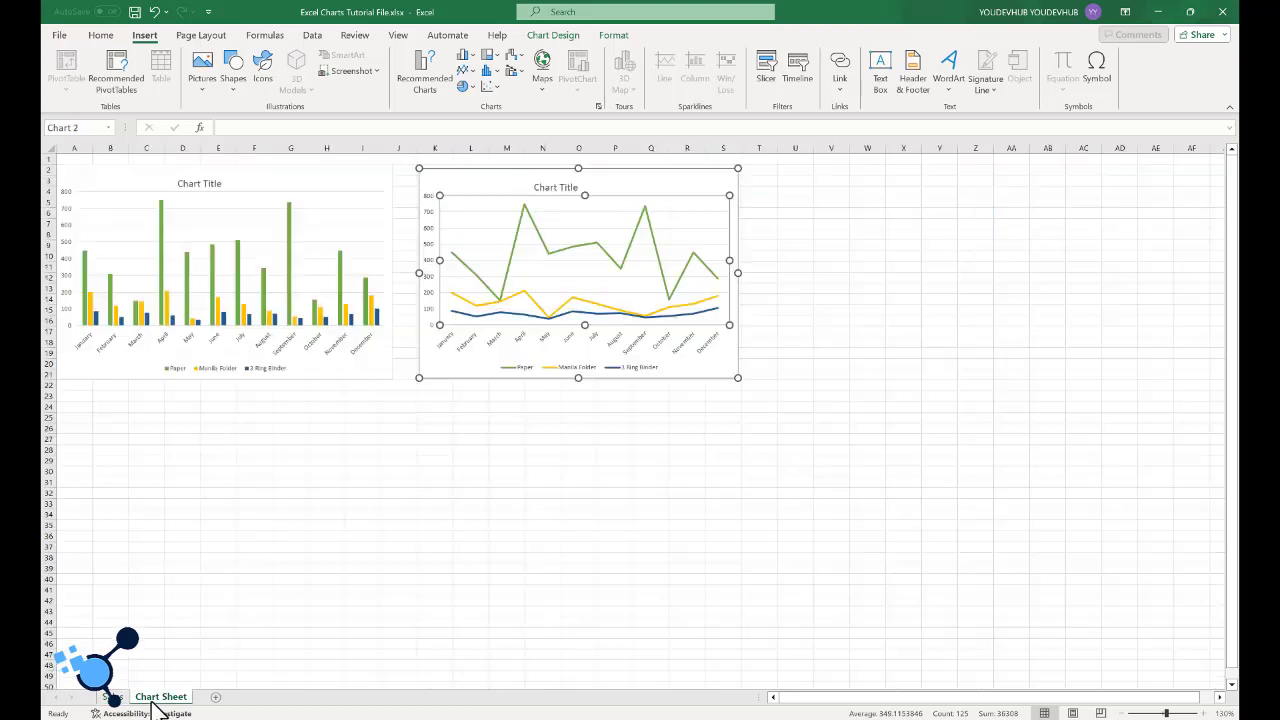
pyautogui.click(154, 523)
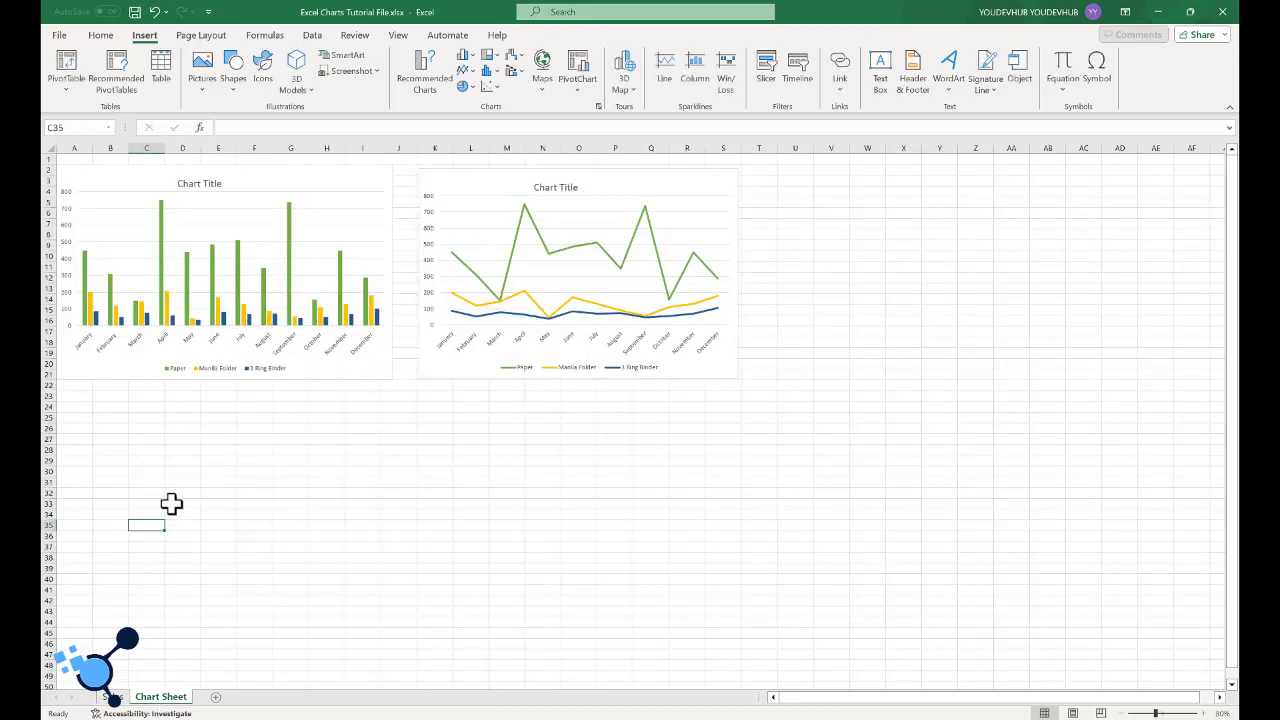
pyautogui.hotkey('ctrl', 'v')
pyautogui.click(277, 545)
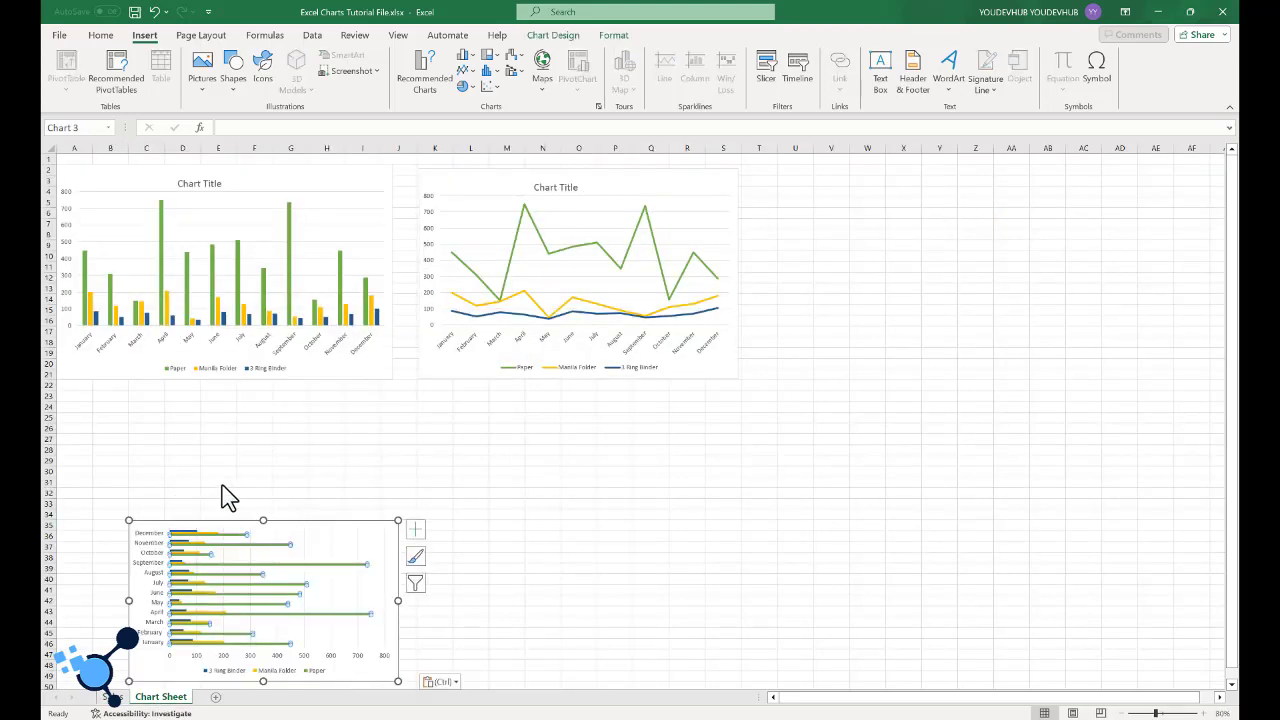
pyautogui.click(332, 531)
pyautogui.click(300, 520)
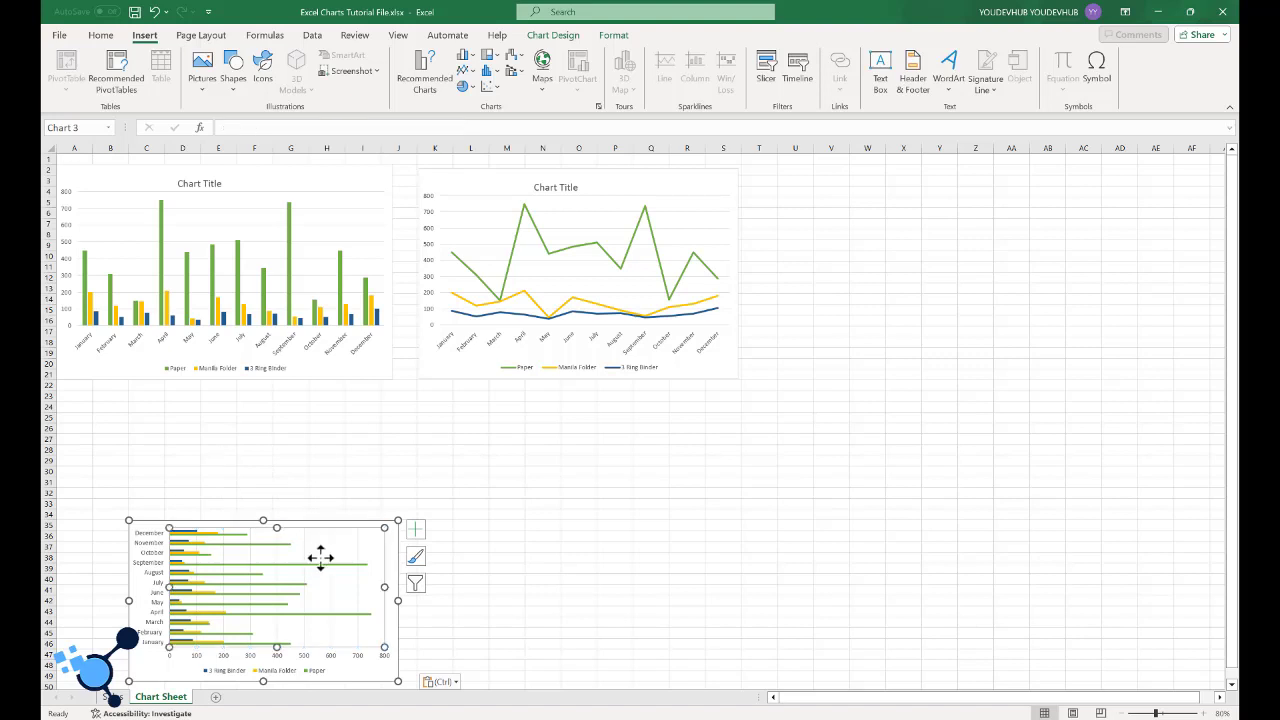
pyautogui.moveTo(379, 675); pyautogui.dragTo(397, 617)
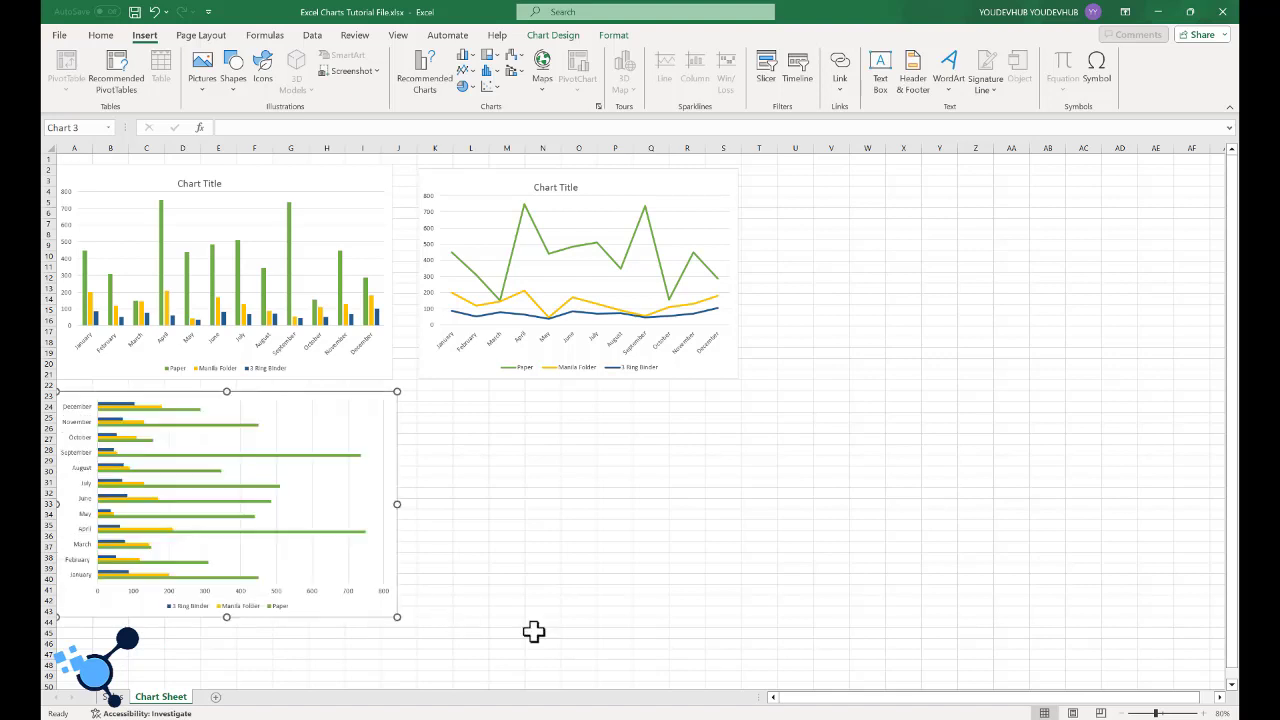
pyautogui.click(112, 697)
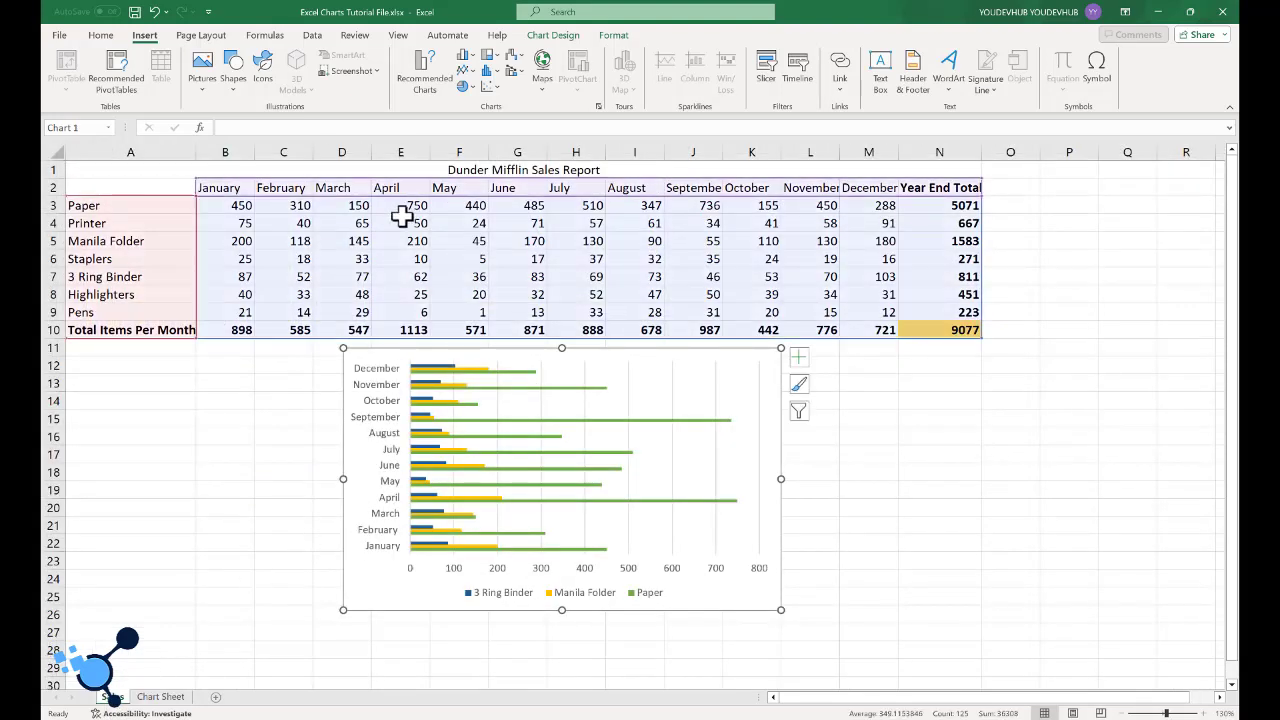
# - Change the bar chart on the Sales sheet to a 3-D Surface chart
pyautogui.rightClick(730, 345)
pyautogui.rightClick(730, 385)
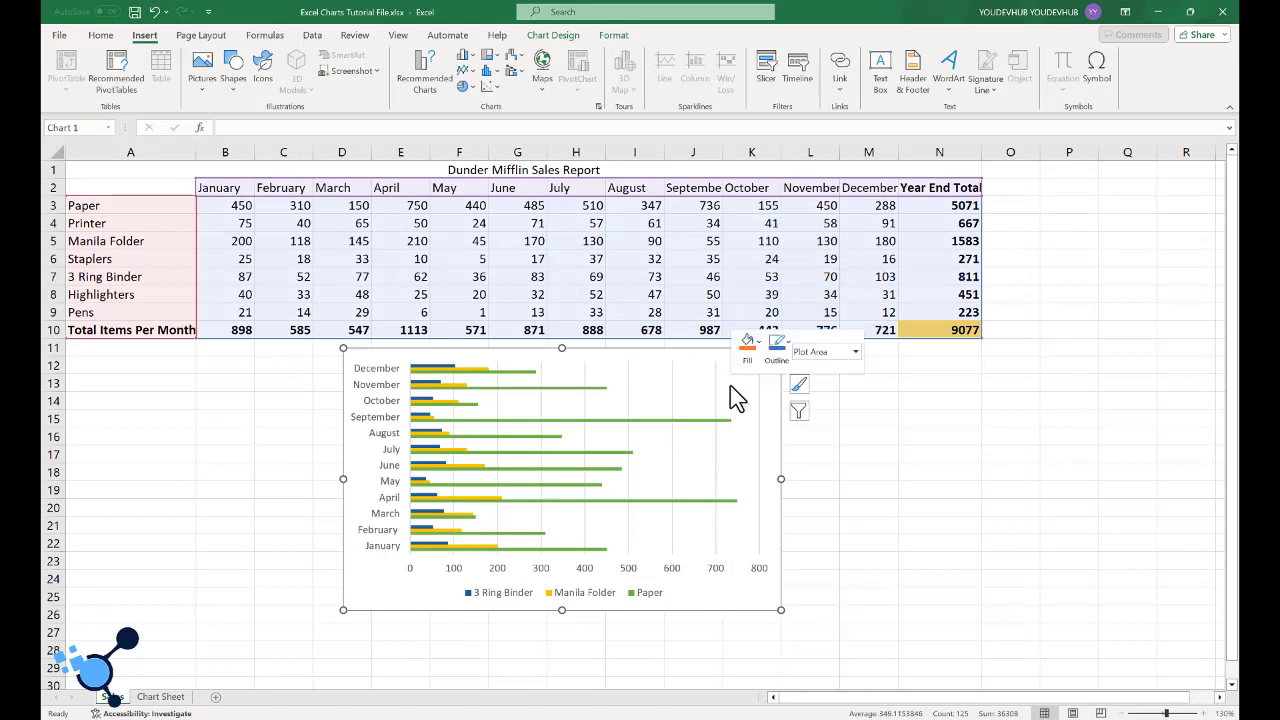
pyautogui.click(769, 438)
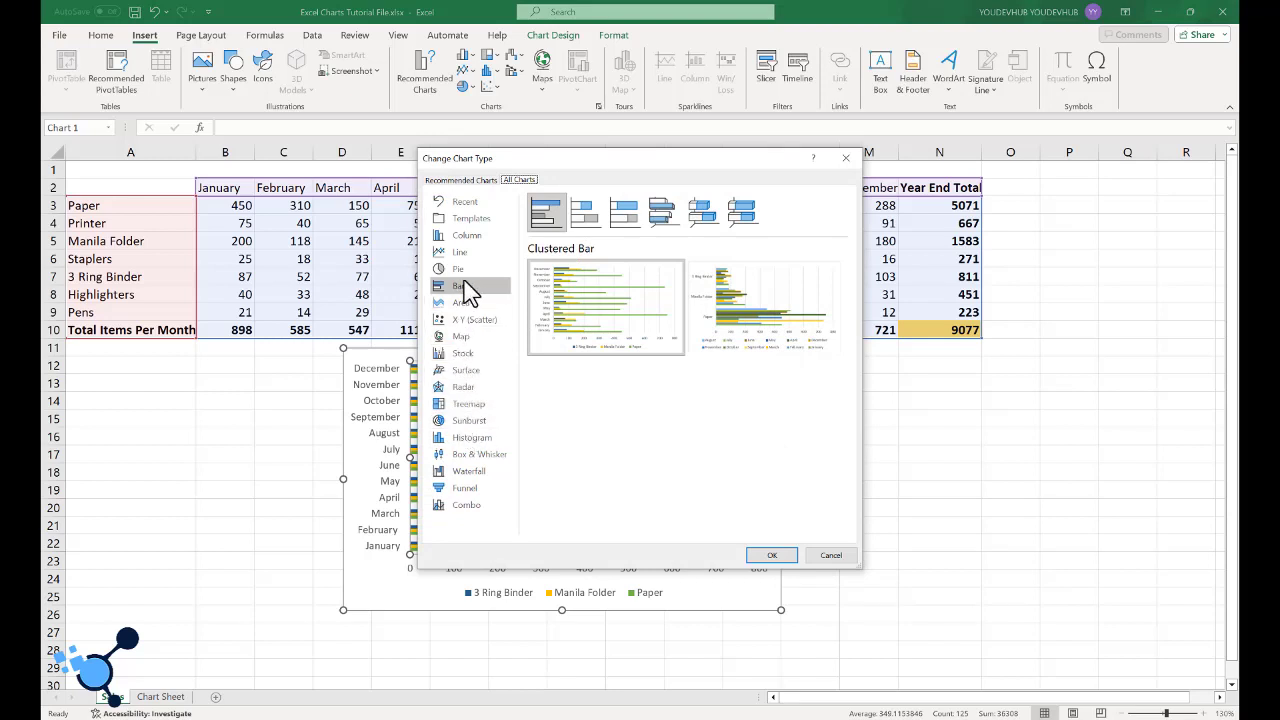
pyautogui.click(467, 371)
pyautogui.moveTo(598, 330)
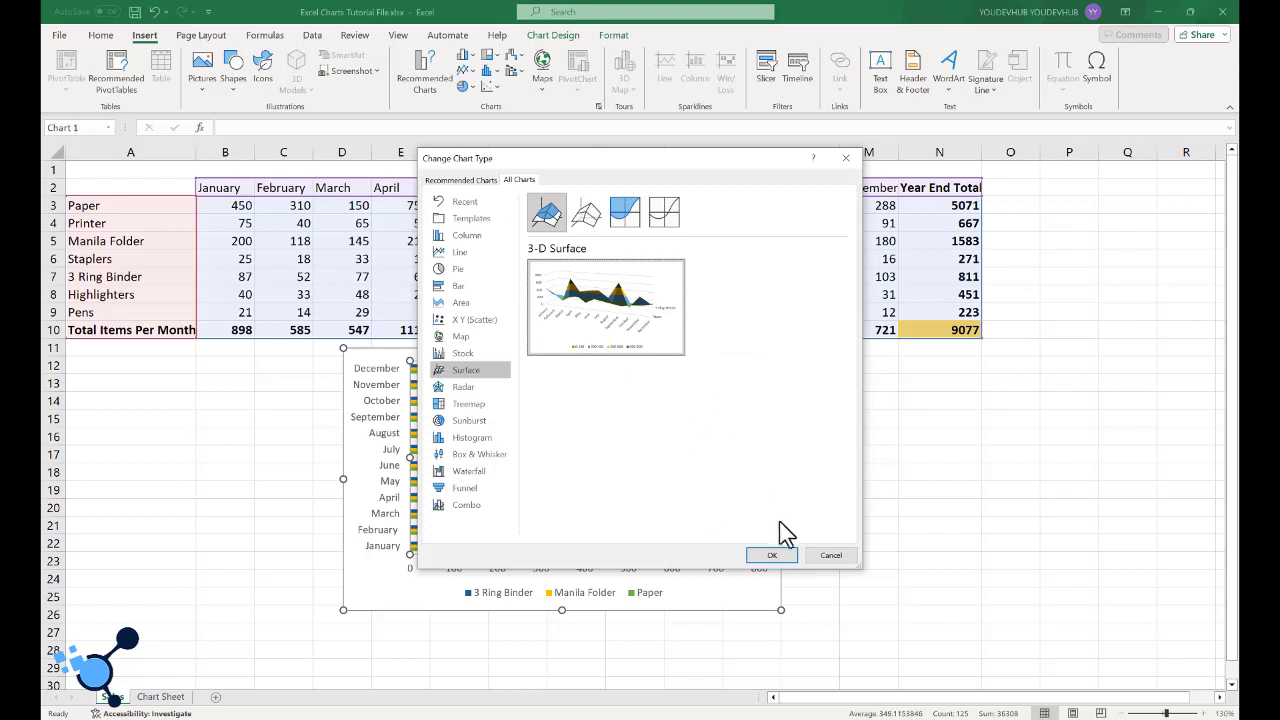
pyautogui.click(779, 558)
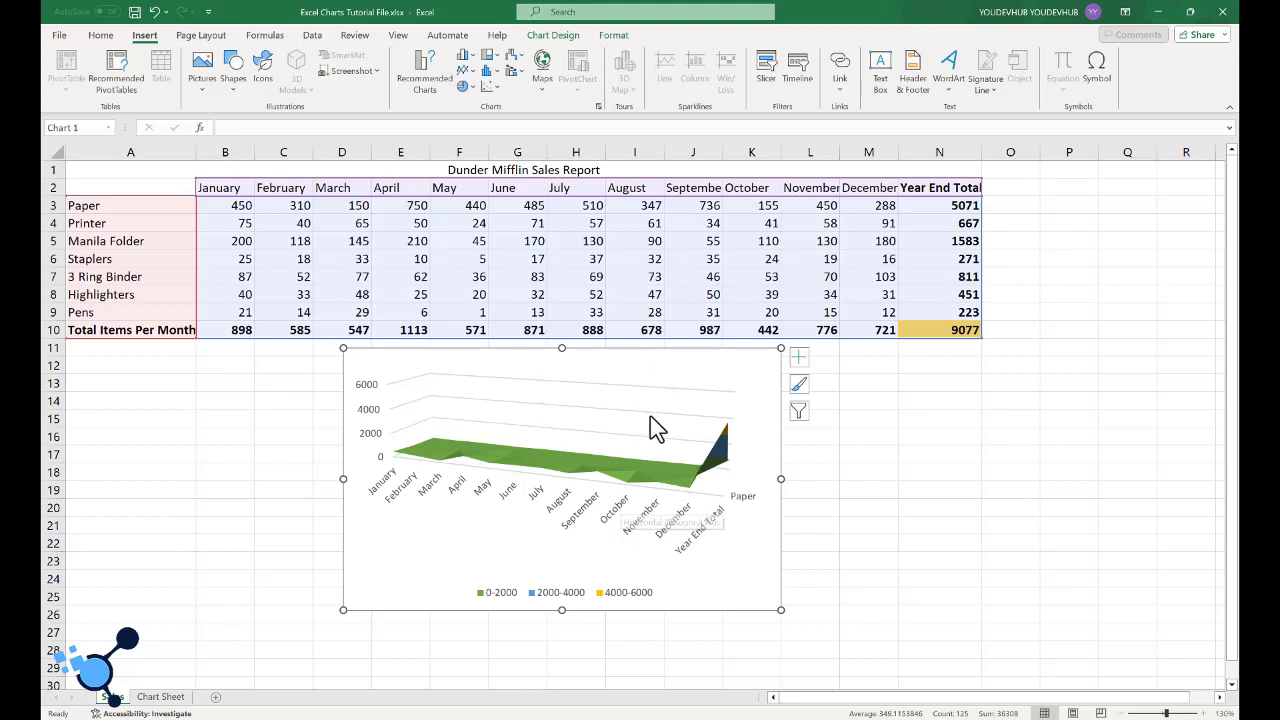
# - Change the chart on the Sales sheet to a 3-D Stacked Column with the products along the horizontal axis and the months stacked
pyautogui.rightClick(723, 378)
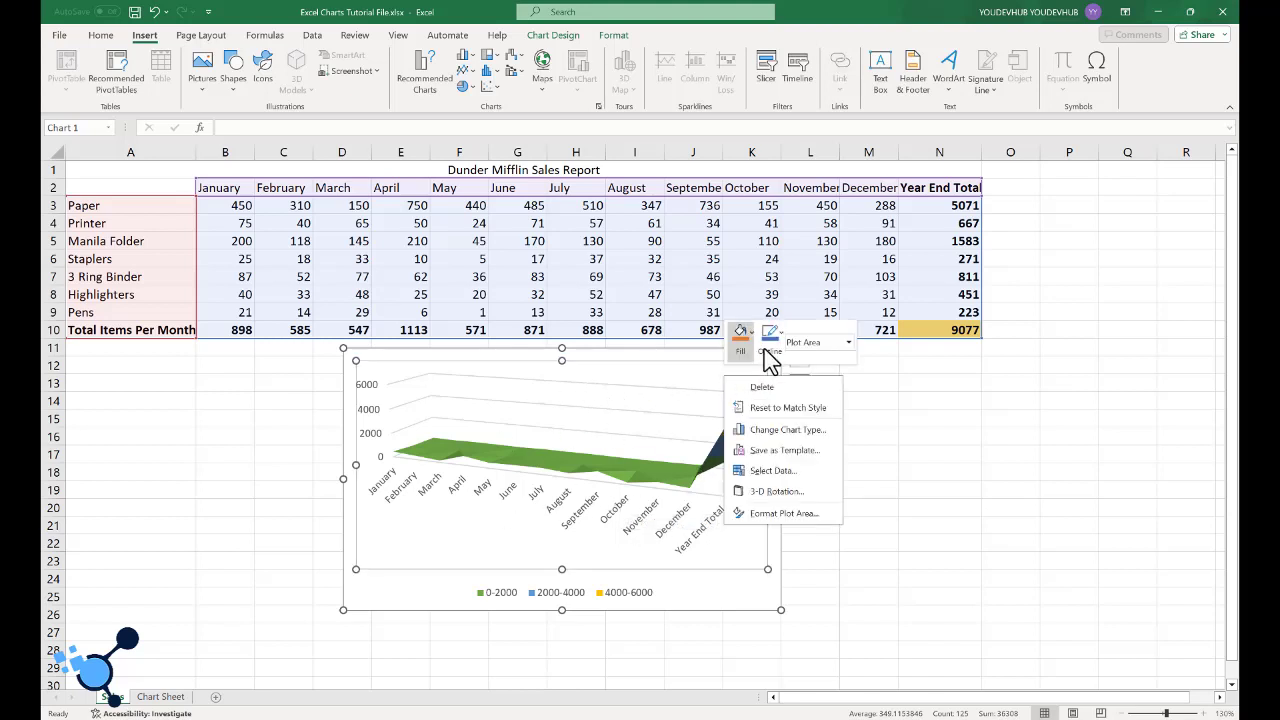
pyautogui.click(785, 429)
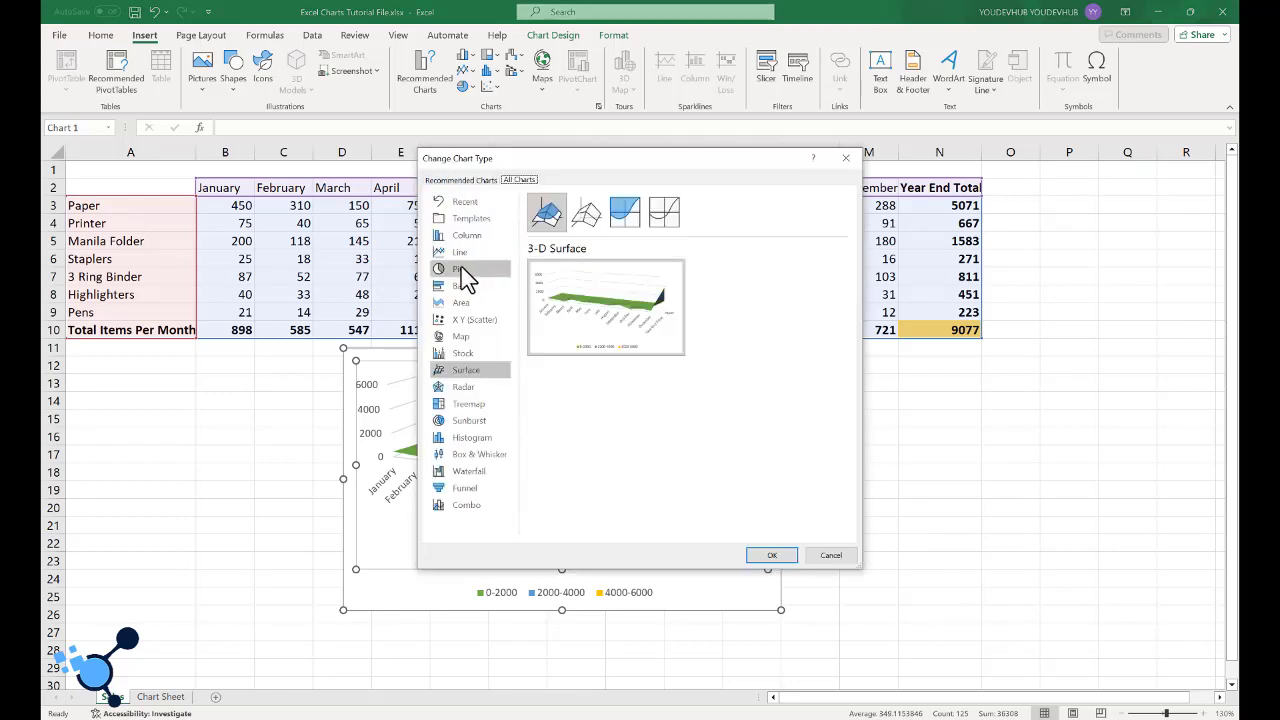
pyautogui.click(467, 235)
pyautogui.click(621, 226)
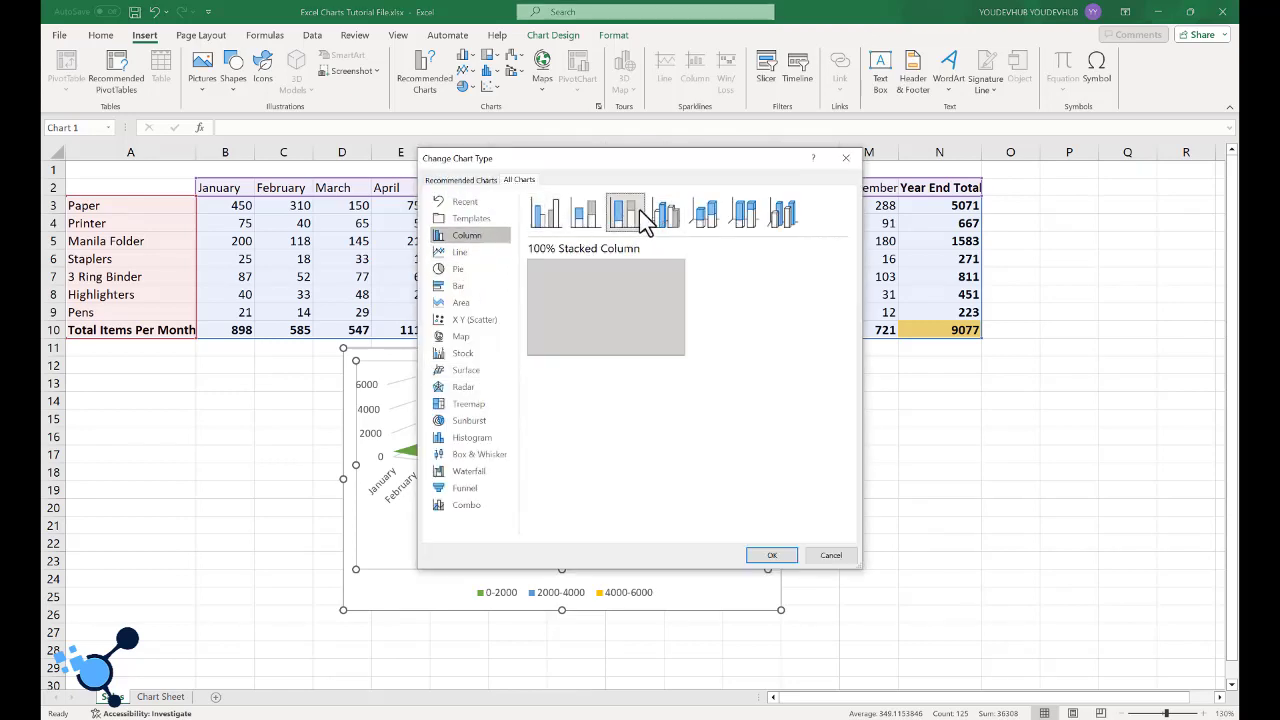
pyautogui.click(675, 220)
pyautogui.click(705, 222)
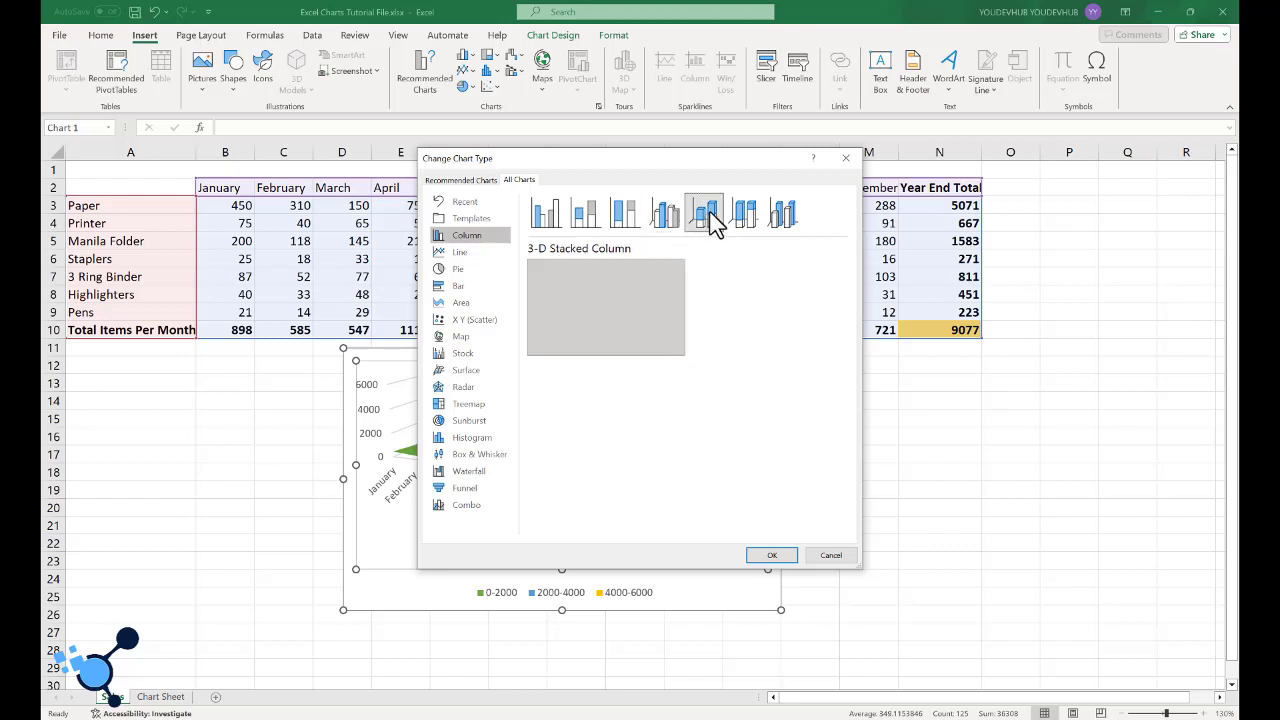
pyautogui.moveTo(768, 308)
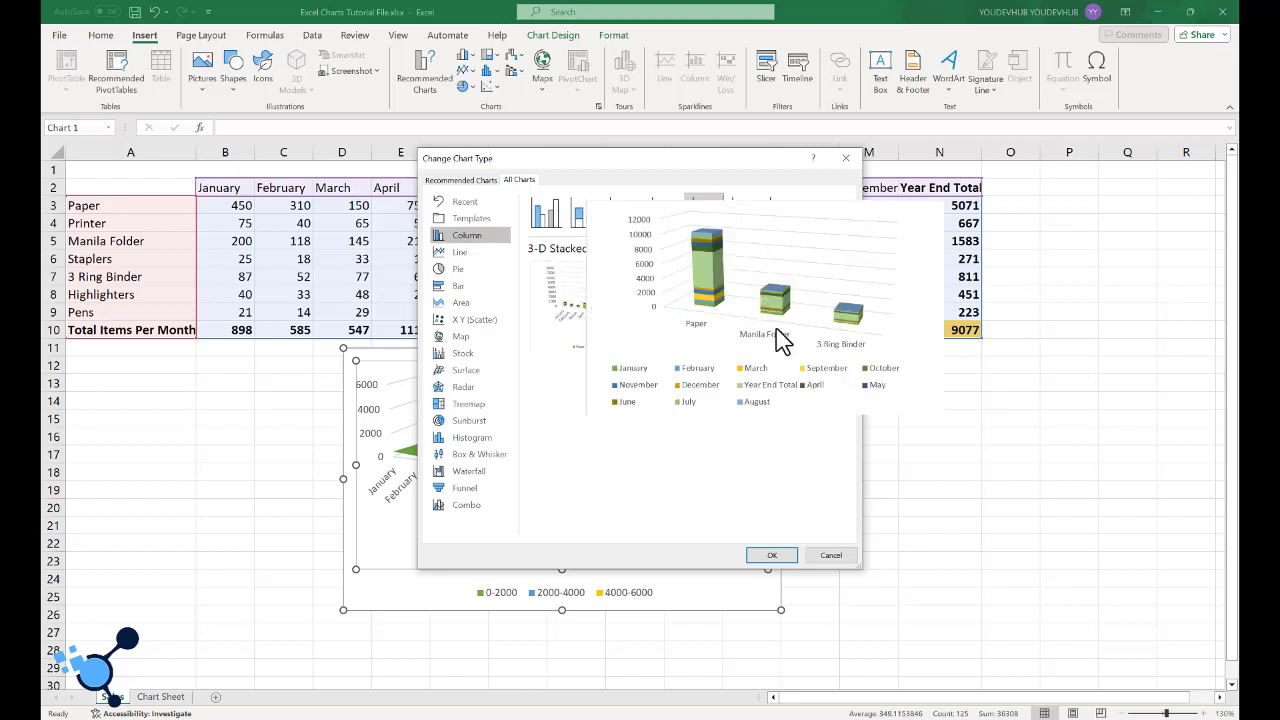
pyautogui.click(772, 555)
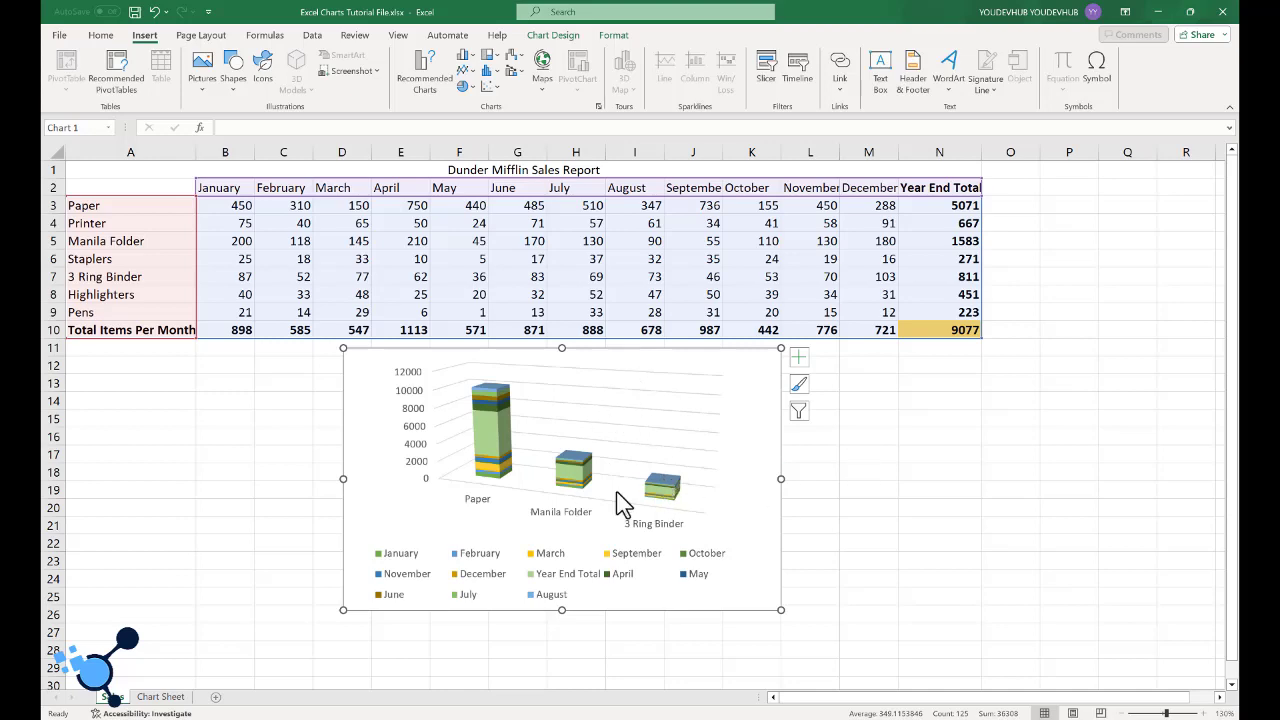
# - Paste the 3-D stacked column chart onto the Chart Sheet and fit it below the line chart across about K23 to S43
pyautogui.click(163, 695)
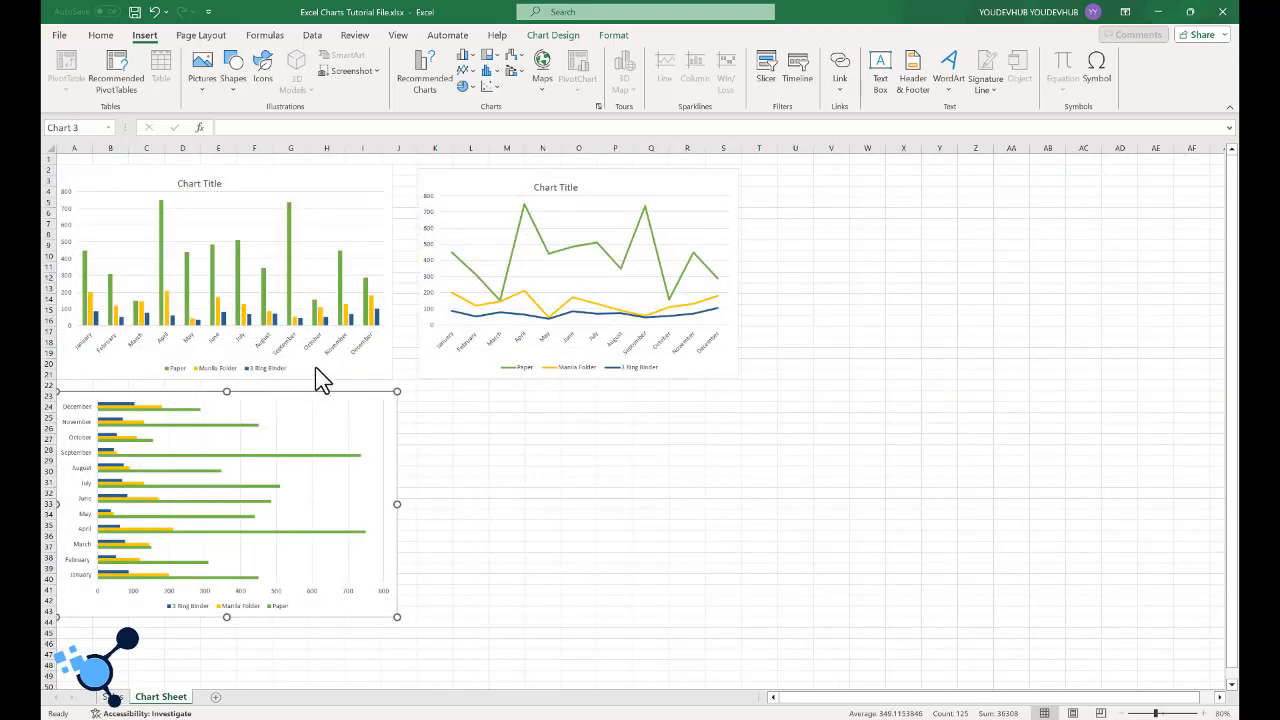
pyautogui.click(600, 436)
pyautogui.hotkey('ctrl', 'v')
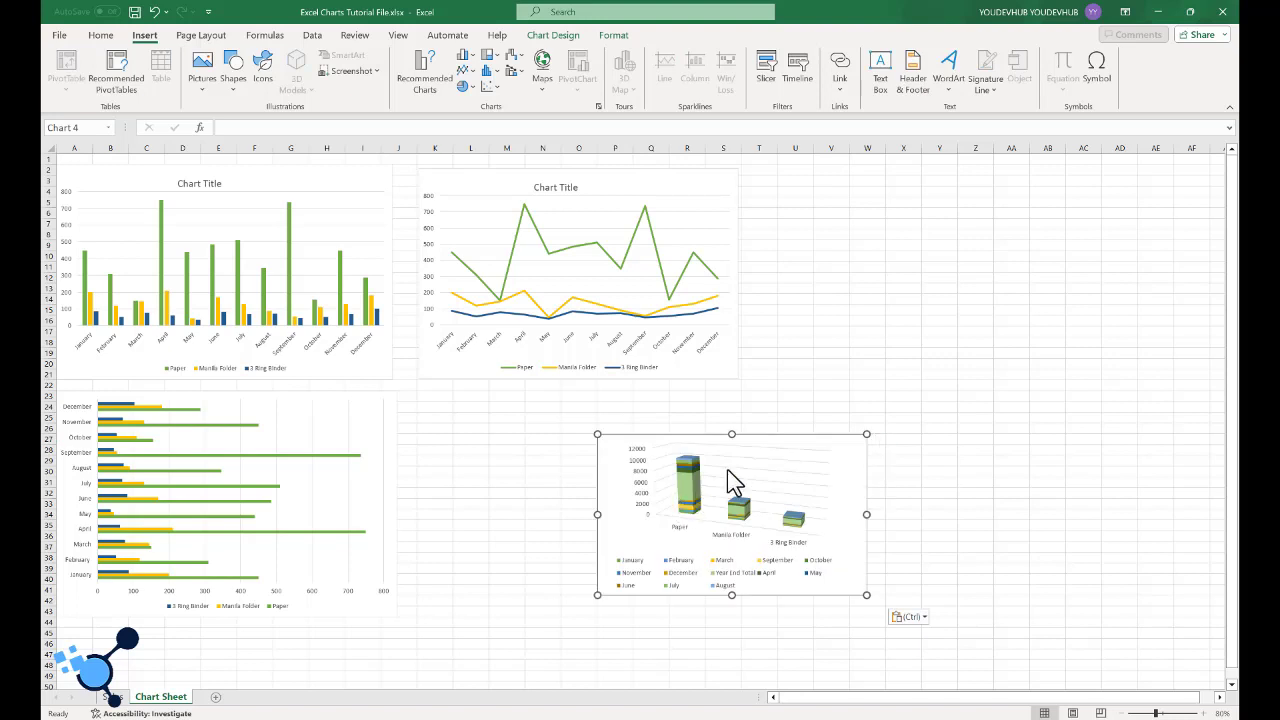
pyautogui.click(795, 443)
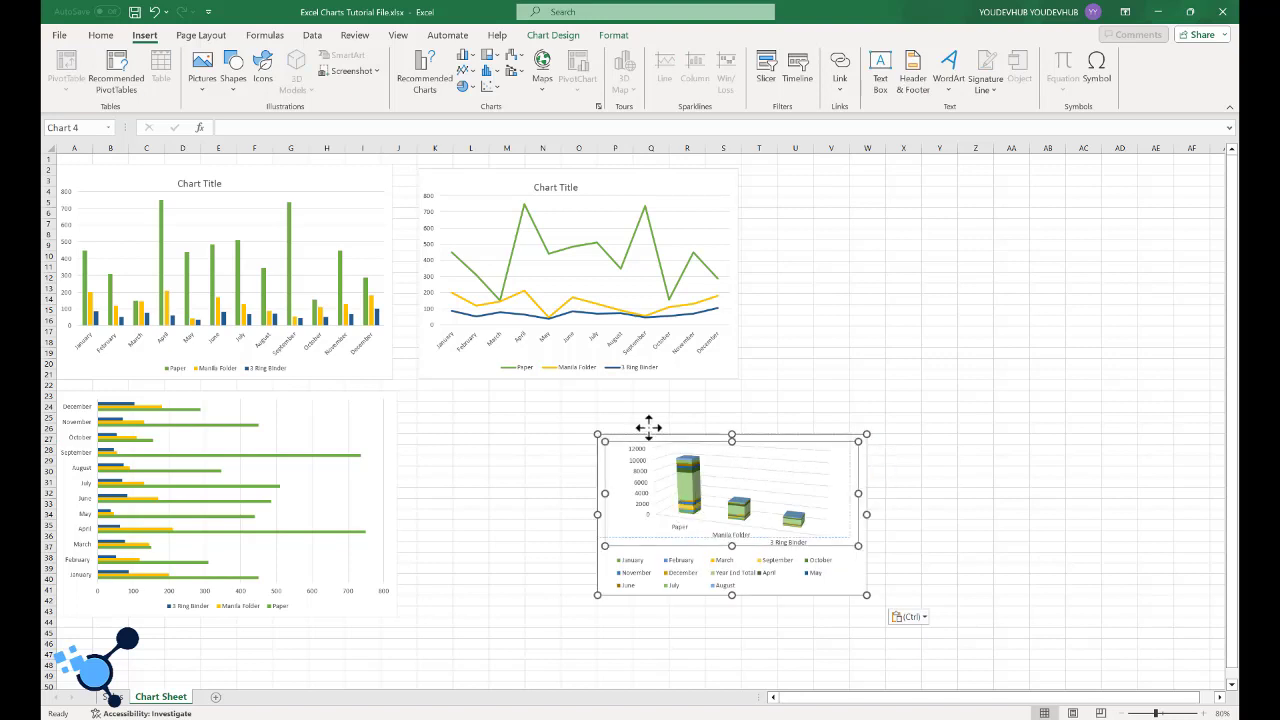
pyautogui.click(745, 397)
pyautogui.click(835, 566)
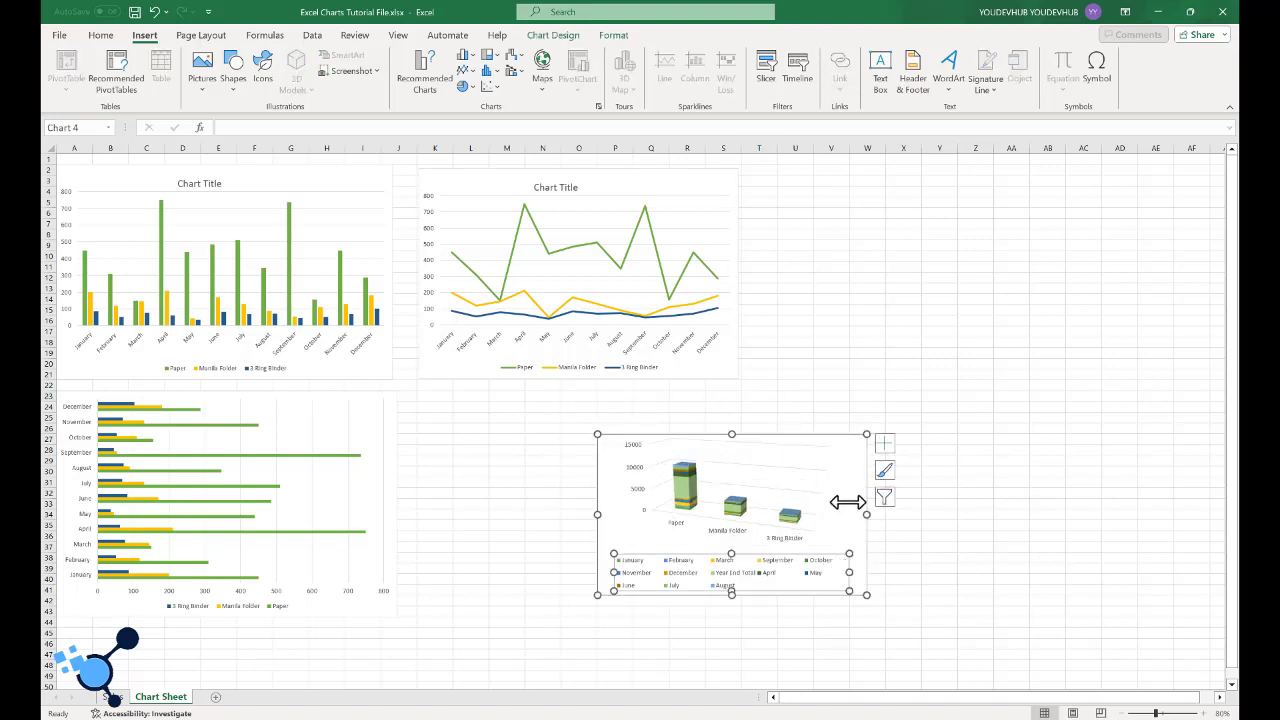
pyautogui.click(939, 569)
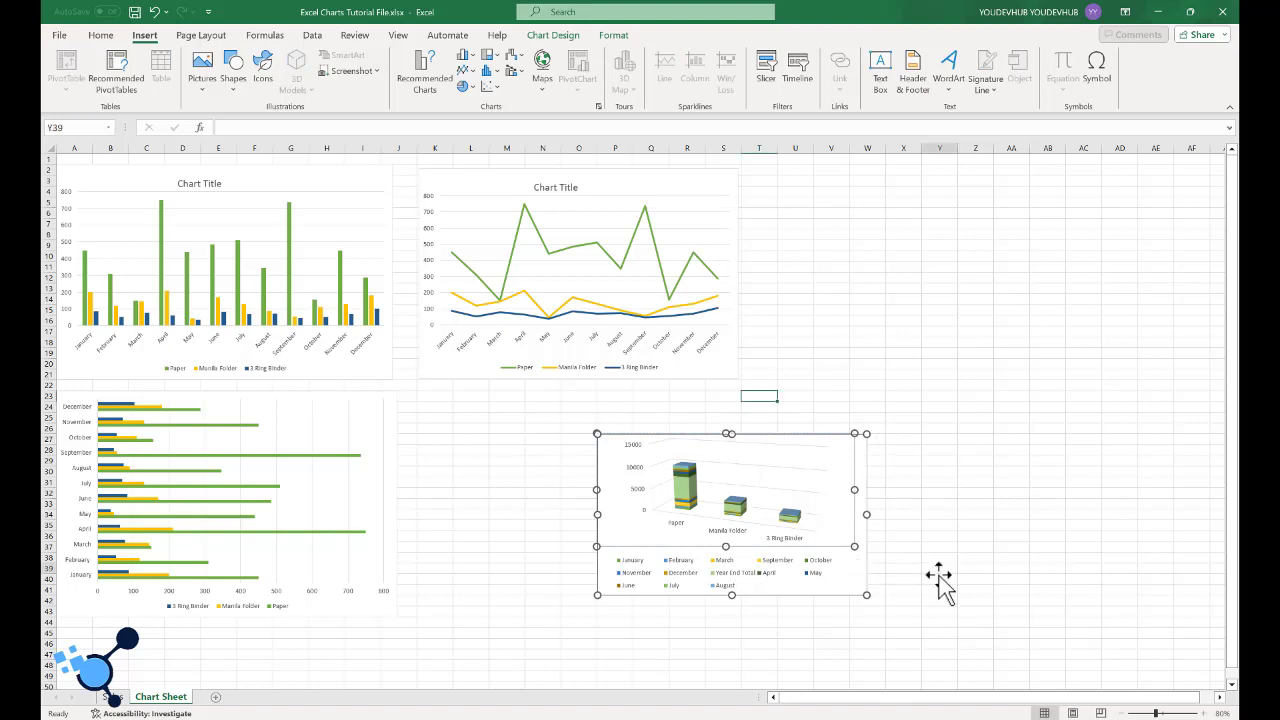
pyautogui.click(851, 584)
pyautogui.moveTo(851, 584); pyautogui.dragTo(737, 620)
pyautogui.click(914, 480)
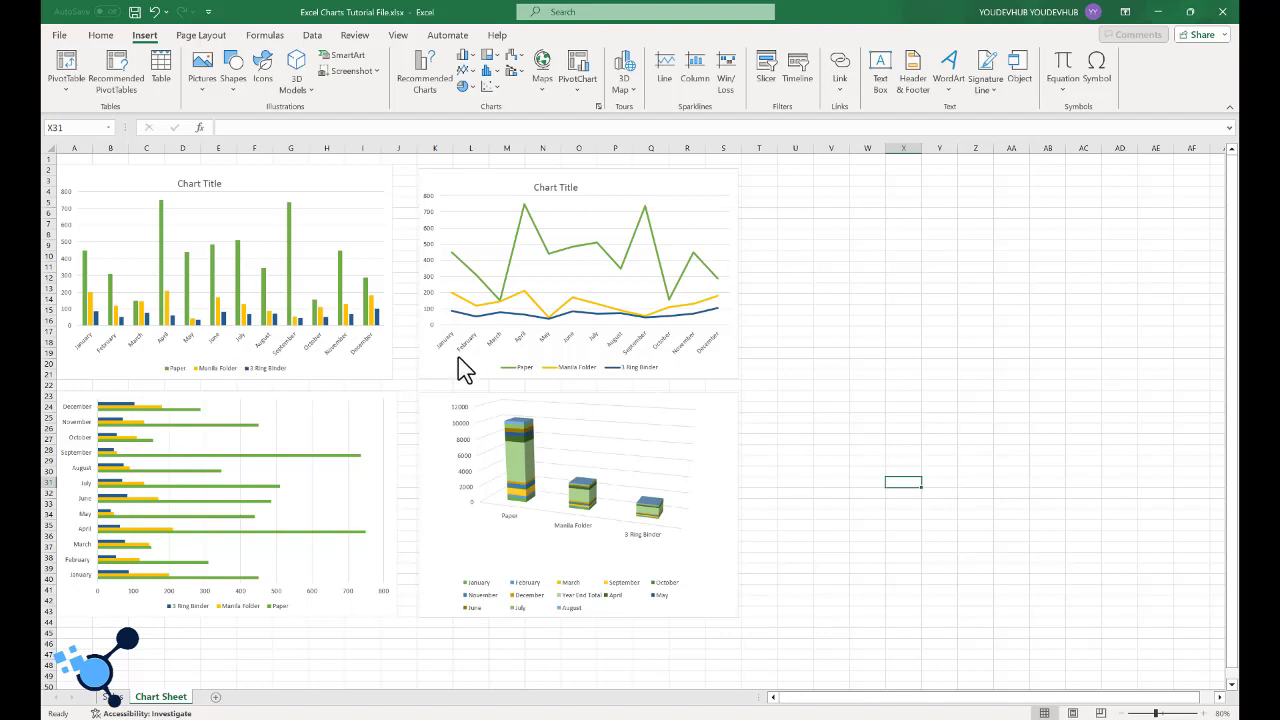
# - Return to the Sales sheet and add axis titles to the 3-D stacked column chart
pyautogui.click(182, 251)
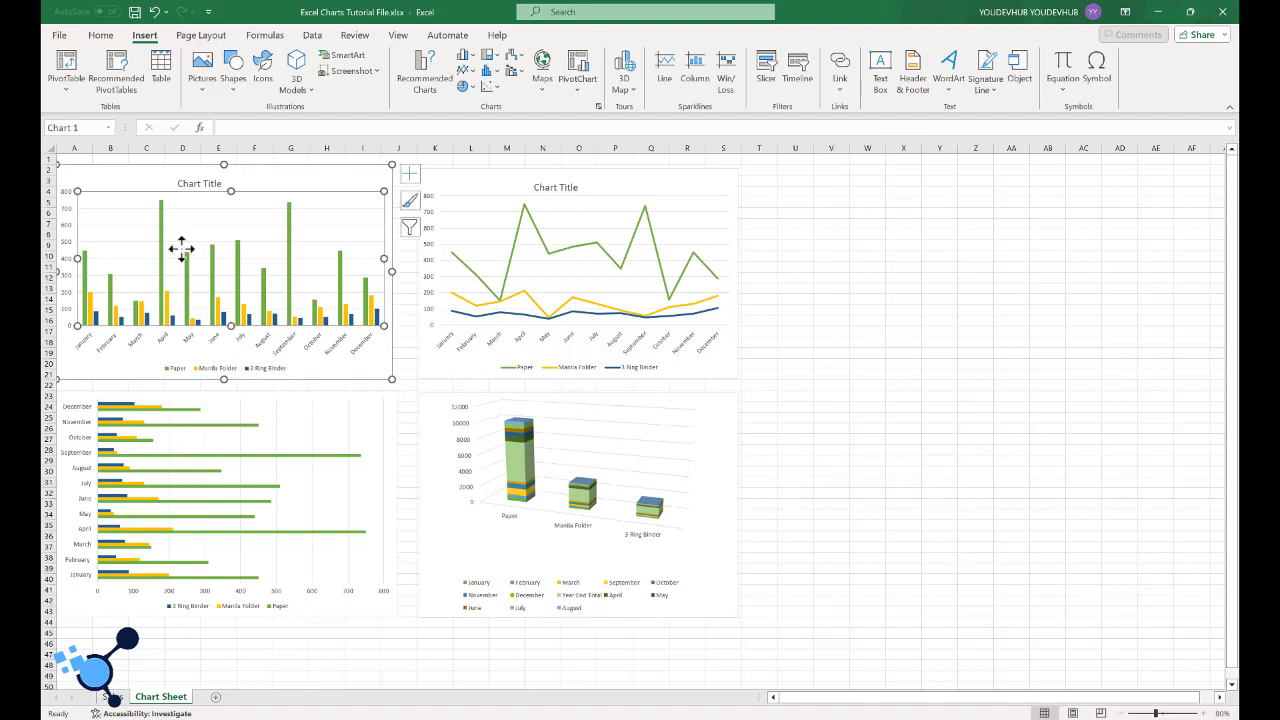
pyautogui.click(264, 182)
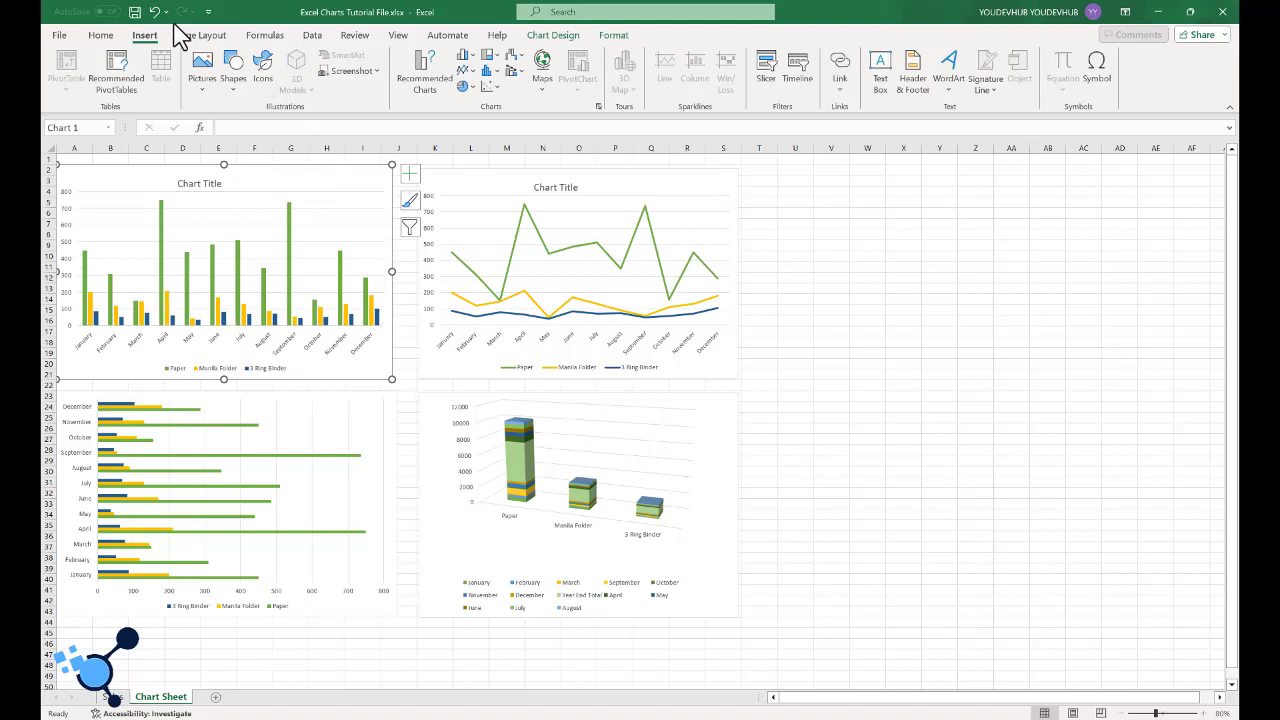
pyautogui.click(112, 696)
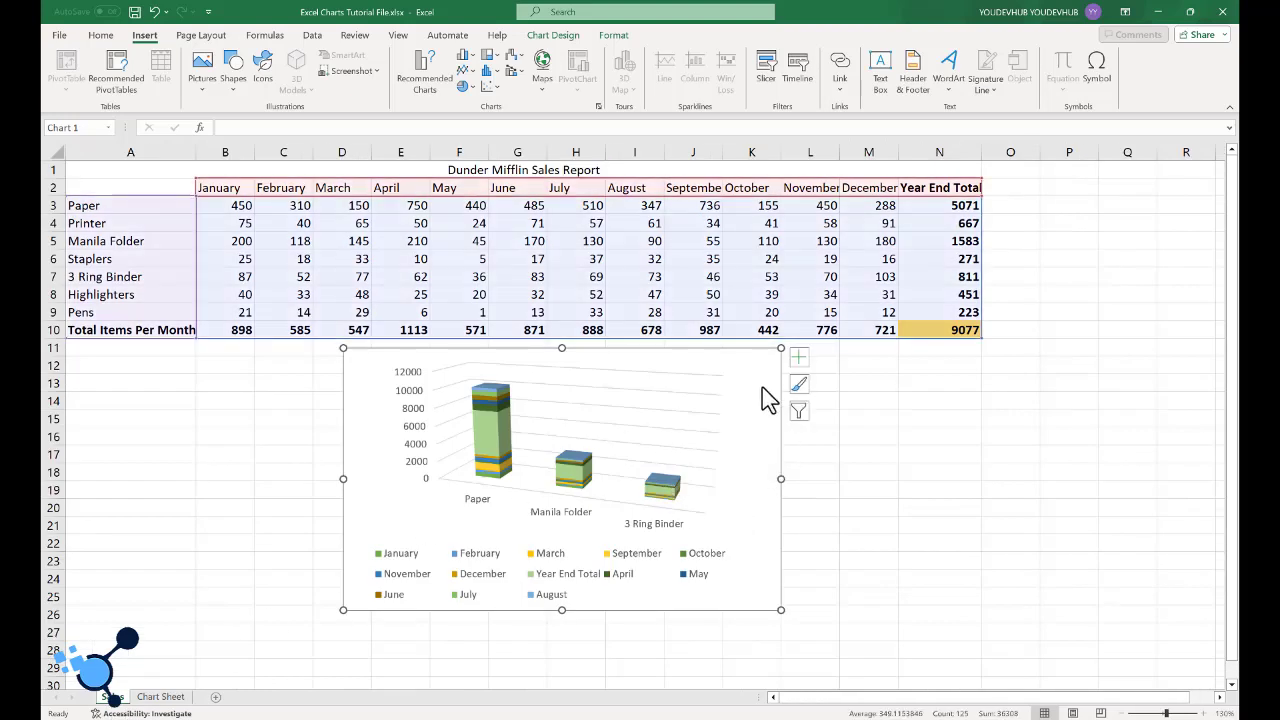
pyautogui.click(760, 380)
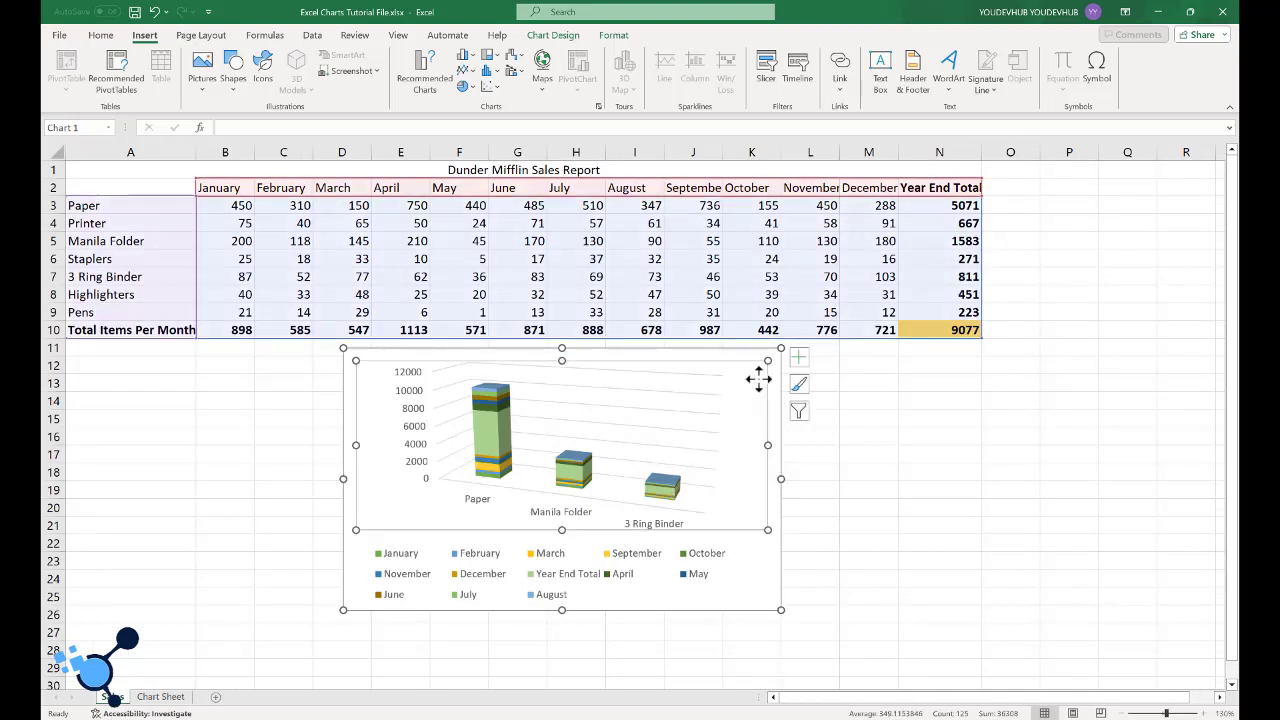
pyautogui.click(770, 563)
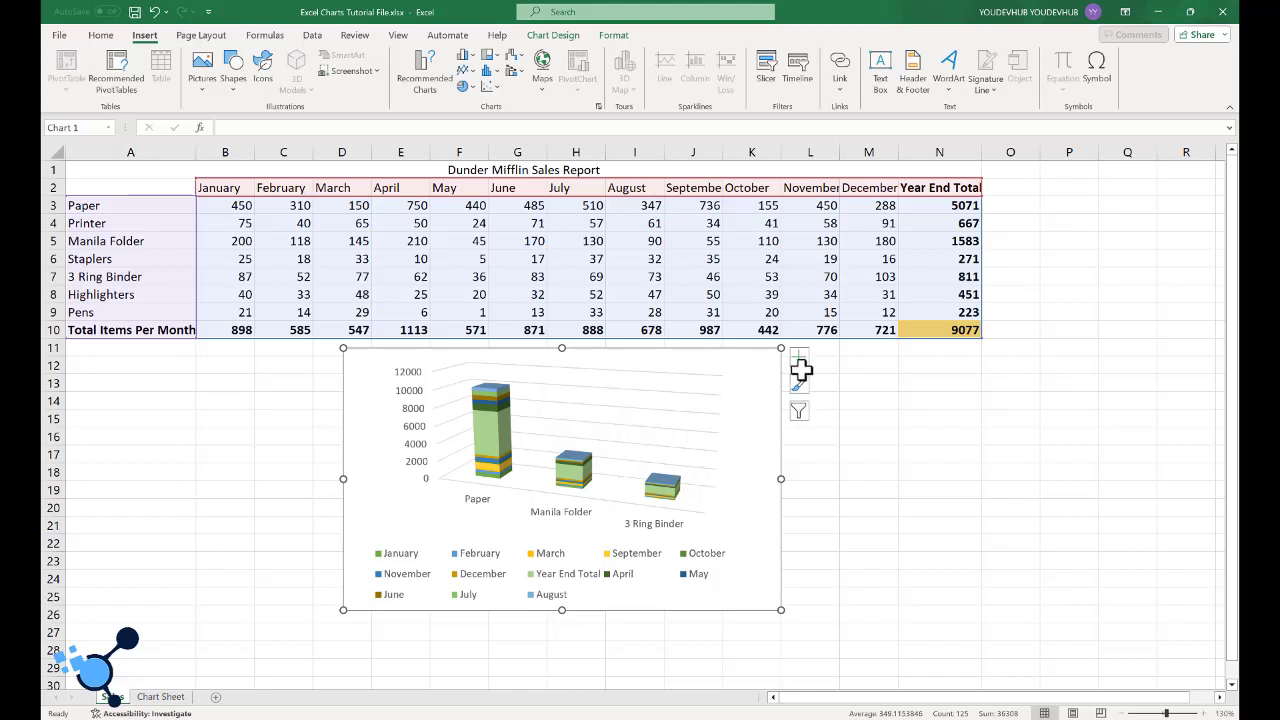
pyautogui.click(802, 360)
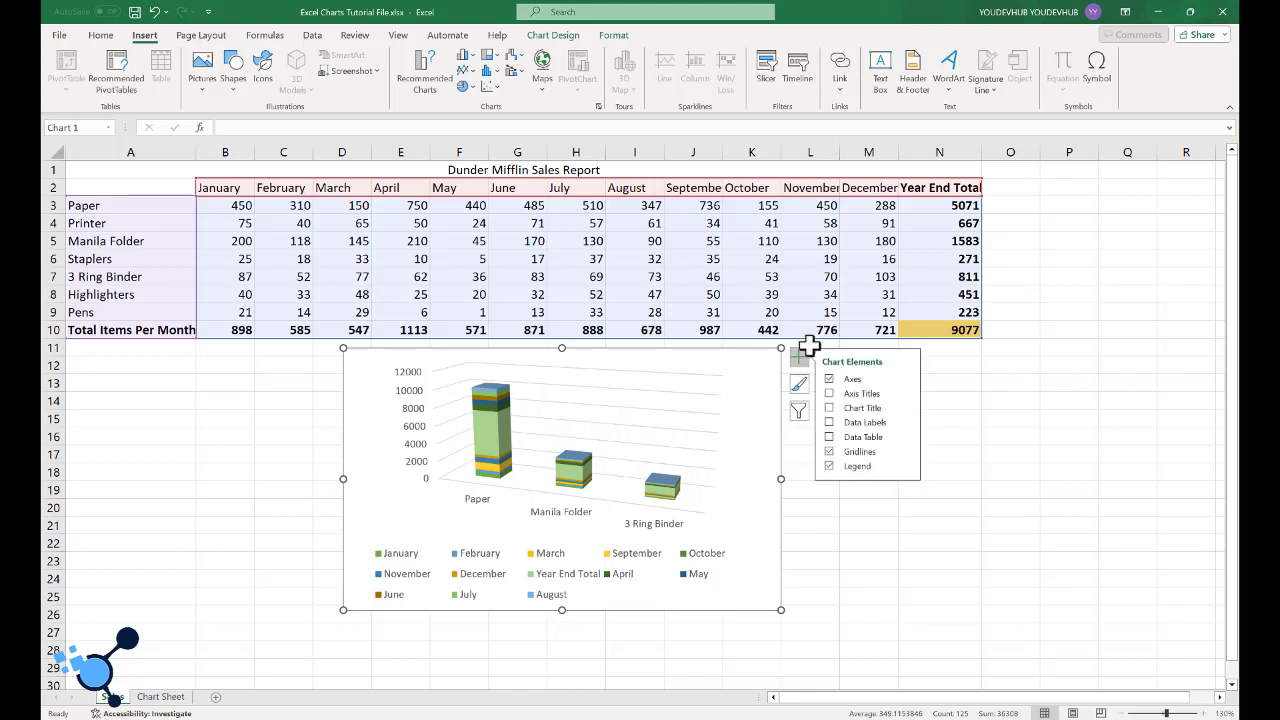
pyautogui.click(831, 394)
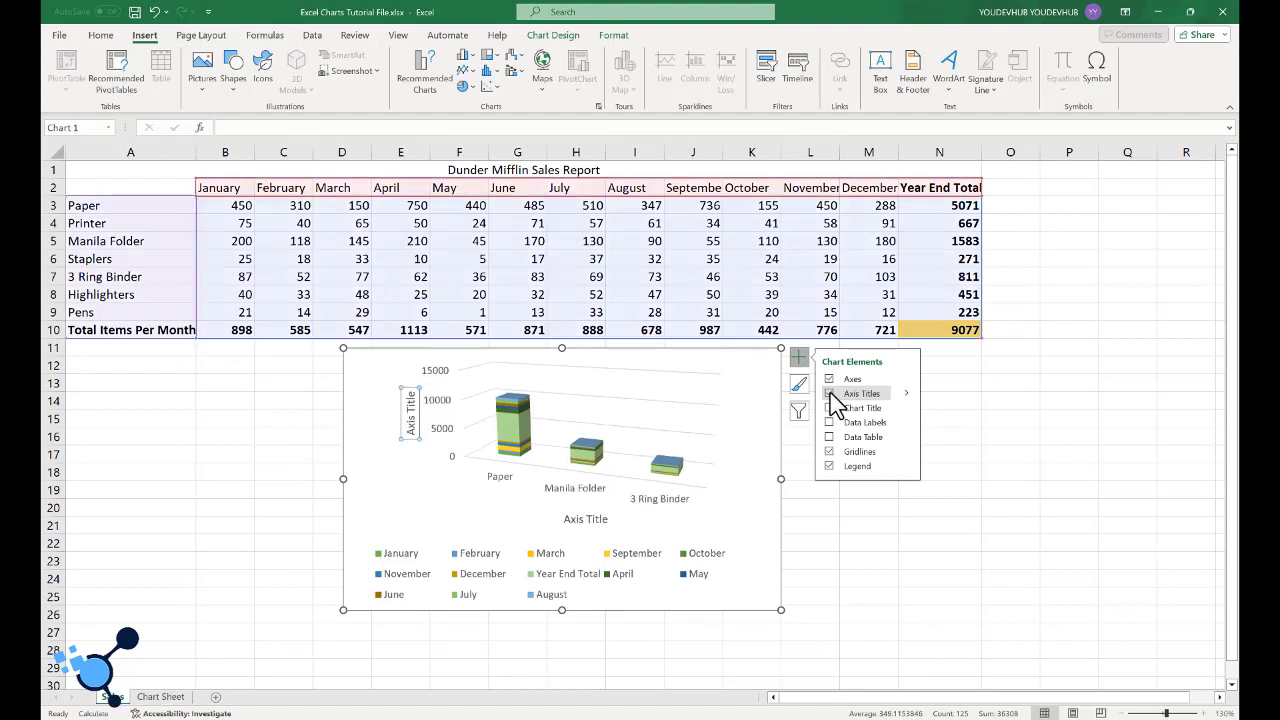
# - Shift the horizontal axis title sideways so it sits beneath the Paper and Manila Folder columns
pyautogui.doubleClick(411, 418)
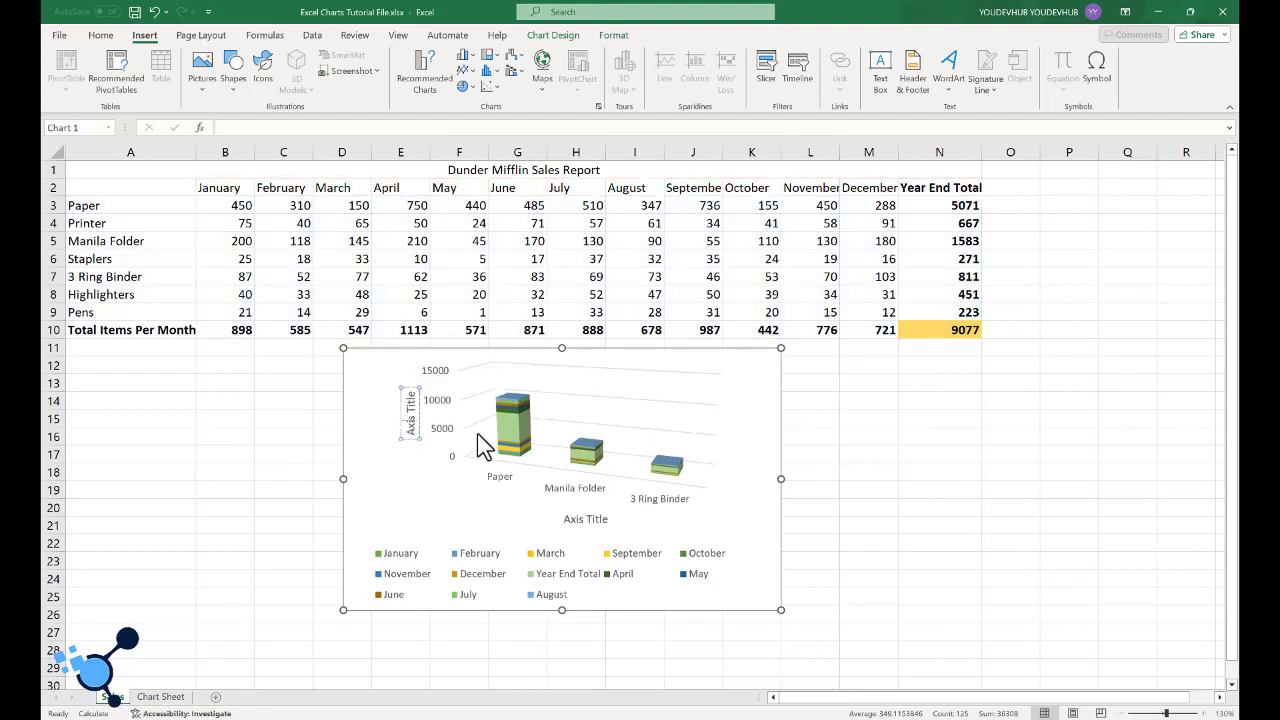
pyautogui.click(768, 419)
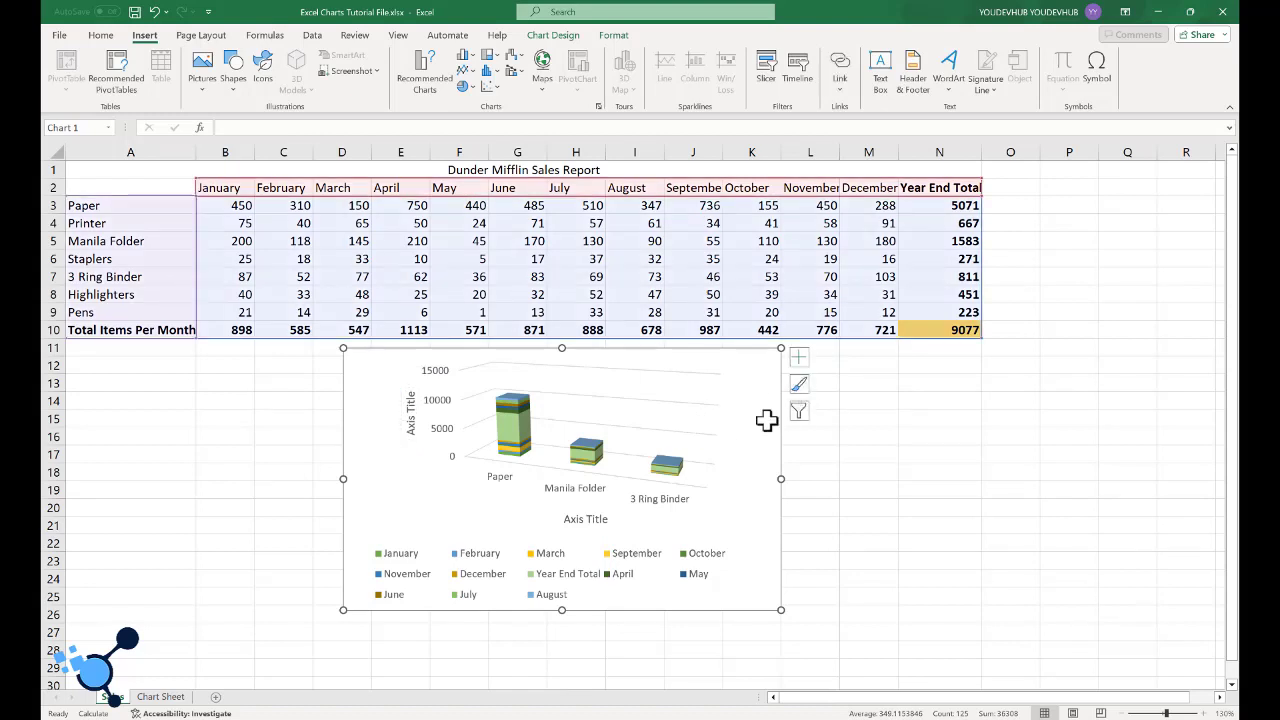
pyautogui.click(600, 522)
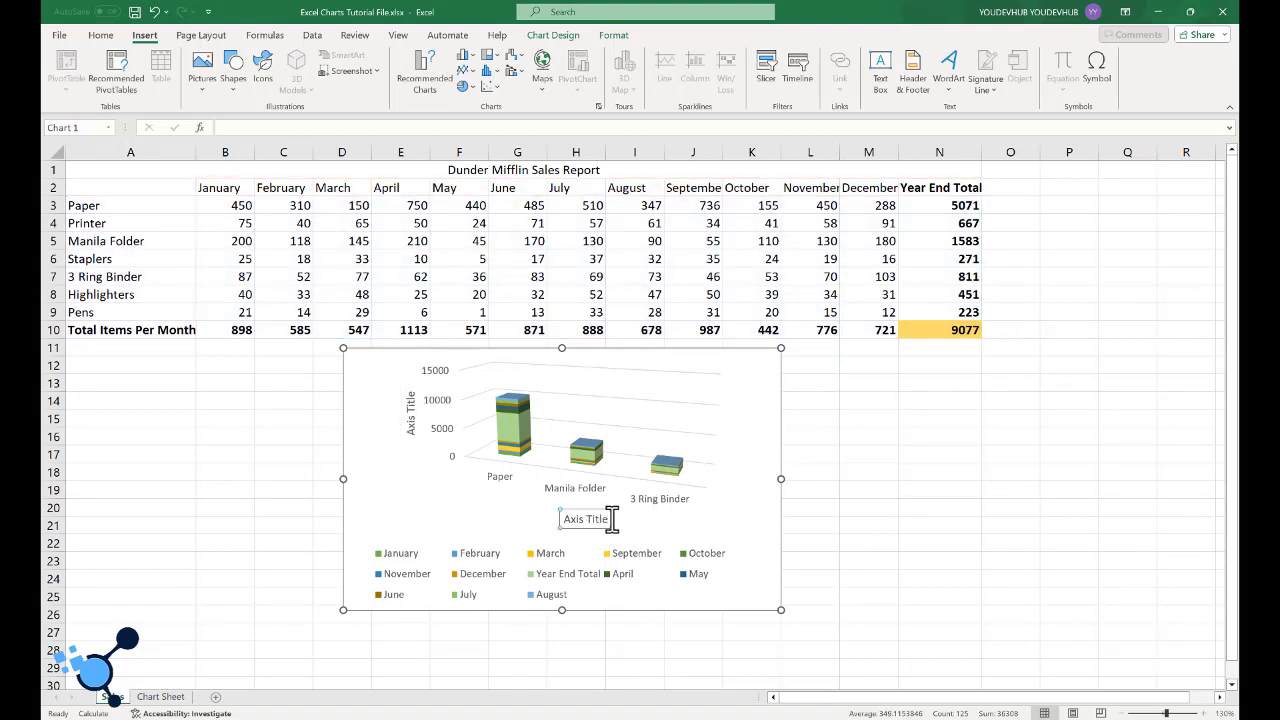
pyautogui.doubleClick(603, 519)
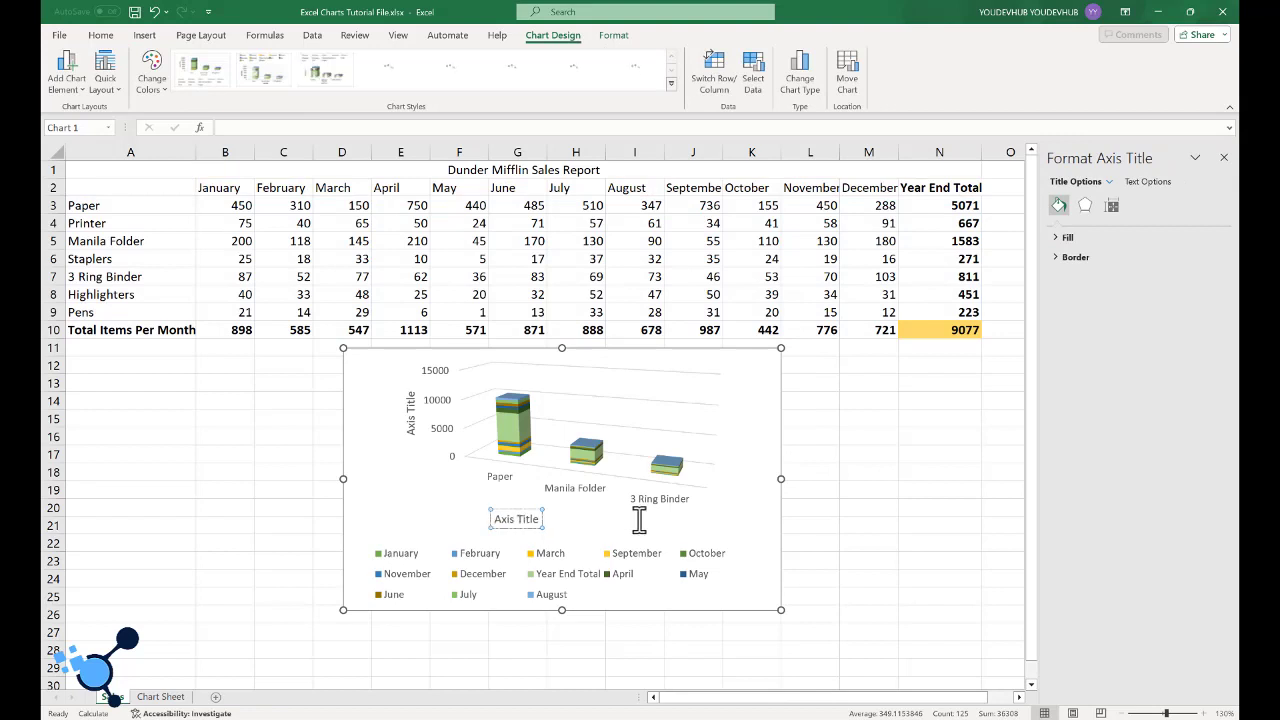
# - Add data labels to the chart and change it to a Clustered Column chart with the products along the horizontal axis
pyautogui.click(798, 357)
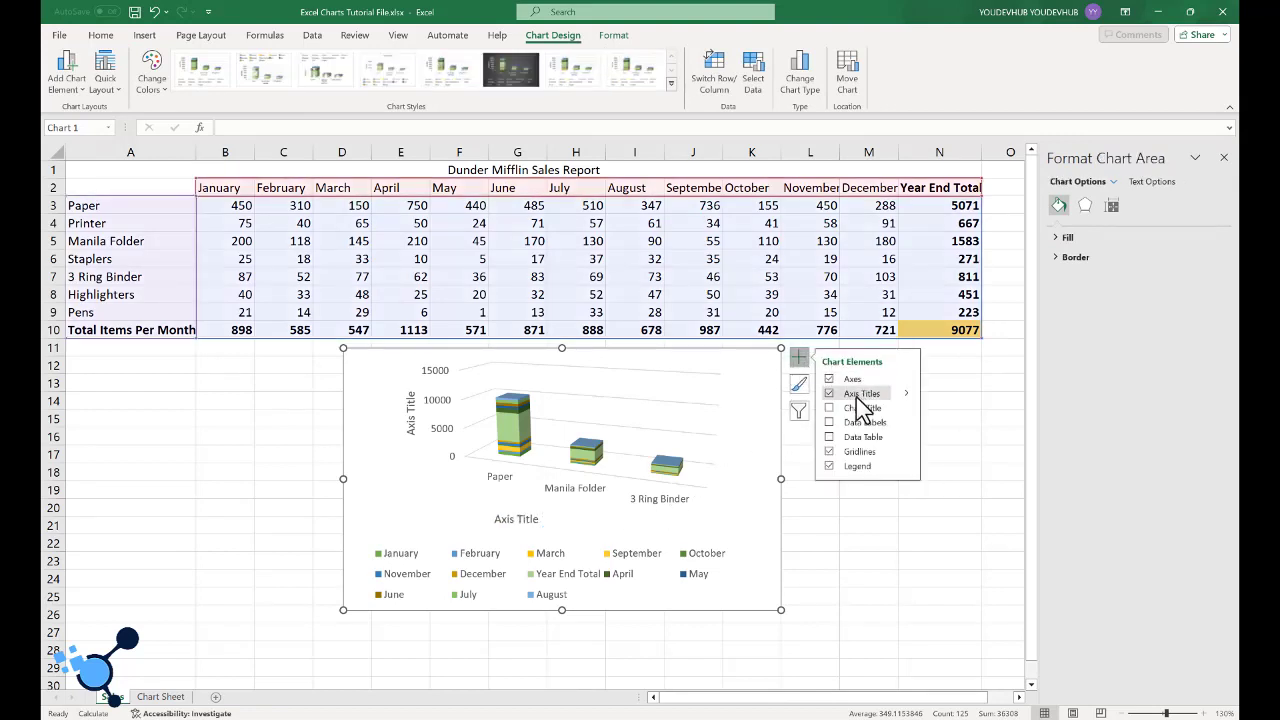
pyautogui.click(840, 424)
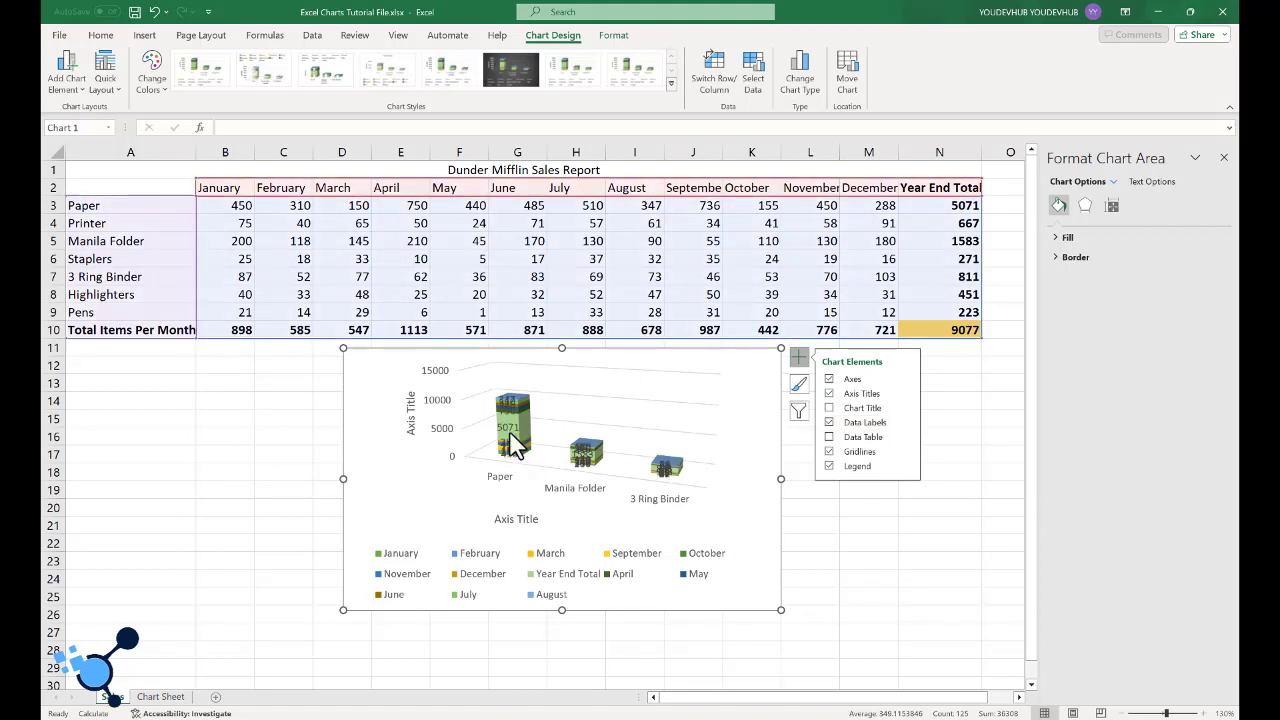
pyautogui.rightClick(726, 395)
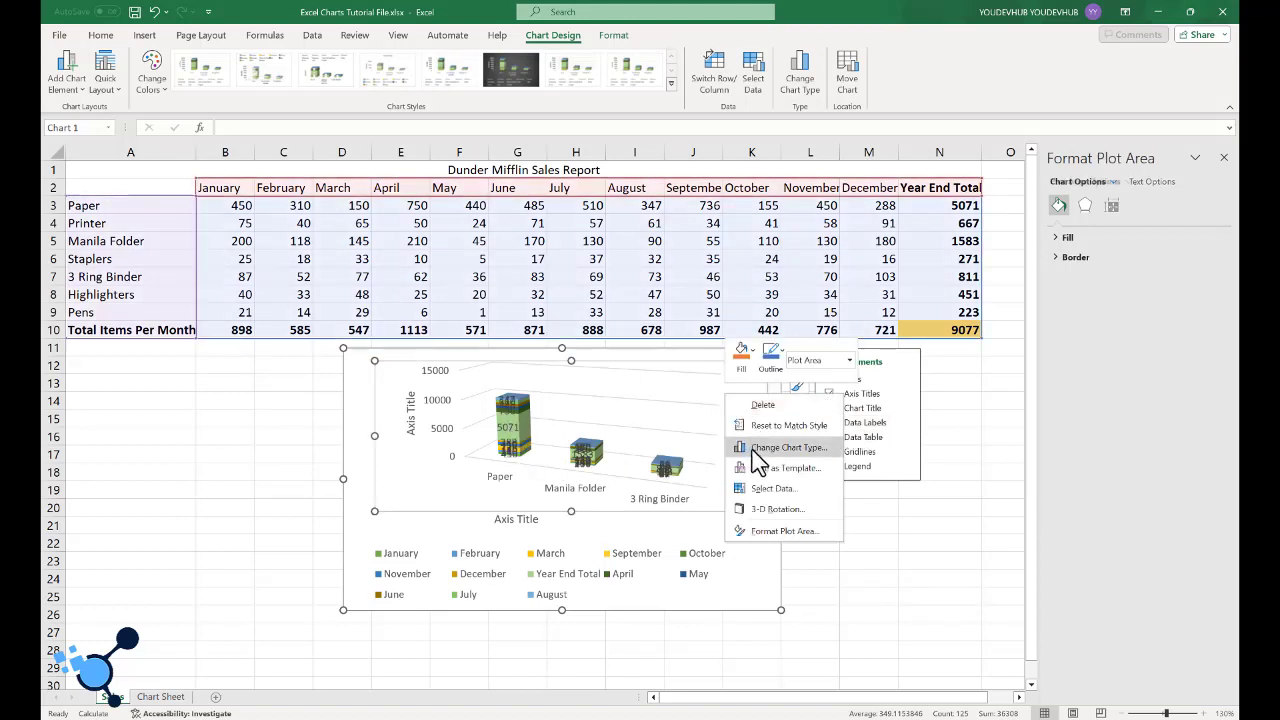
pyautogui.click(756, 450)
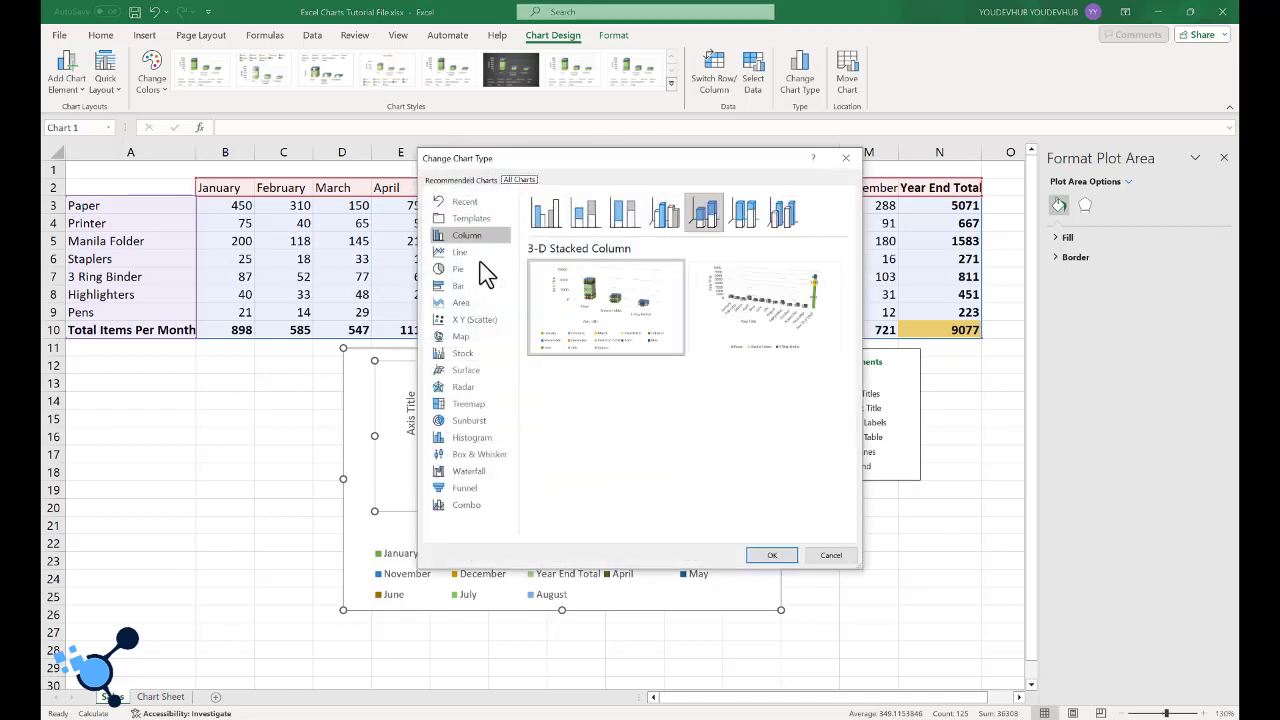
pyautogui.click(543, 213)
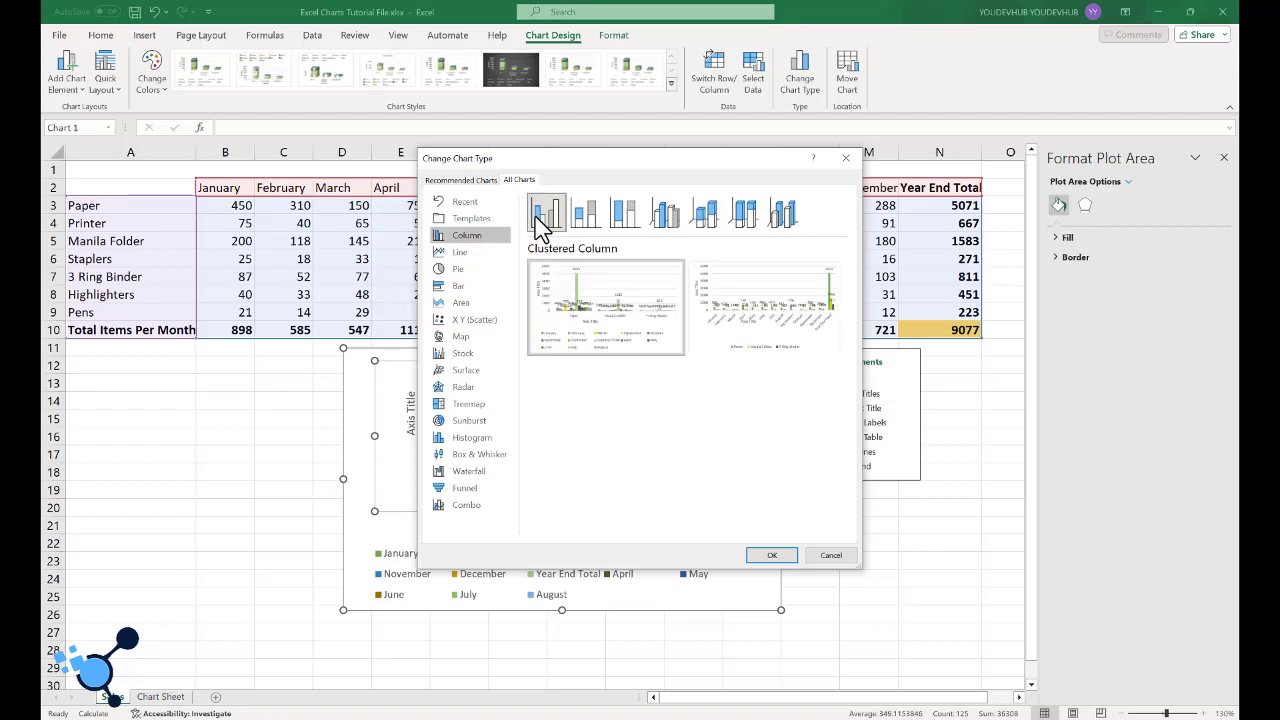
pyautogui.click(776, 556)
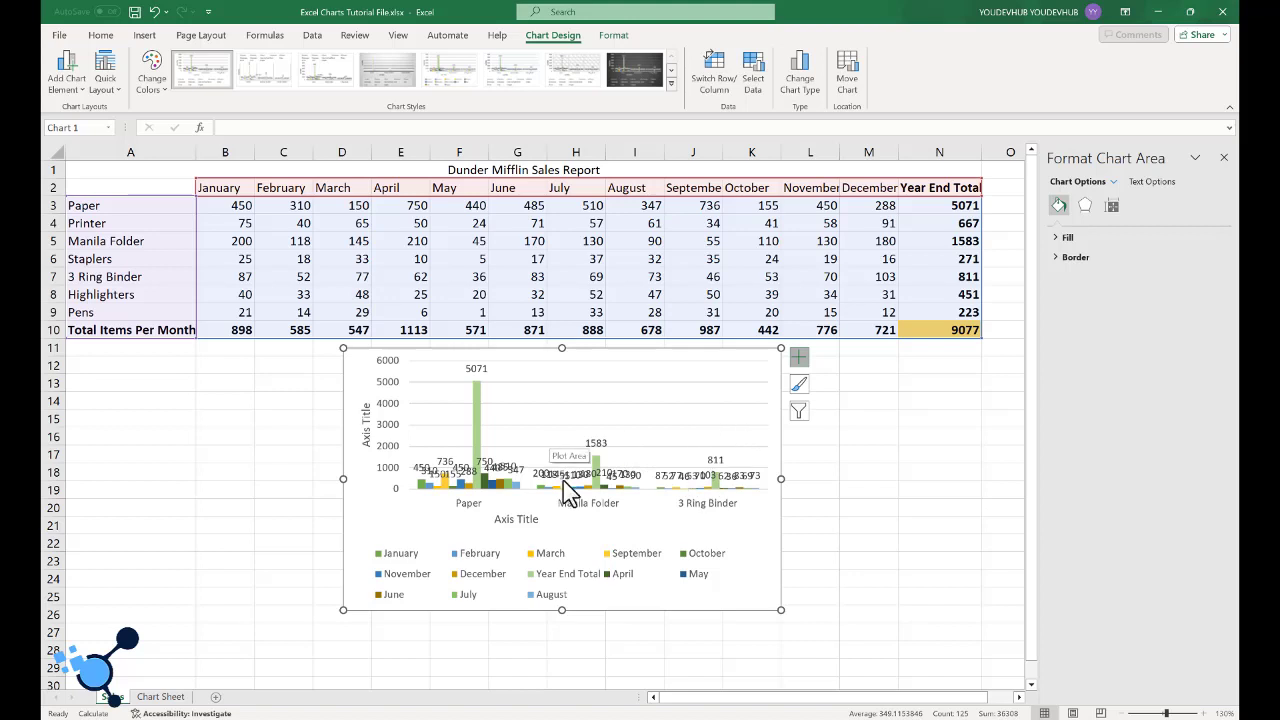
# - Review the clustered column chart's style options and the series and categories offered in its filter
pyautogui.click(798, 388)
pyautogui.click(799, 412)
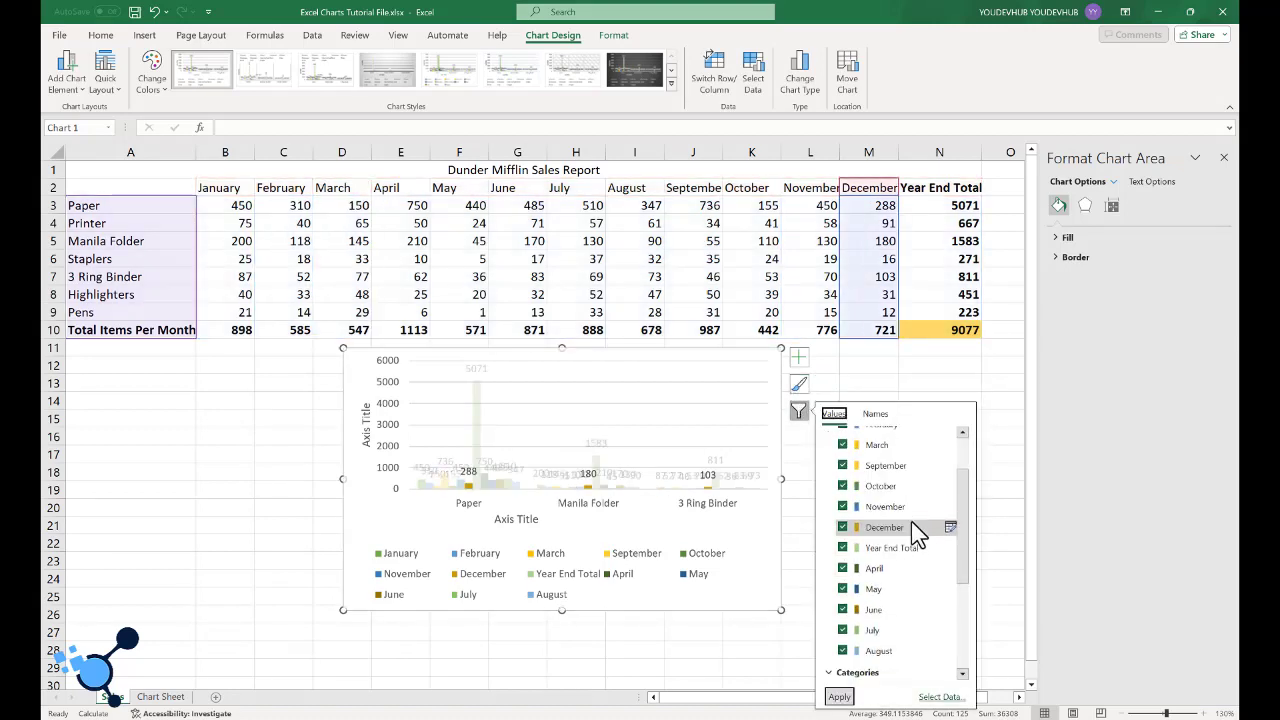
pyautogui.scroll(-2, 911, 521)
pyautogui.scroll(-3, 911, 521)
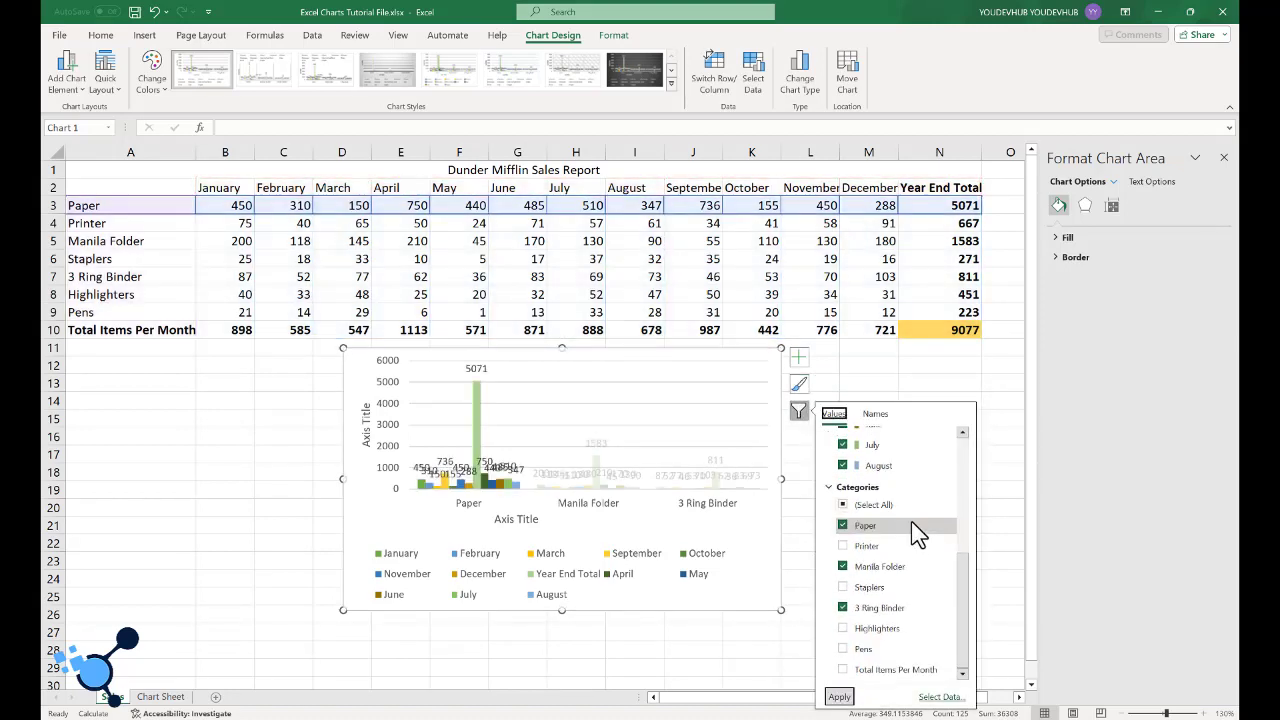
pyautogui.scroll(5, 911, 521)
# - Remove the data labels from the clustered column chart and keep its gridlines
pyautogui.click(799, 357)
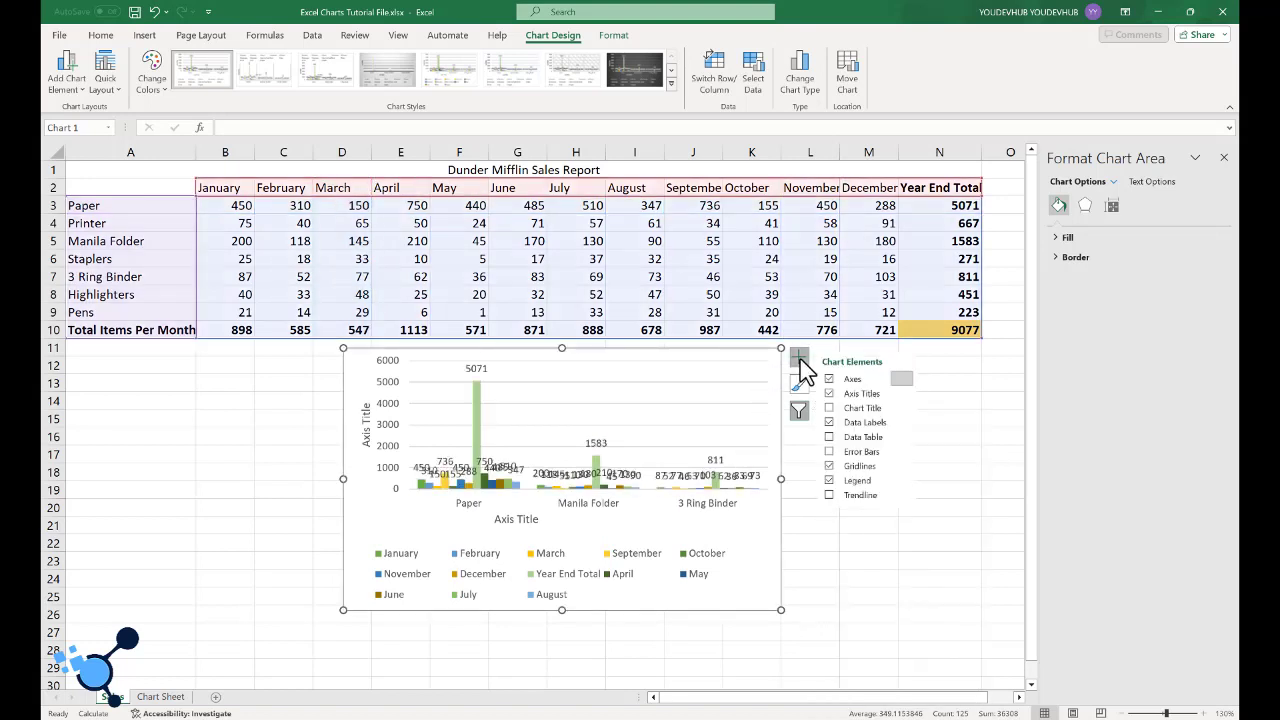
pyautogui.click(907, 422)
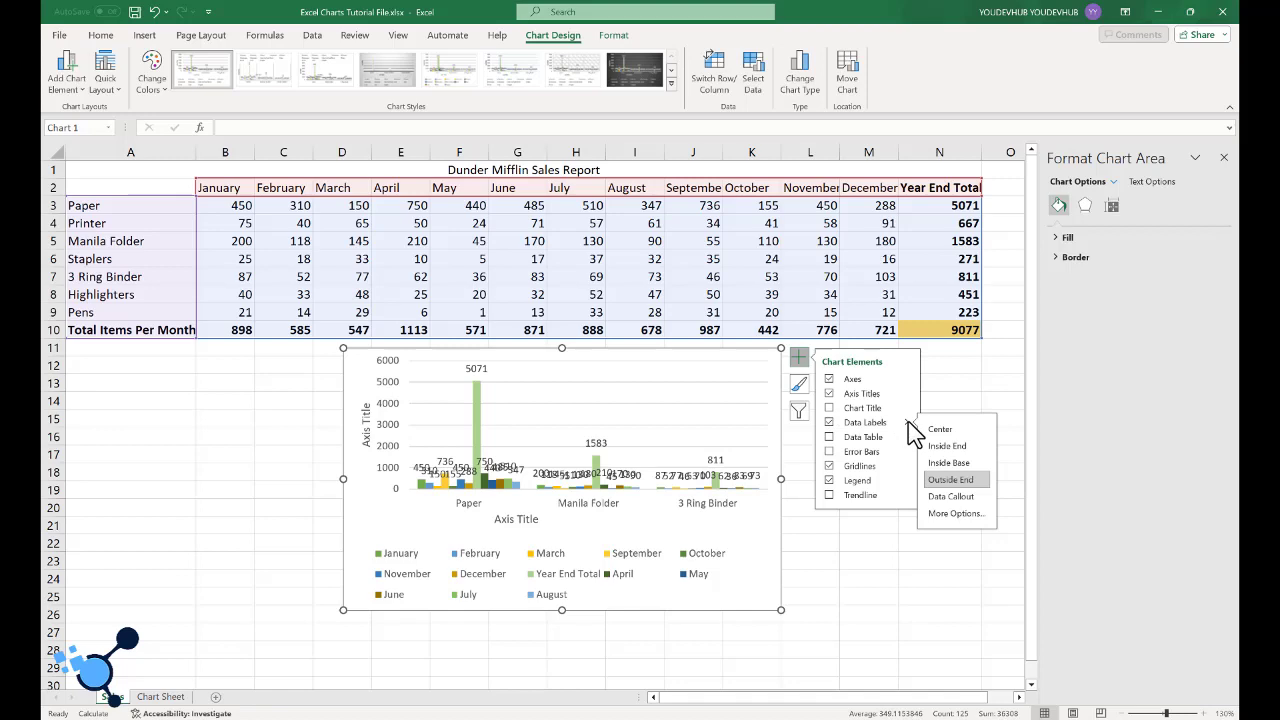
pyautogui.click(829, 422)
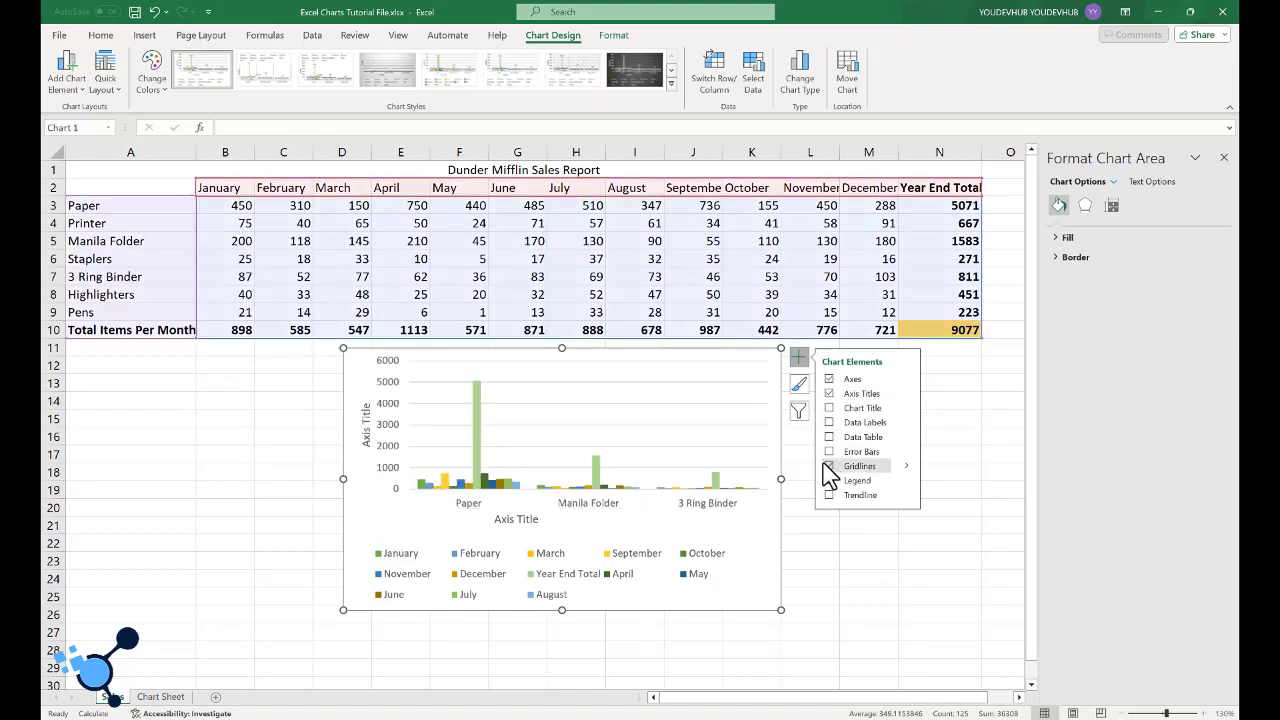
pyautogui.click(828, 466)
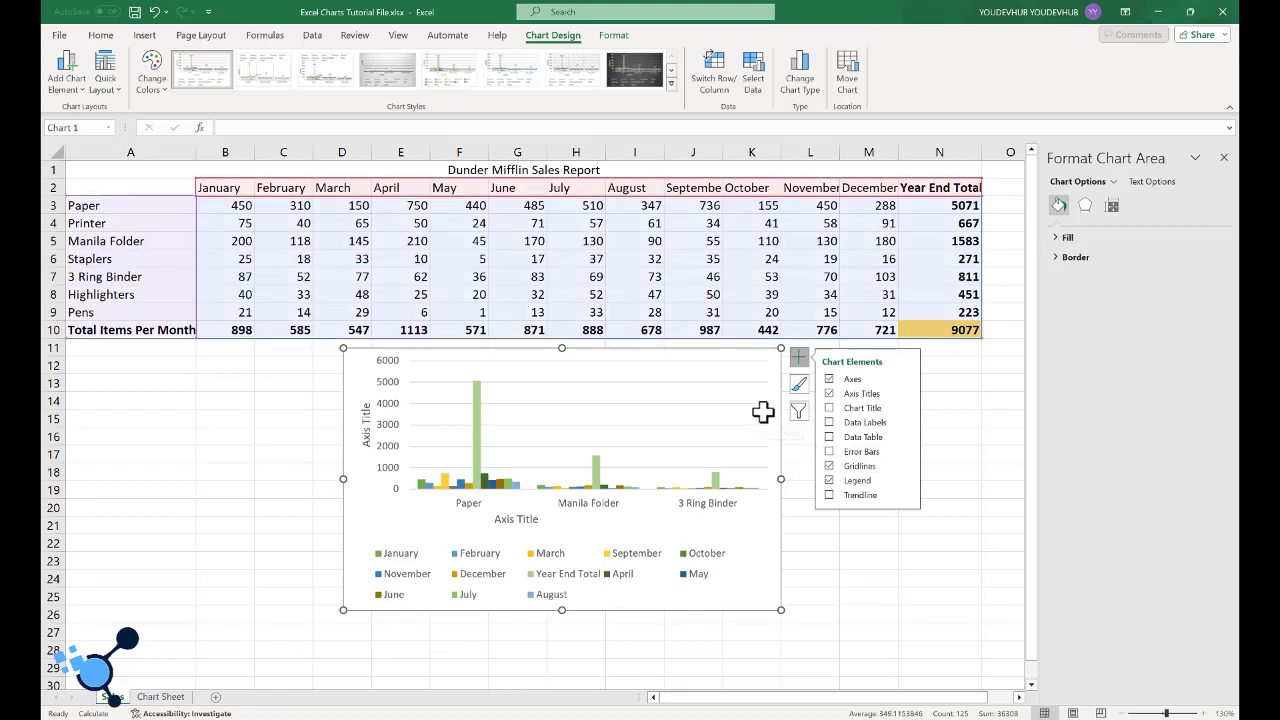
# - Examine which months and products the chart's filter includes, leaving the selection as it is
pyautogui.click(763, 412)
pyautogui.click(790, 508)
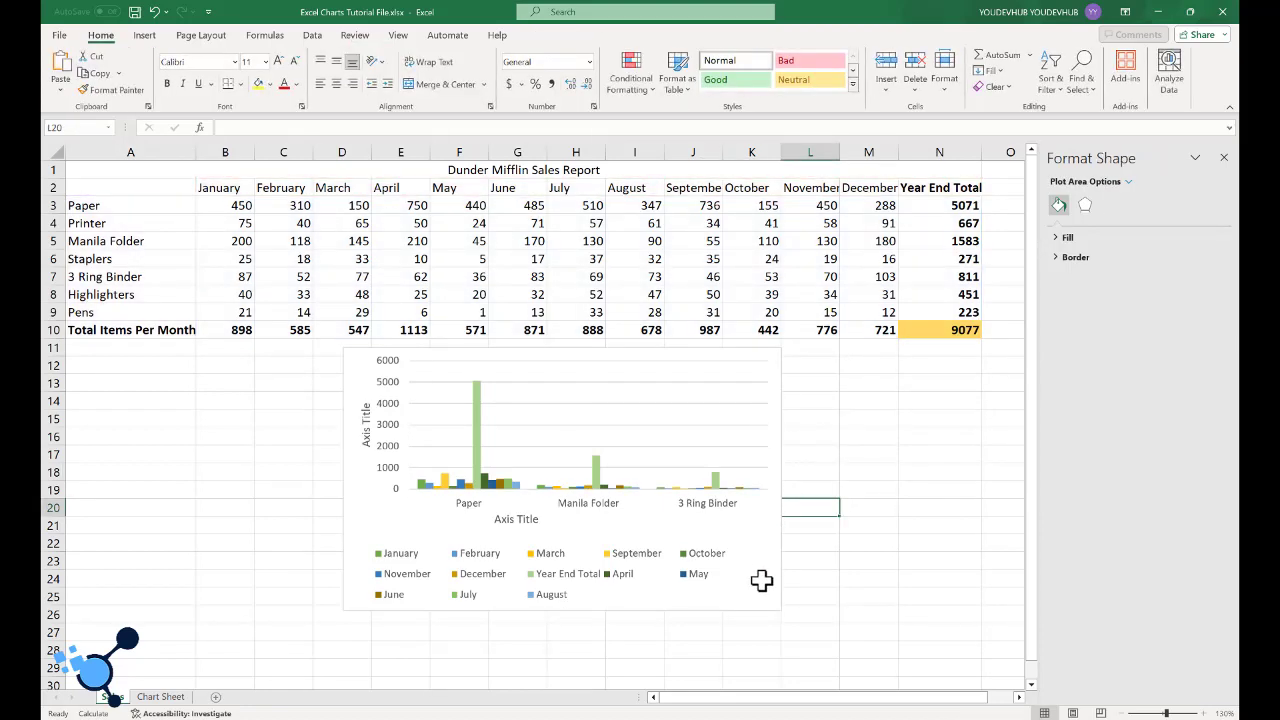
pyautogui.click(762, 580)
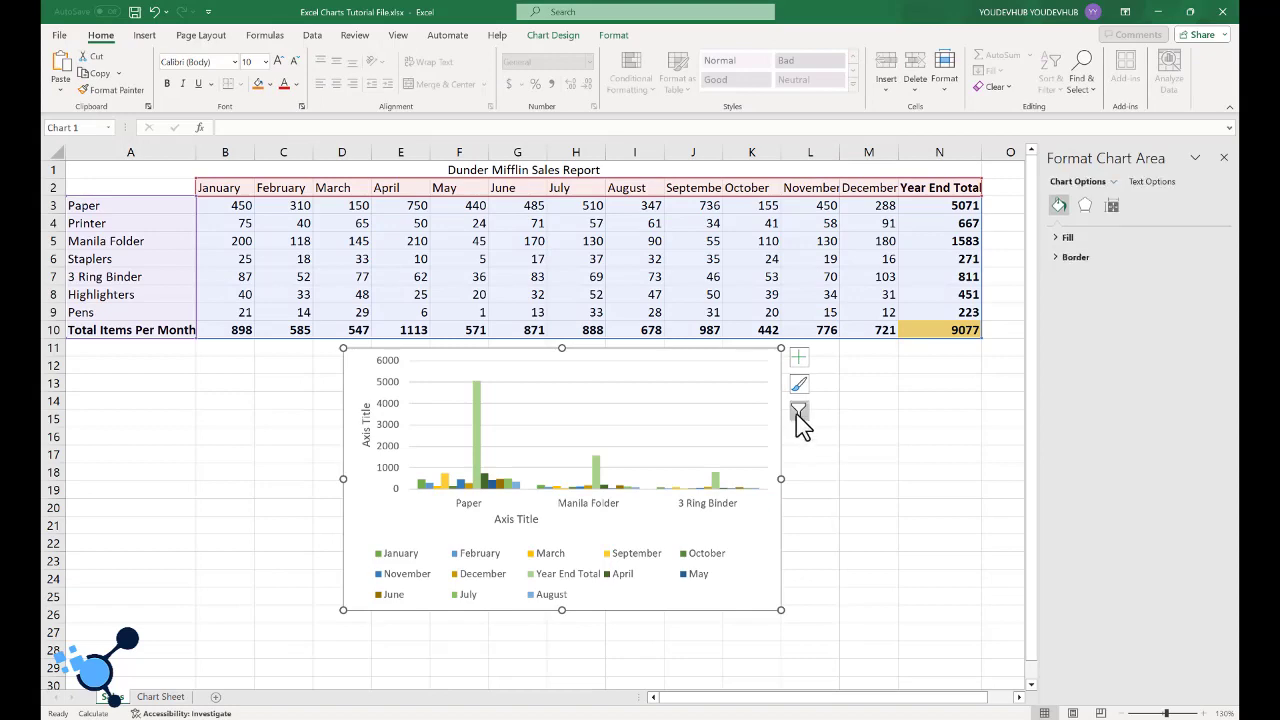
pyautogui.click(797, 413)
pyautogui.scroll(-2, 893, 555)
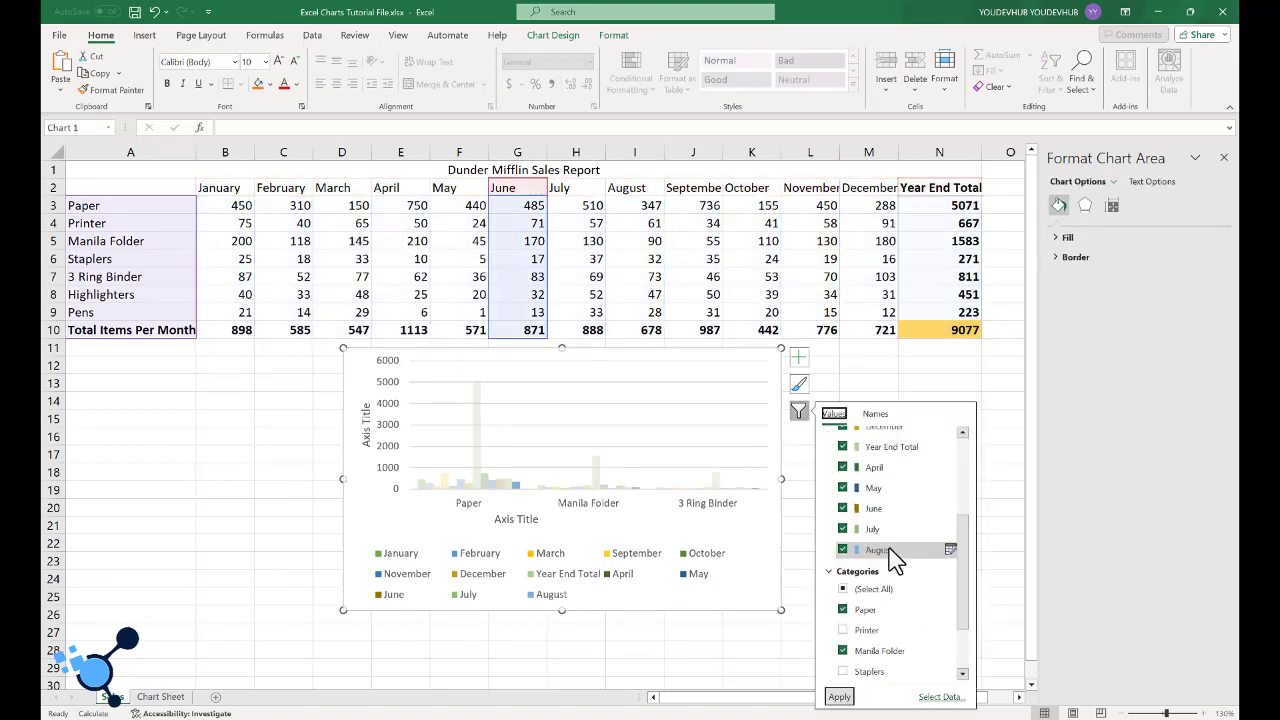
pyautogui.scroll(-1, 895, 560)
pyautogui.scroll(3, 893, 557)
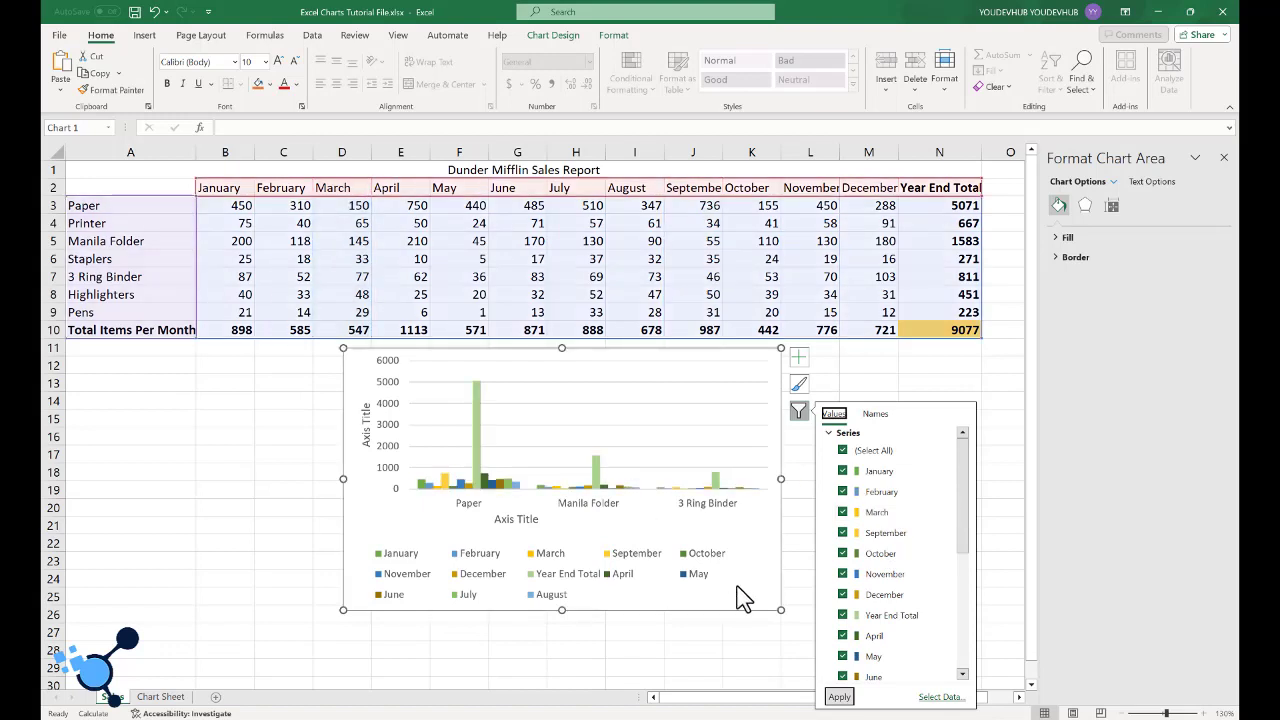
pyautogui.click(742, 598)
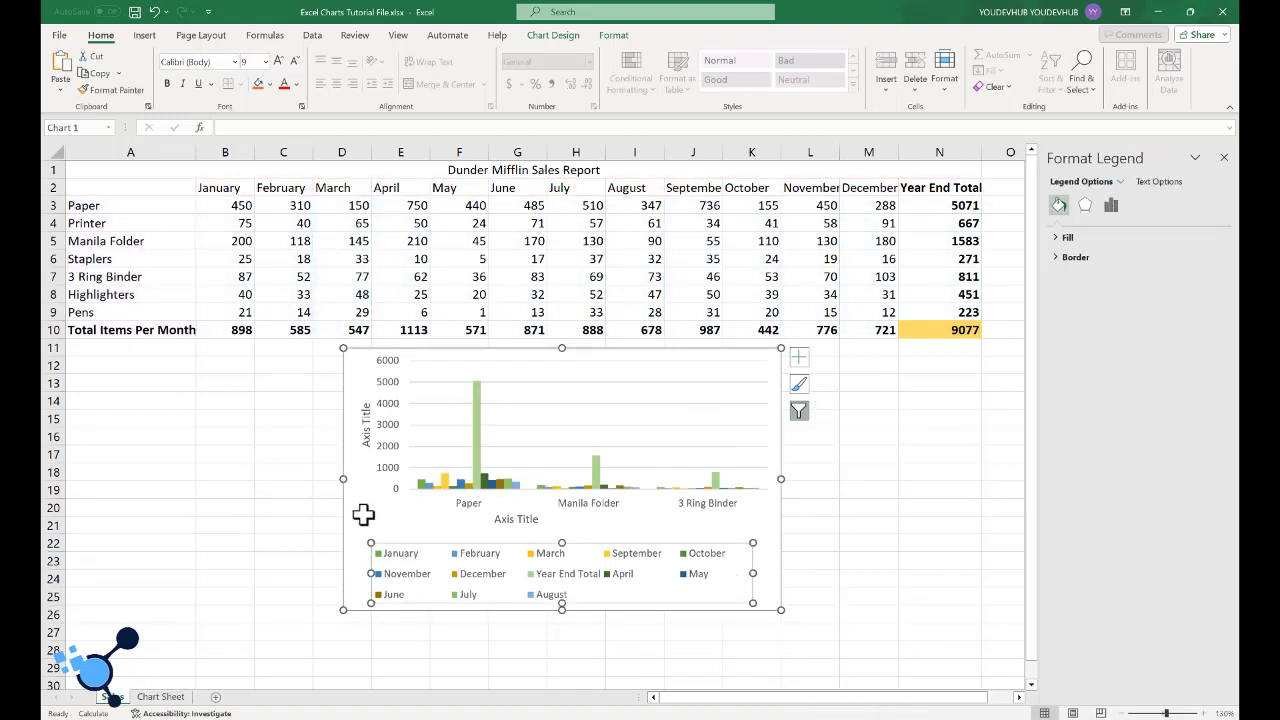
pyautogui.scroll(-1, 385, 530)
pyautogui.scroll(1, 365, 525)
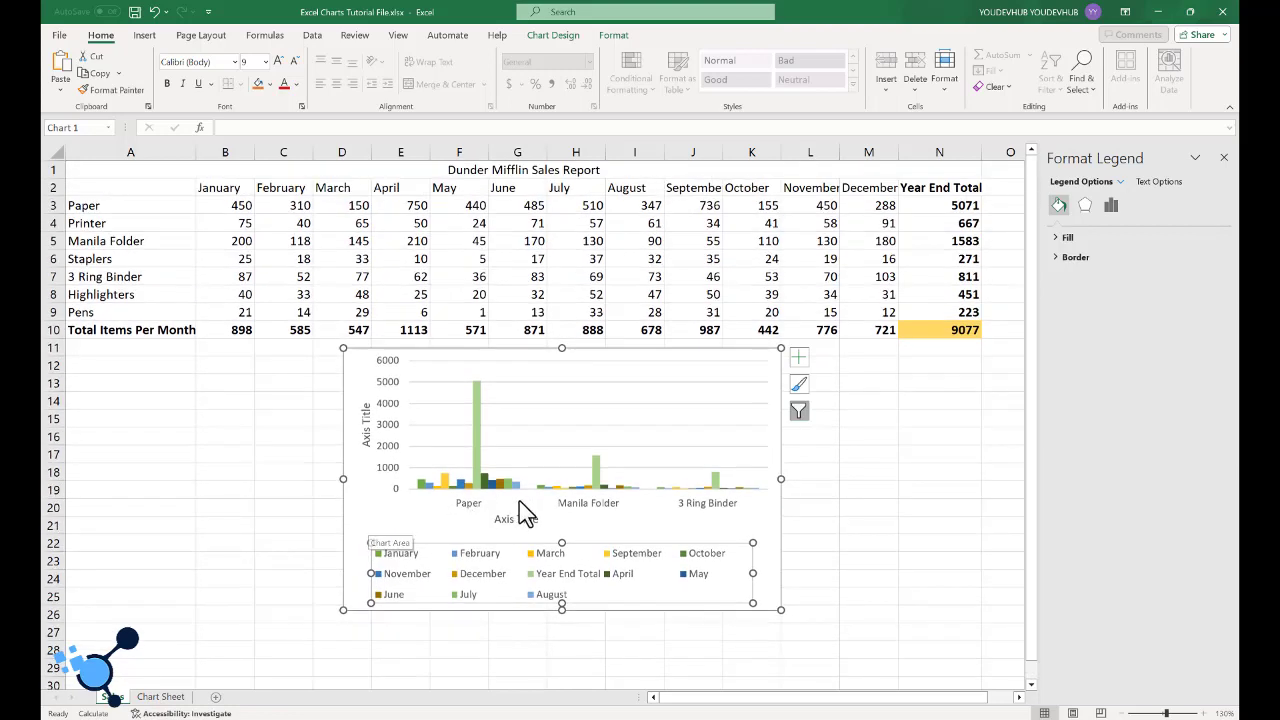